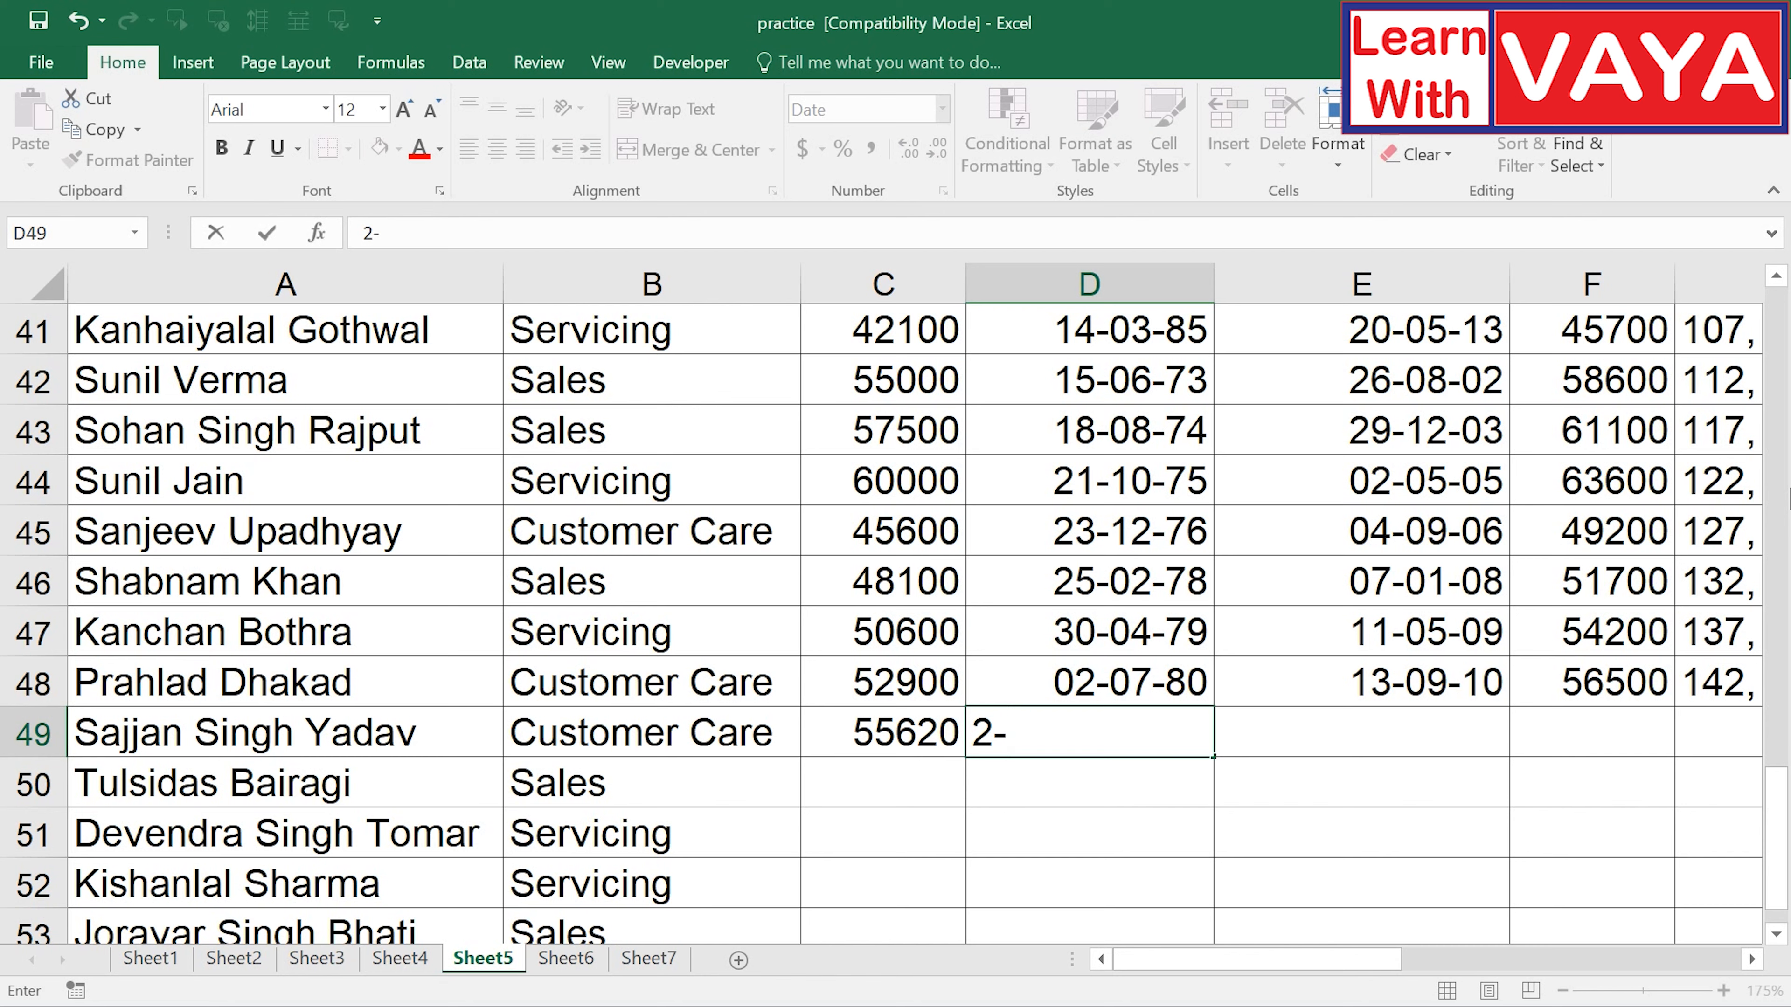
- Complete the birth date in D49 and fill in 14-08-11 in E49 and 57890 in F49
{"action": "key", "text": "Tab"}
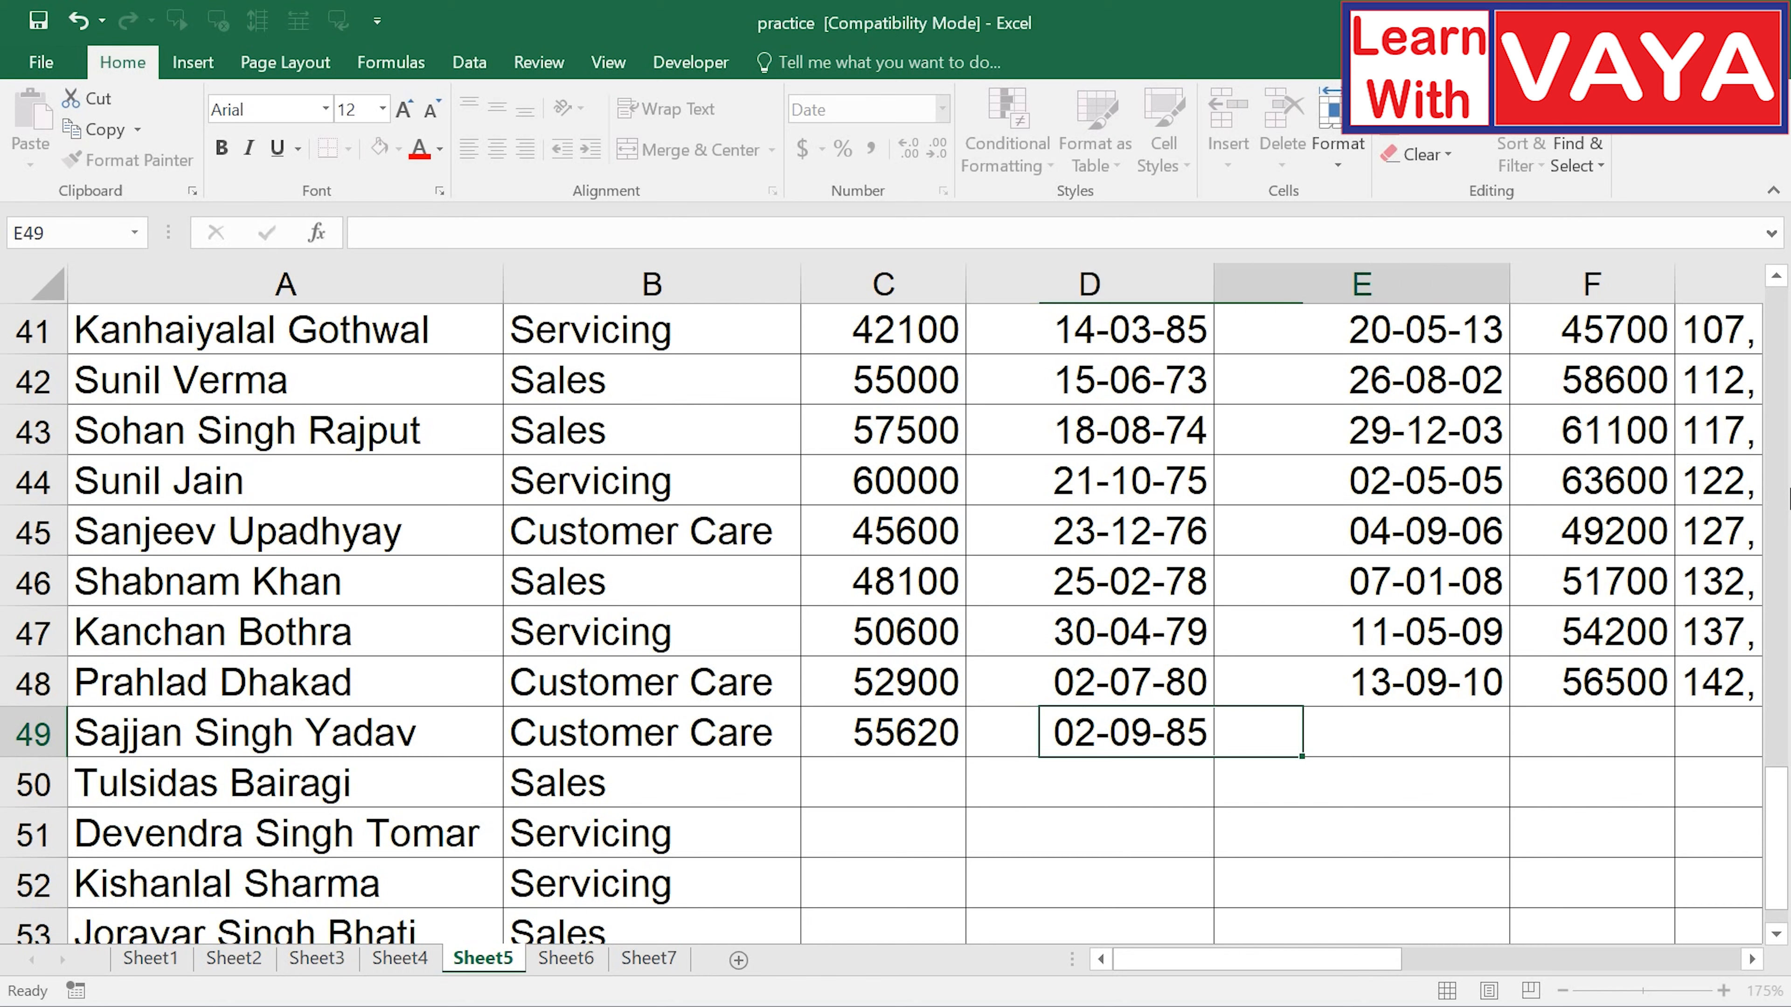
{"action": "type", "text": "14"}
{"action": "type", "text": "-08-"}
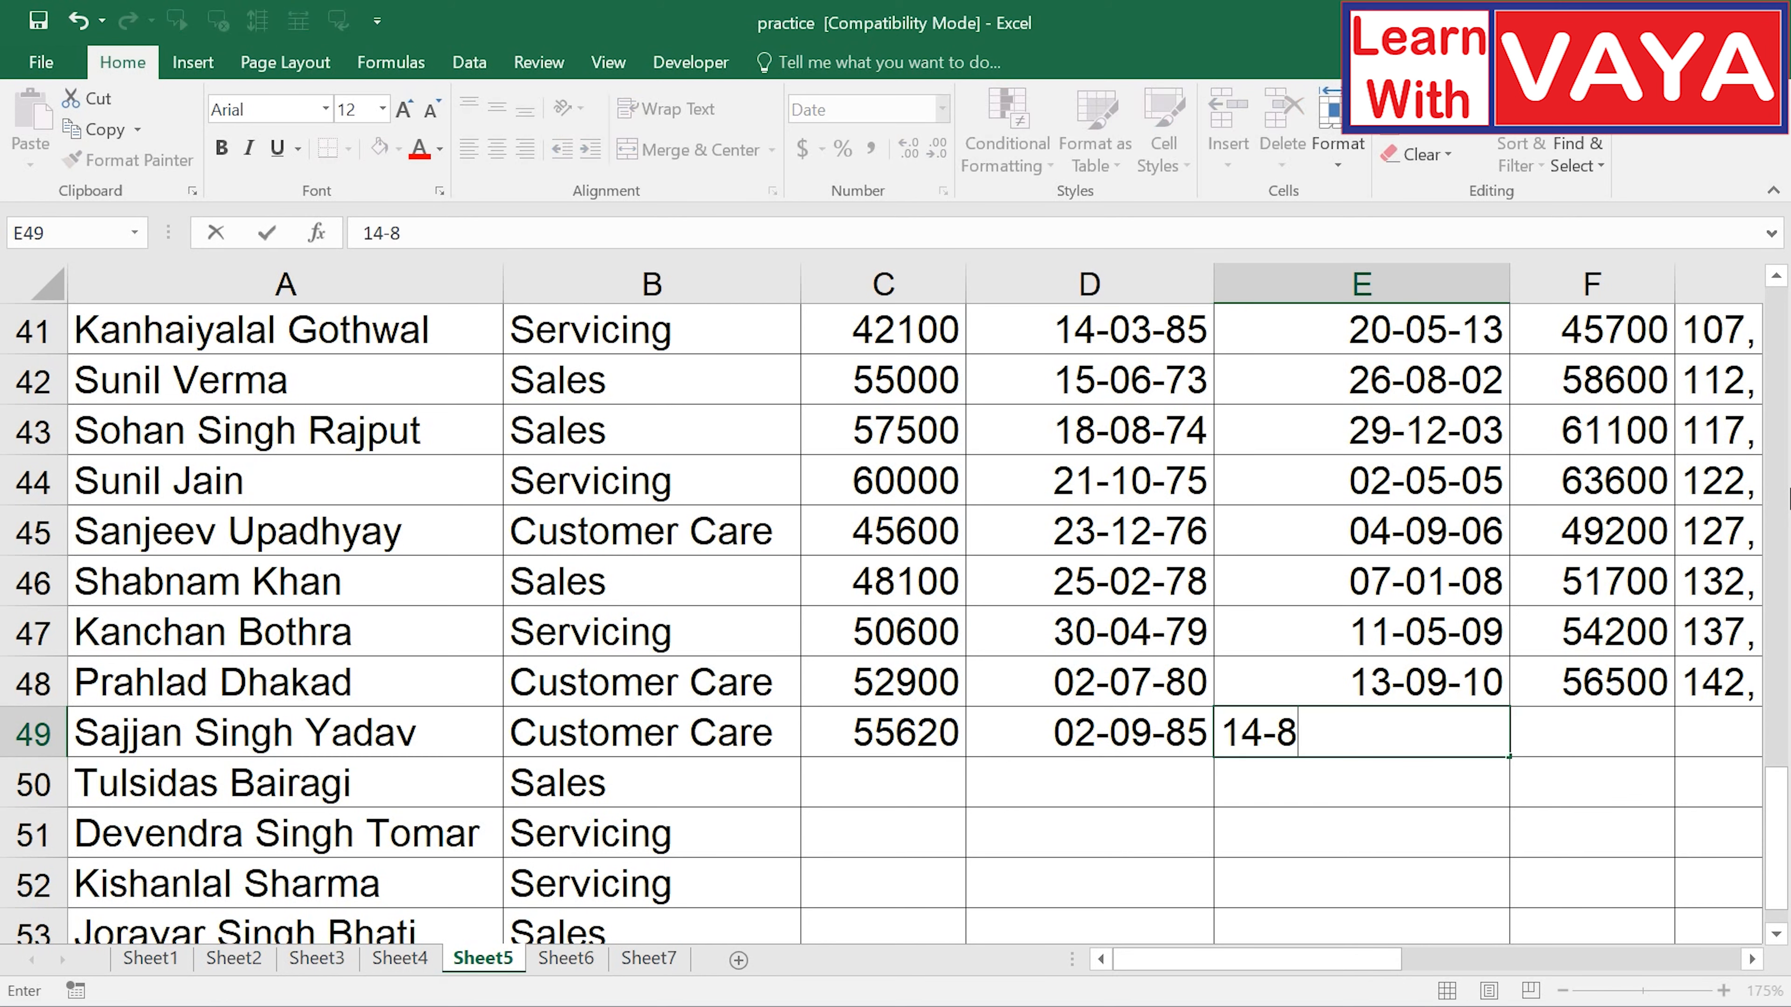
{"action": "type", "text": "11"}
{"action": "key", "text": "Tab"}
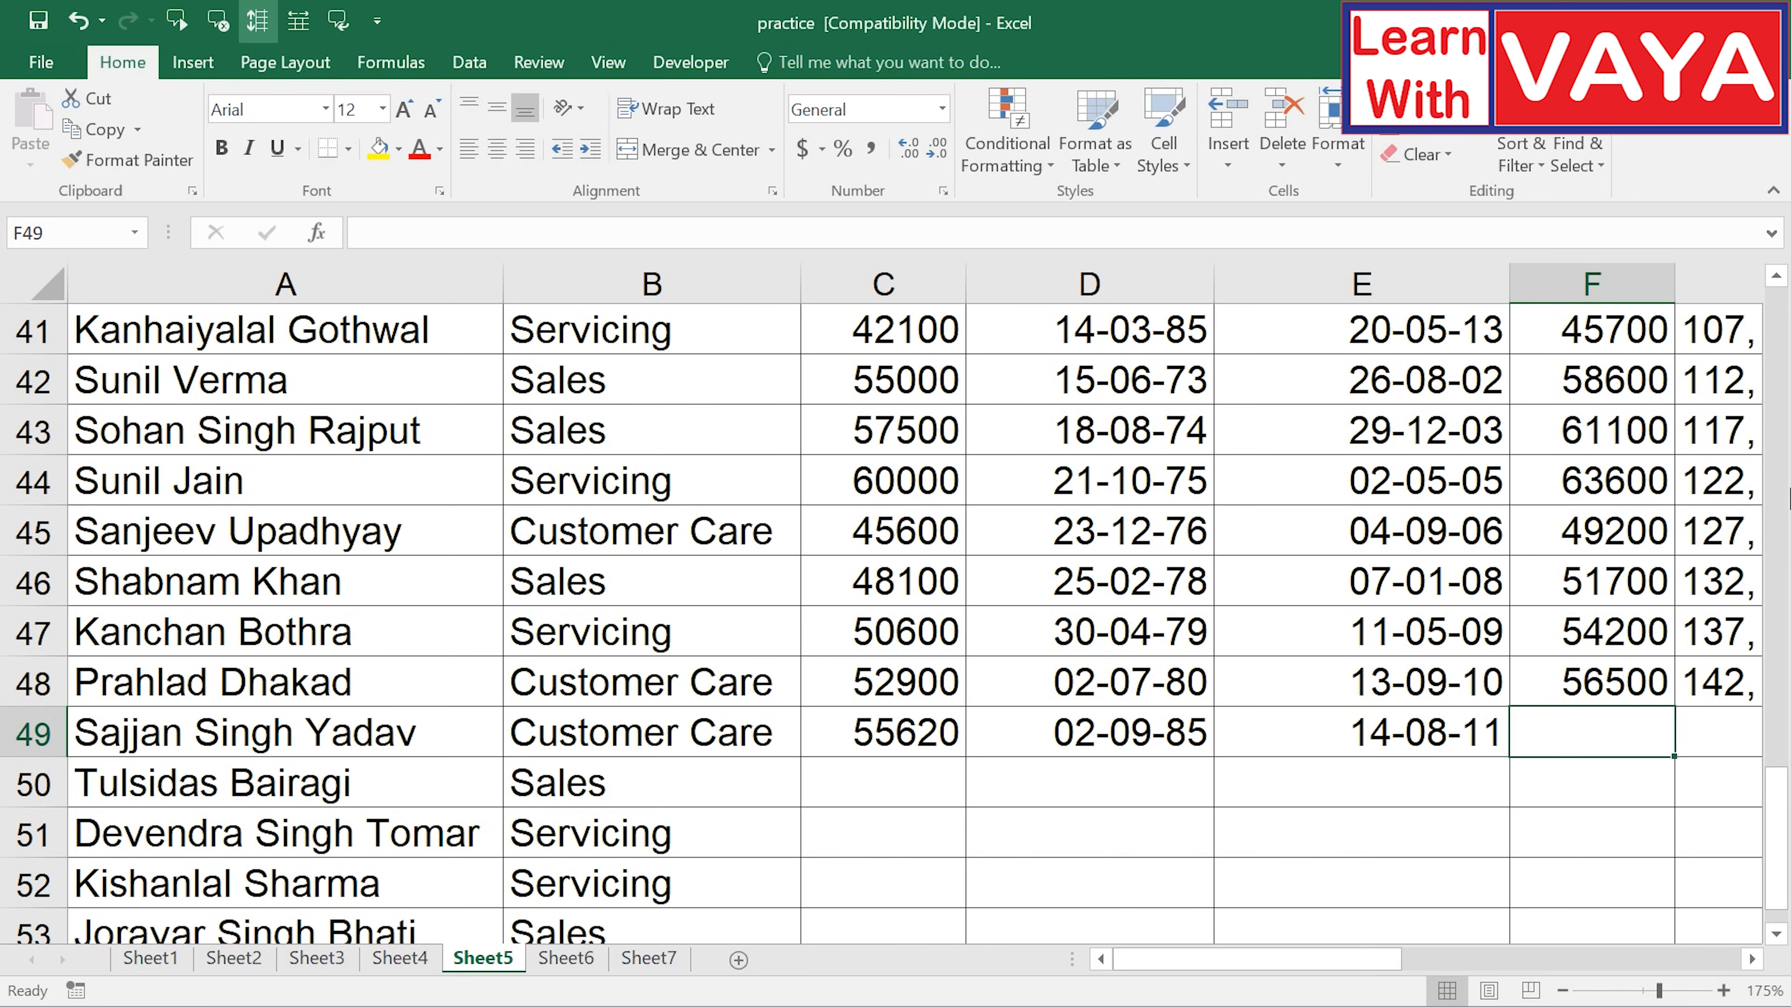
{"action": "type", "text": "57890"}
{"action": "key", "text": "Tab"}
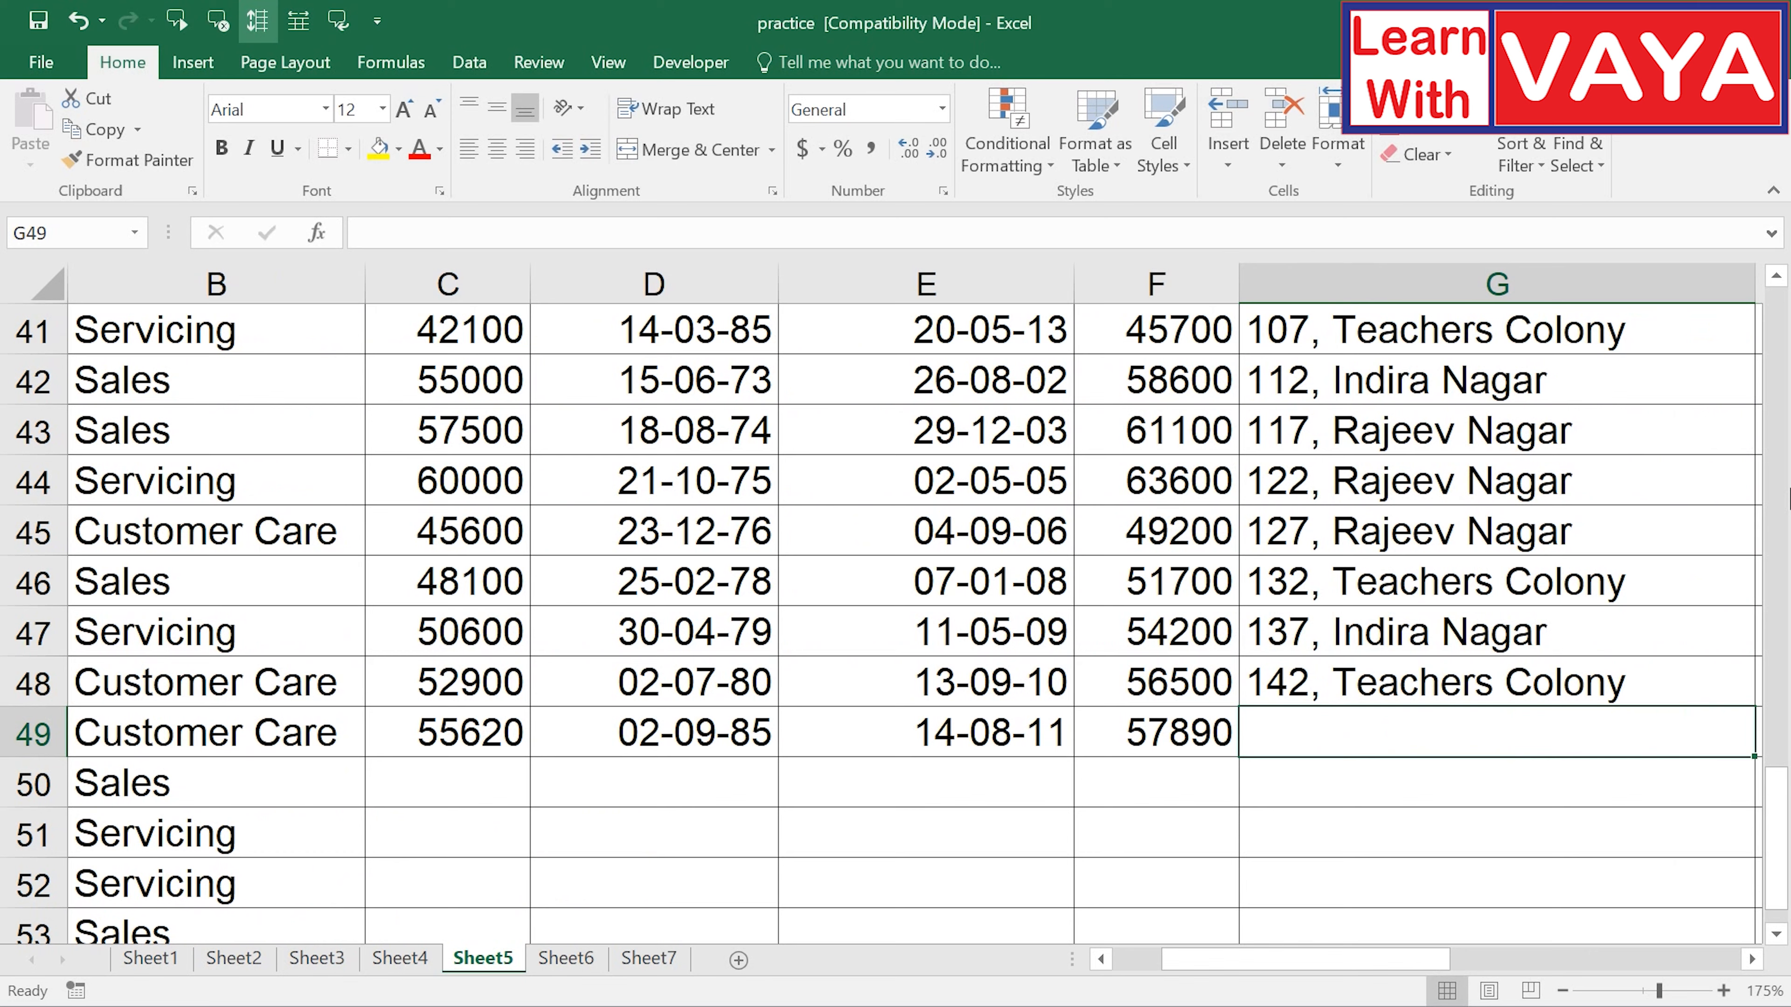
- Enter the employee's street address in G49 to finish the row
{"action": "type", "text": "155, "}
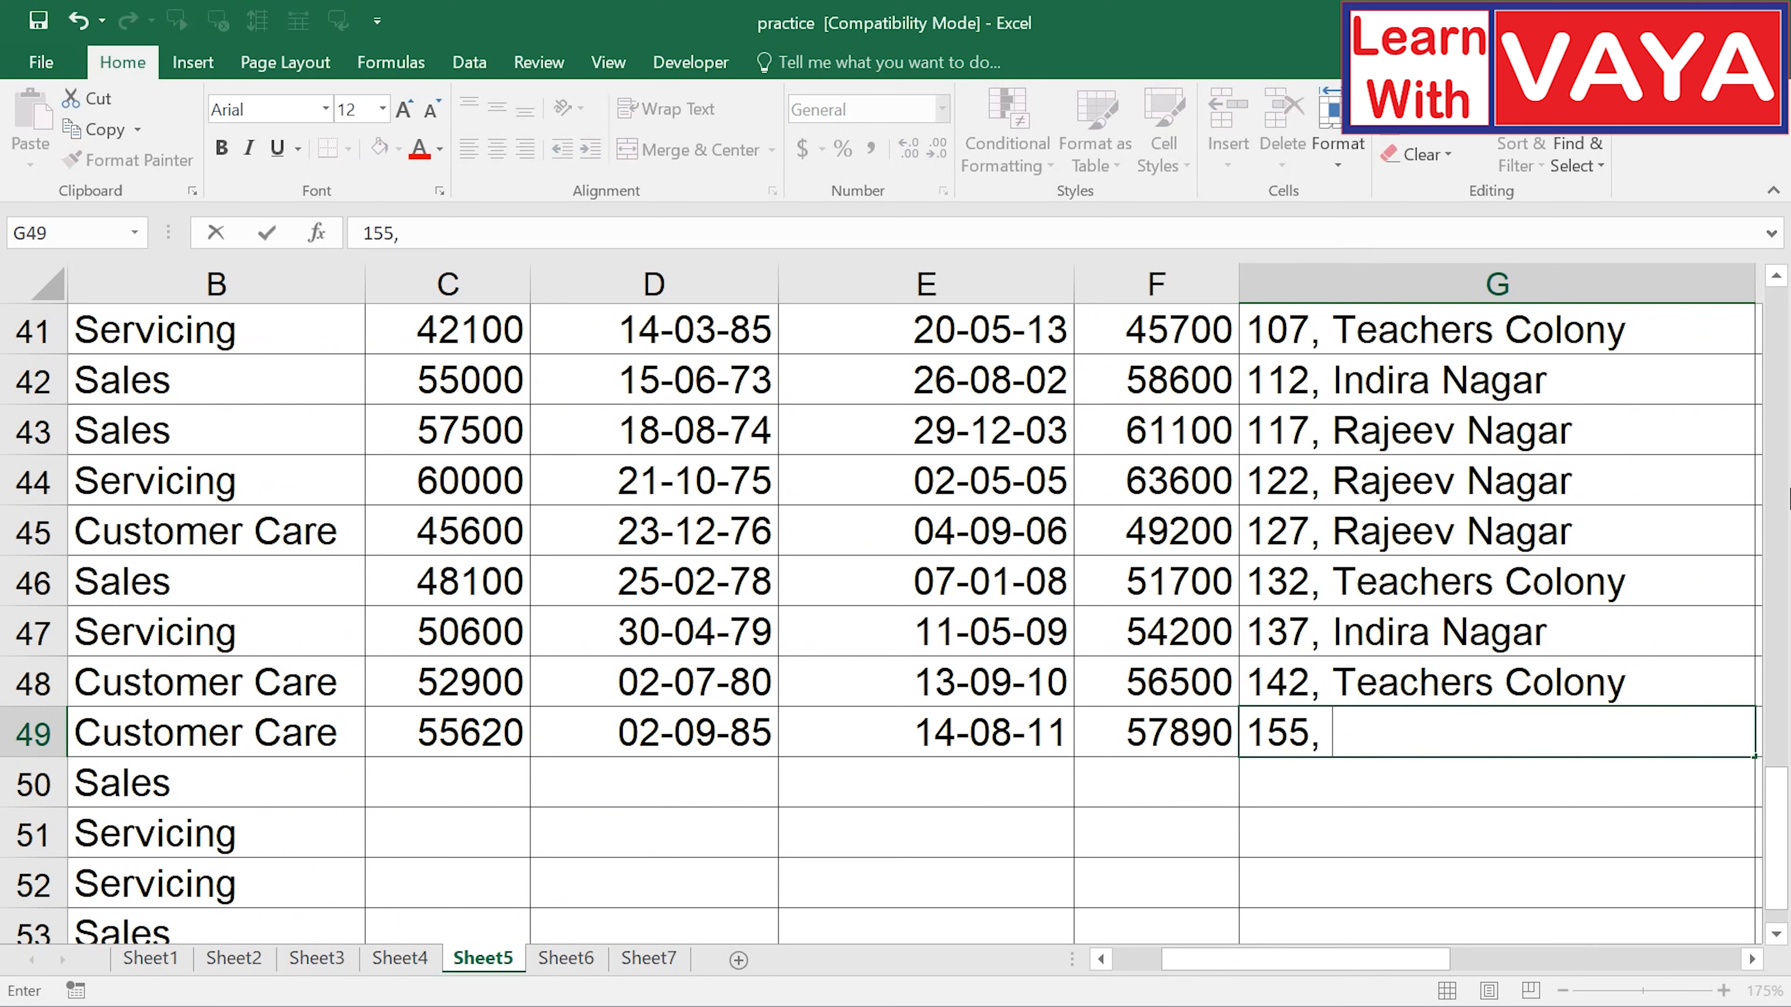
{"action": "type", "text": "Jawana"}
{"action": "key", "text": "BackSpace"}
{"action": "key", "text": "BackSpace"}
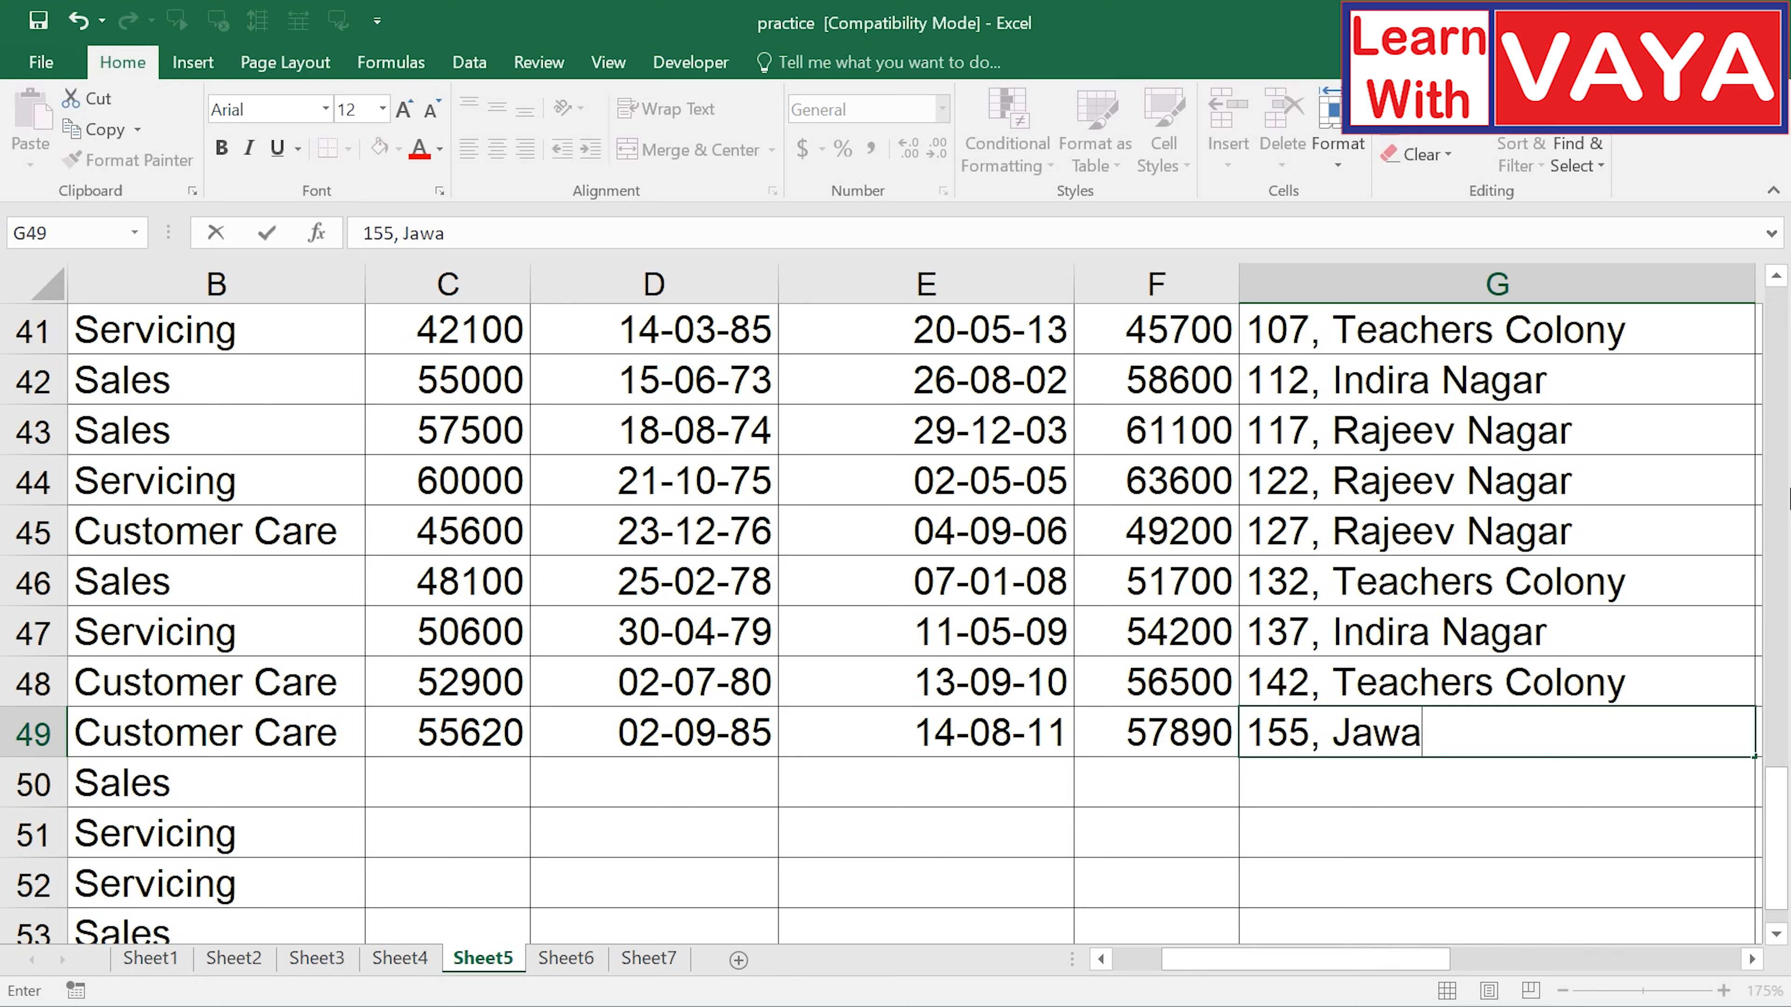
{"action": "type", "text": "har Nagar"}
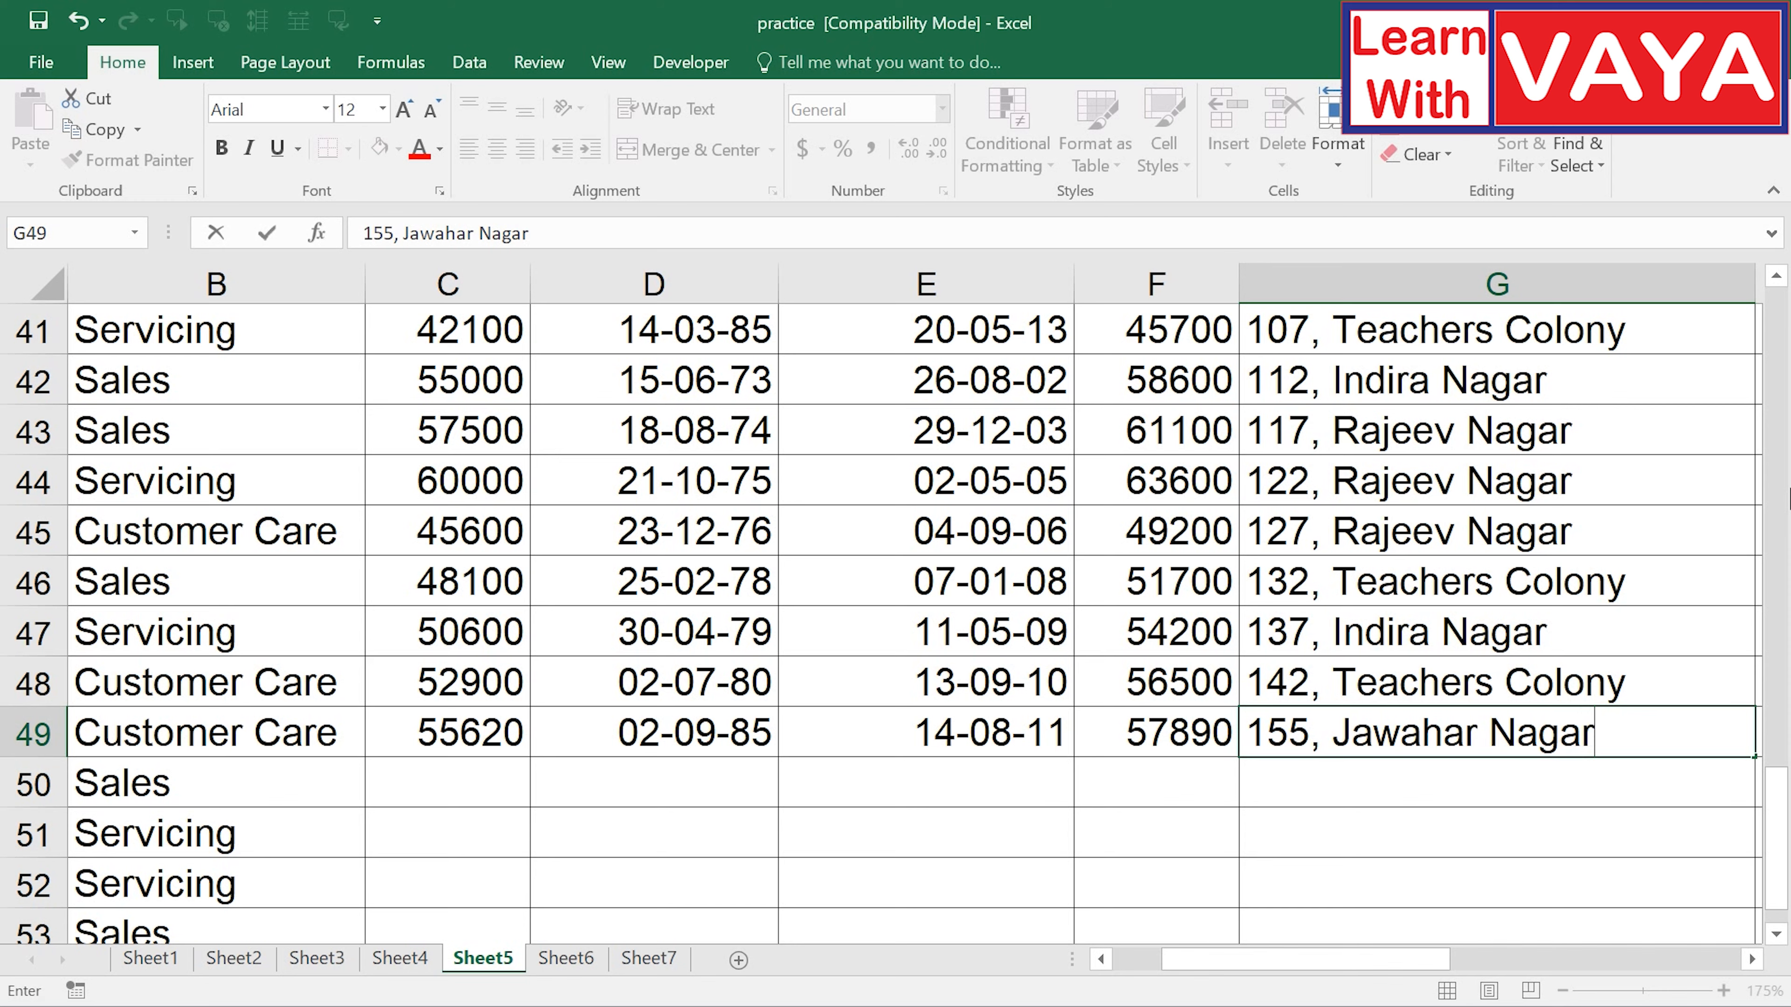
{"action": "key", "text": "Return"}
- Enter 57890 in C50 and the employee's birth date in D50
{"action": "type", "text": "57890"}
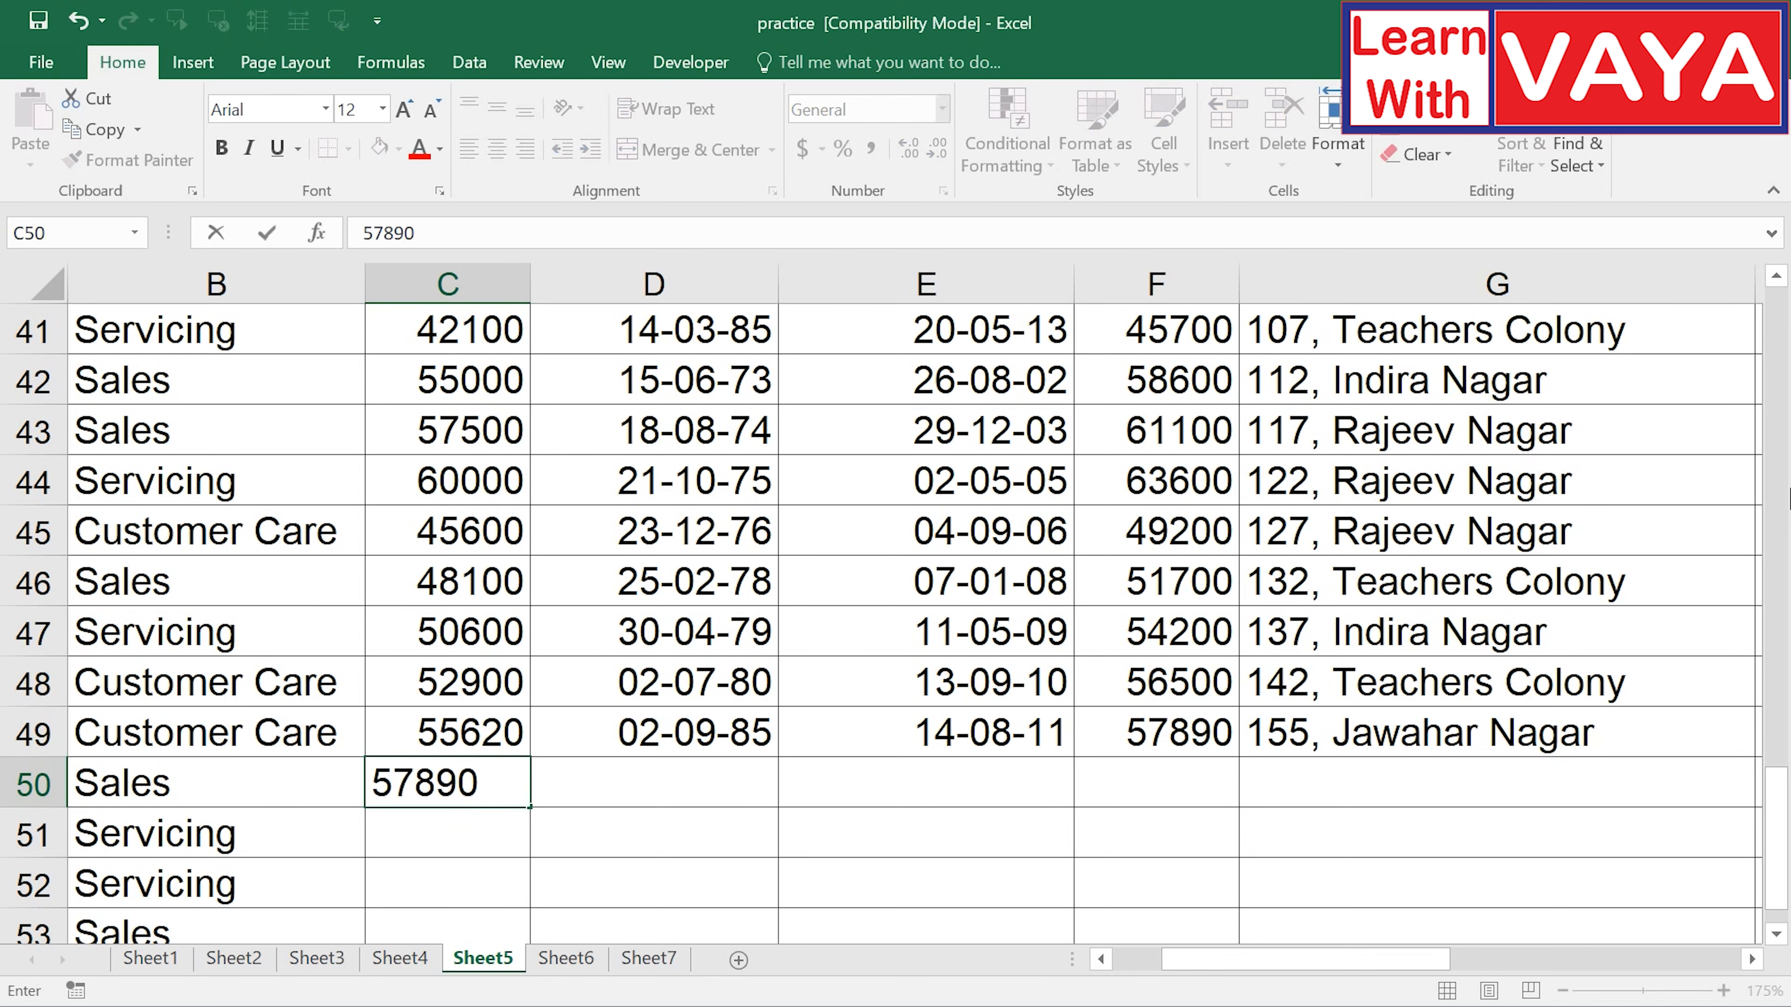
{"action": "key", "text": "Tab"}
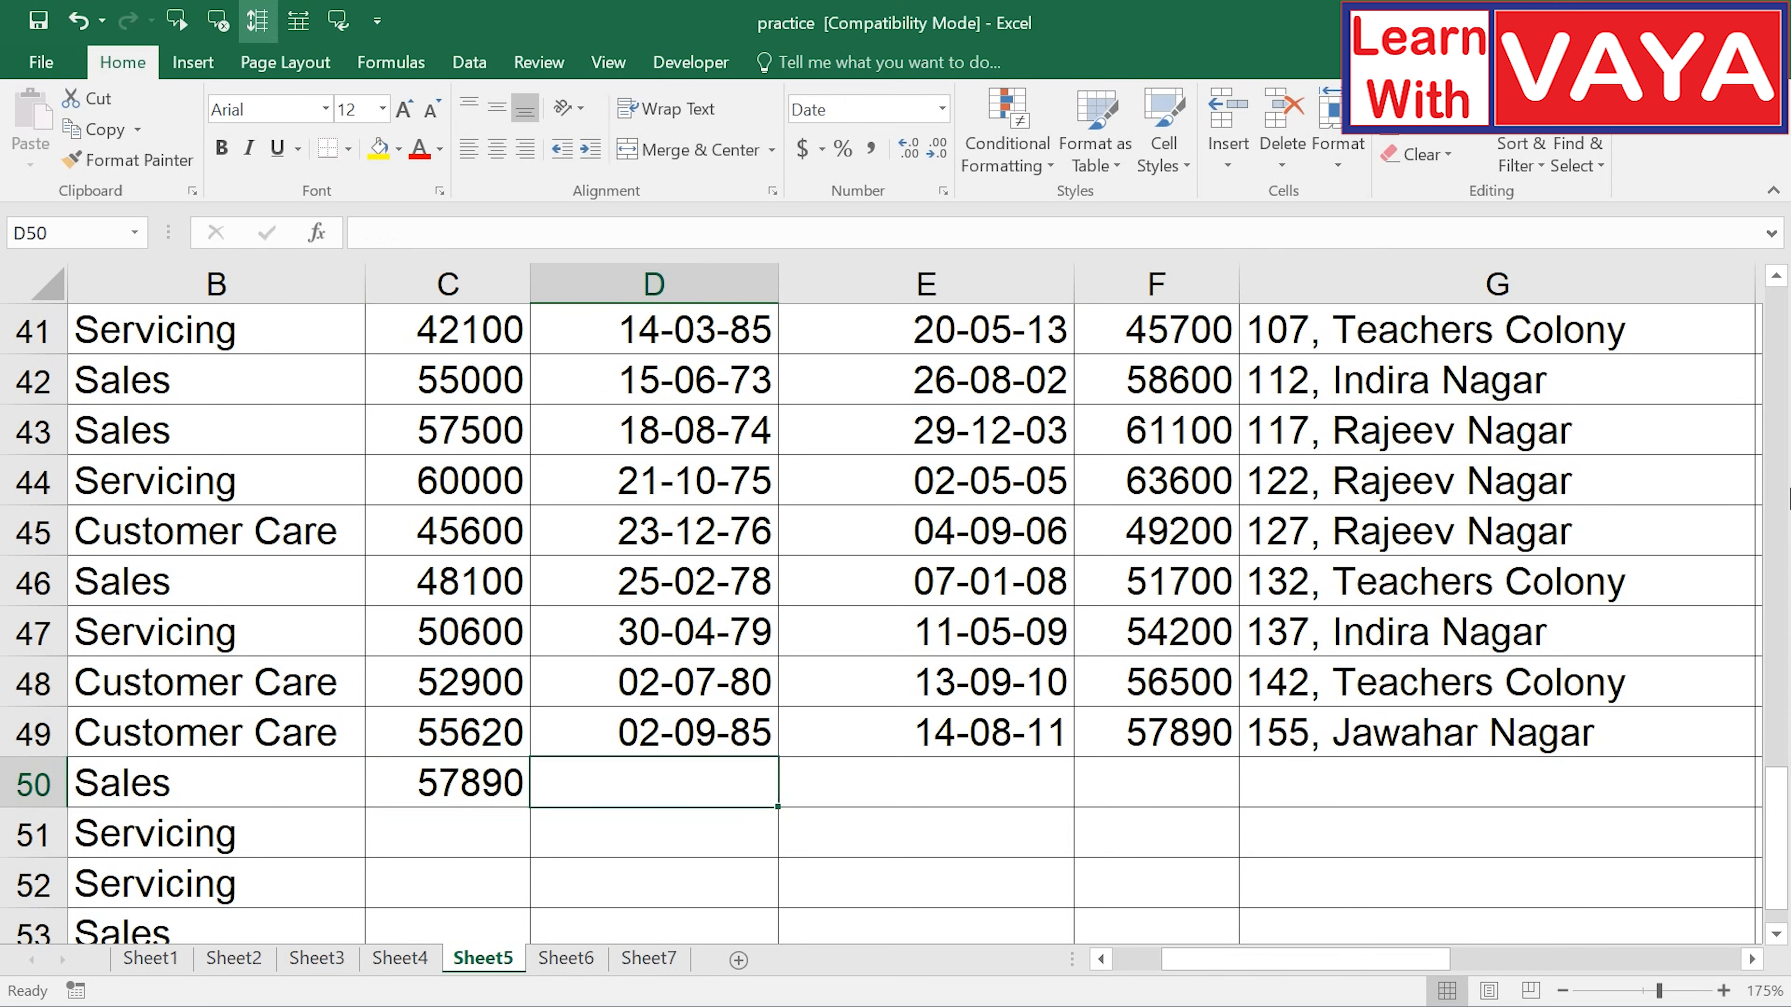
{"action": "type", "text": "15-1"}
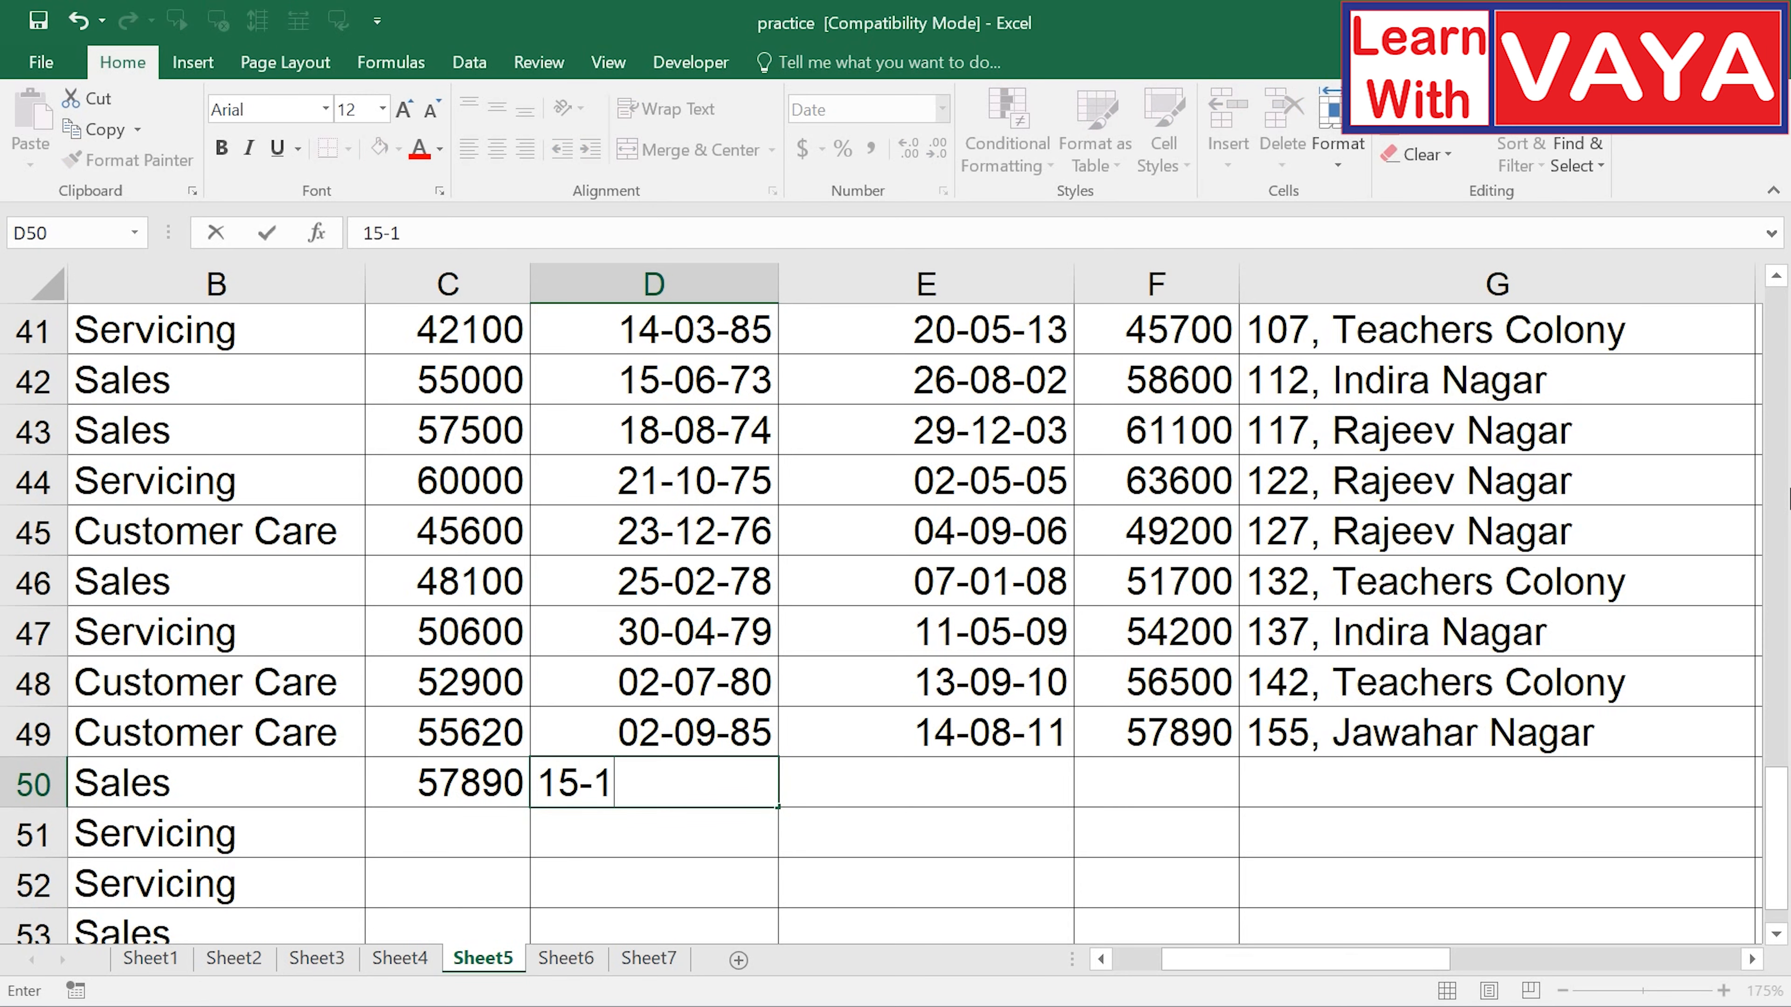
{"action": "type", "text": "0-88"}
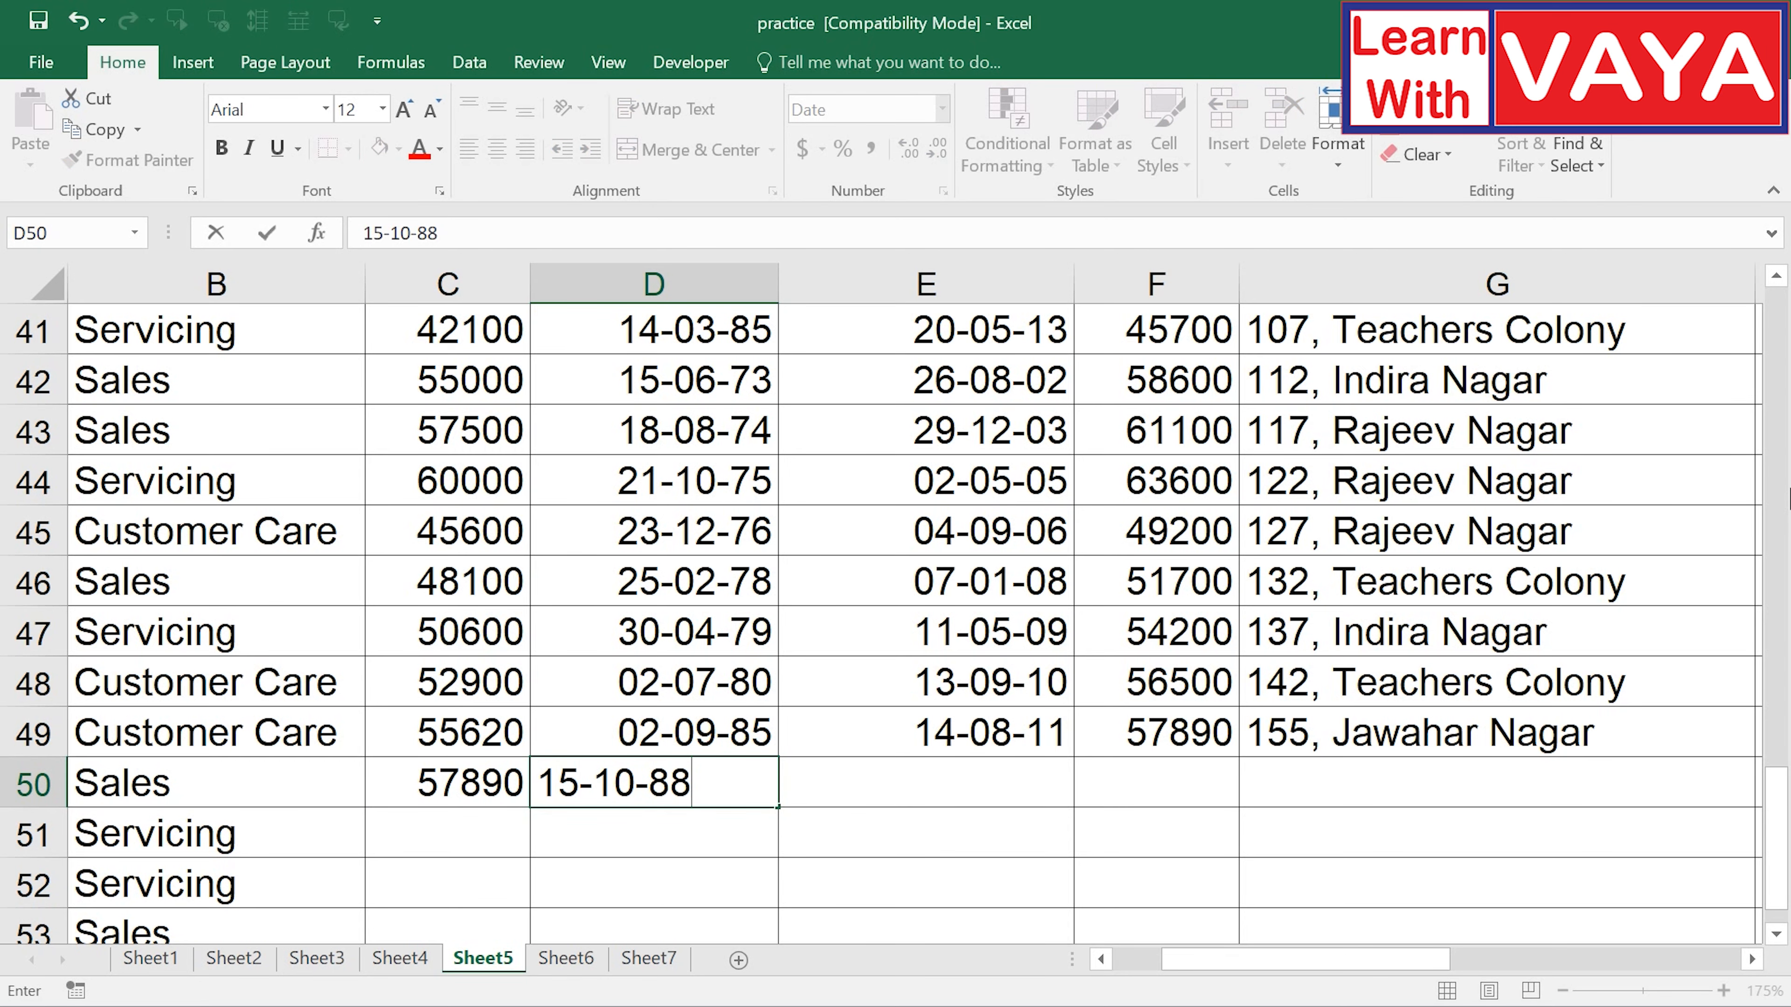
{"action": "key", "text": "Tab"}
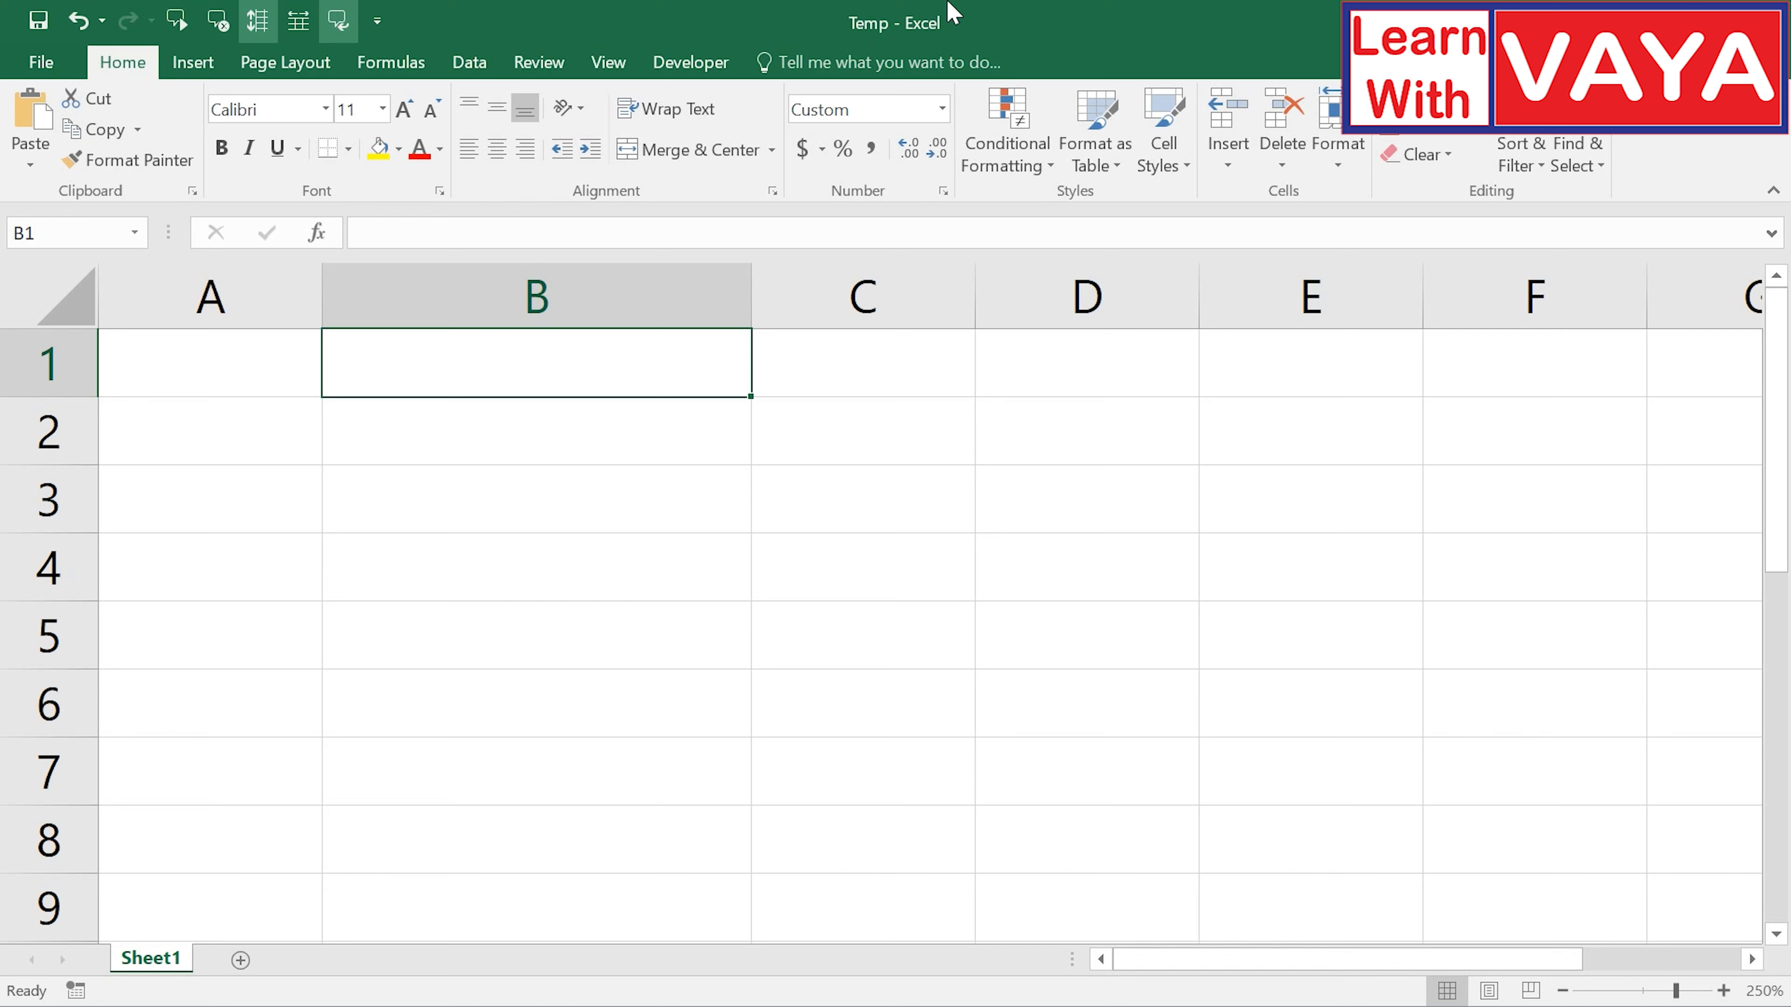
- In the Temp workbook, enter Sony, Papa and Yellow in B1 to B3 and a first name in B4
{"action": "type", "text": "Sony"}
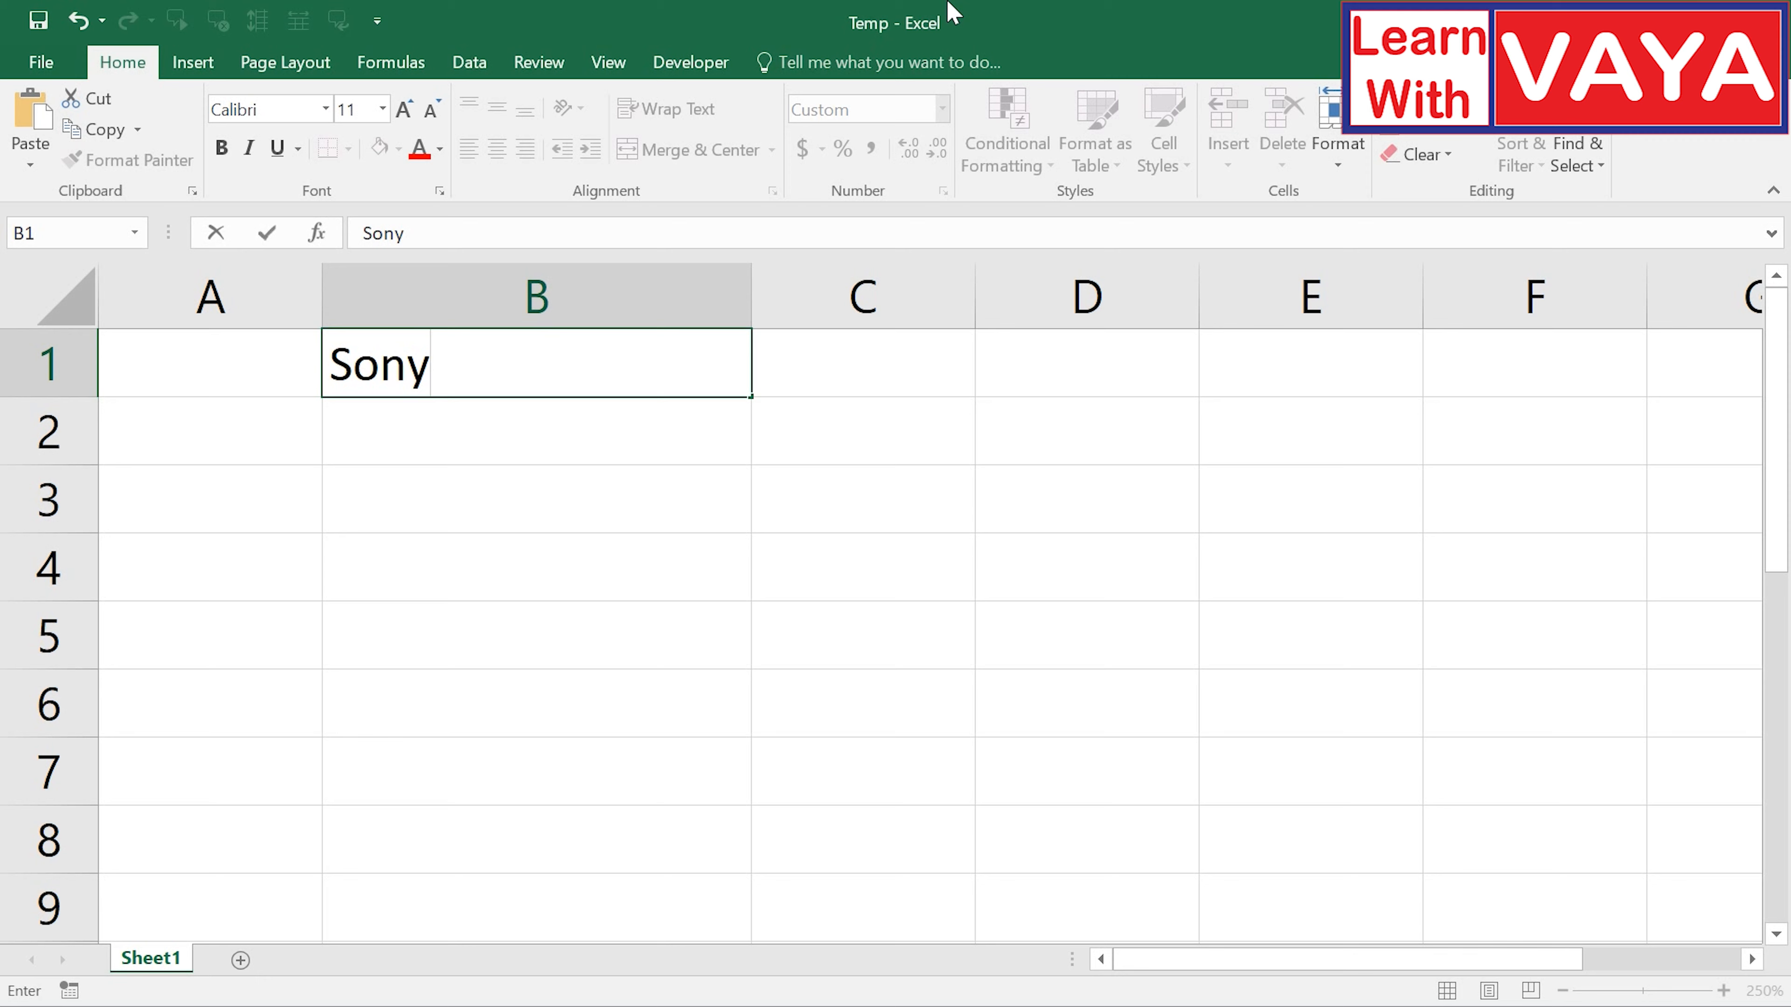
{"action": "key", "text": "Return"}
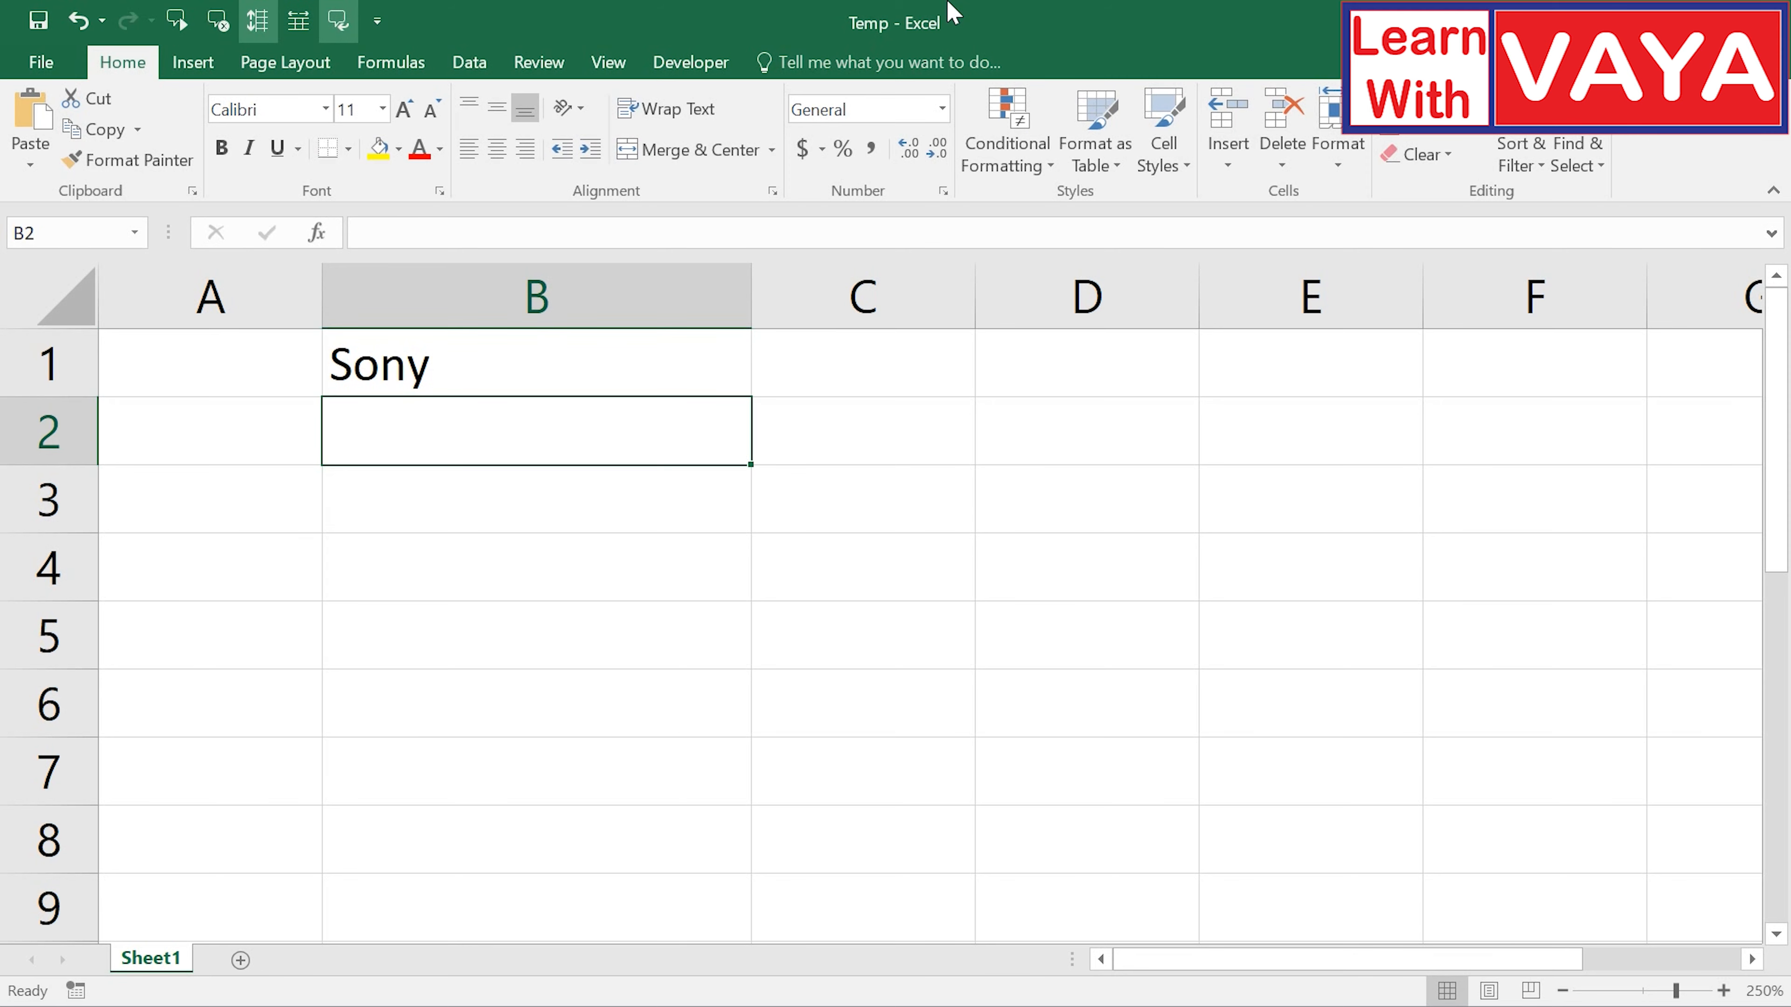
{"action": "type", "text": "Papa"}
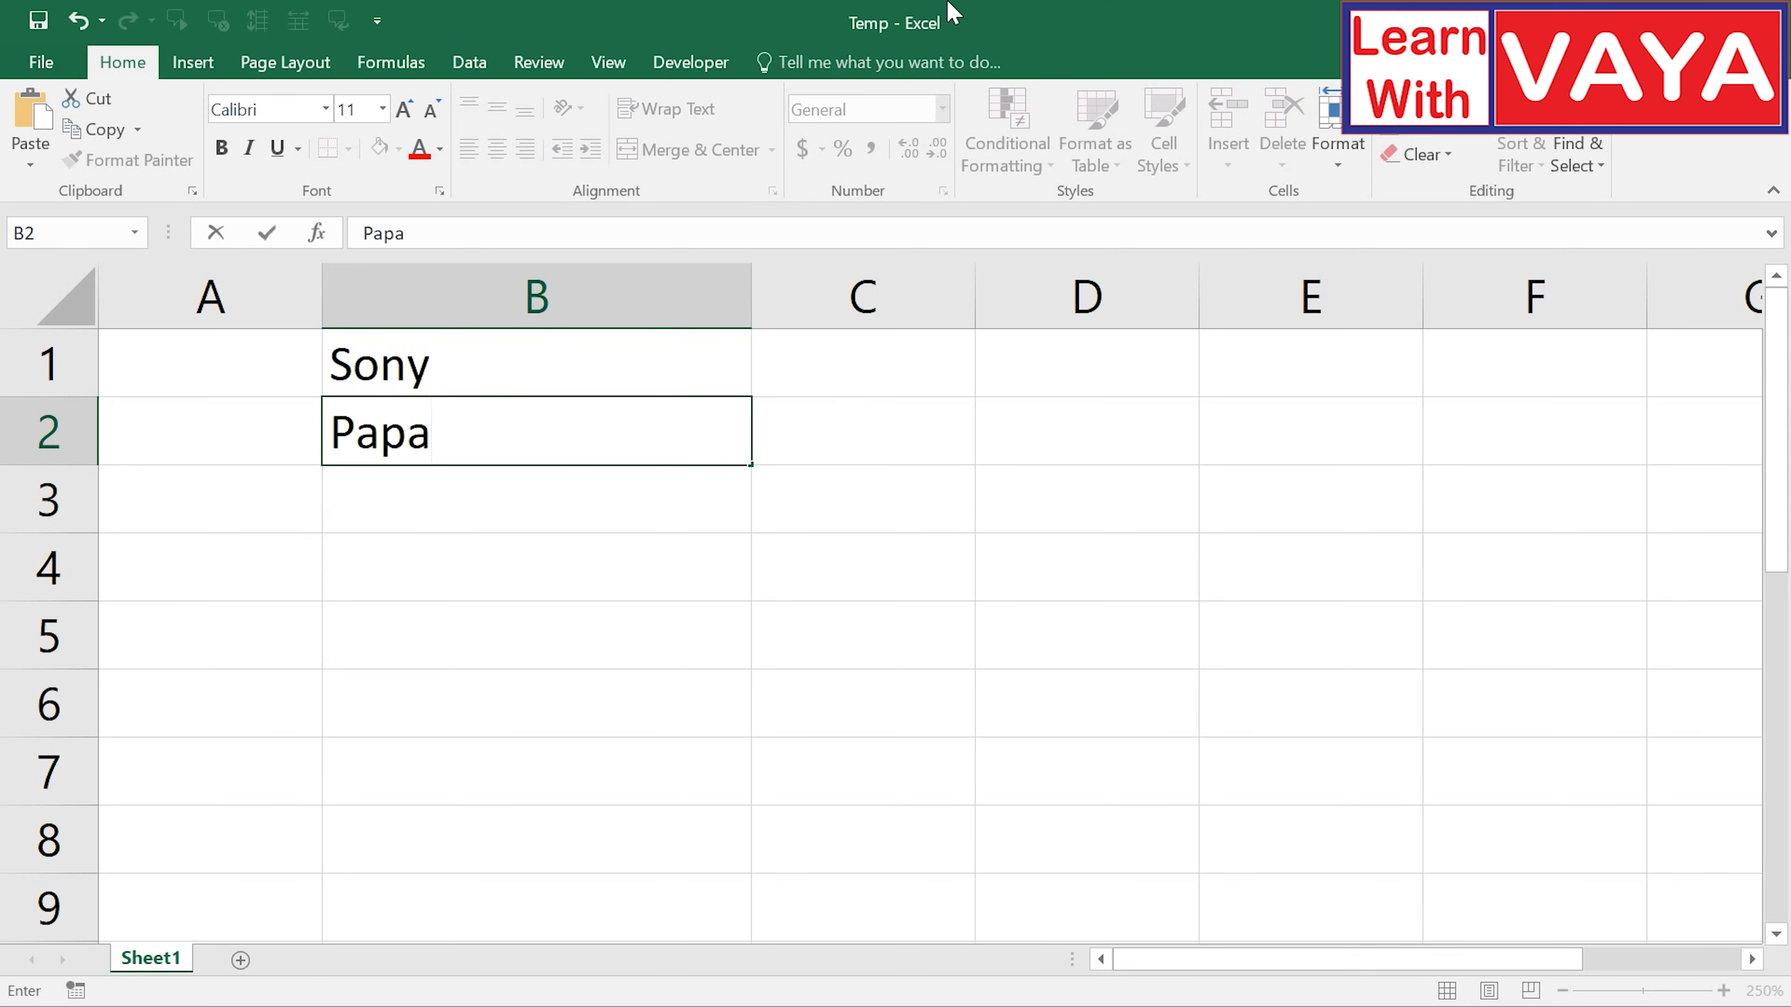
{"action": "key", "text": "Return"}
{"action": "type", "text": "Yellow"}
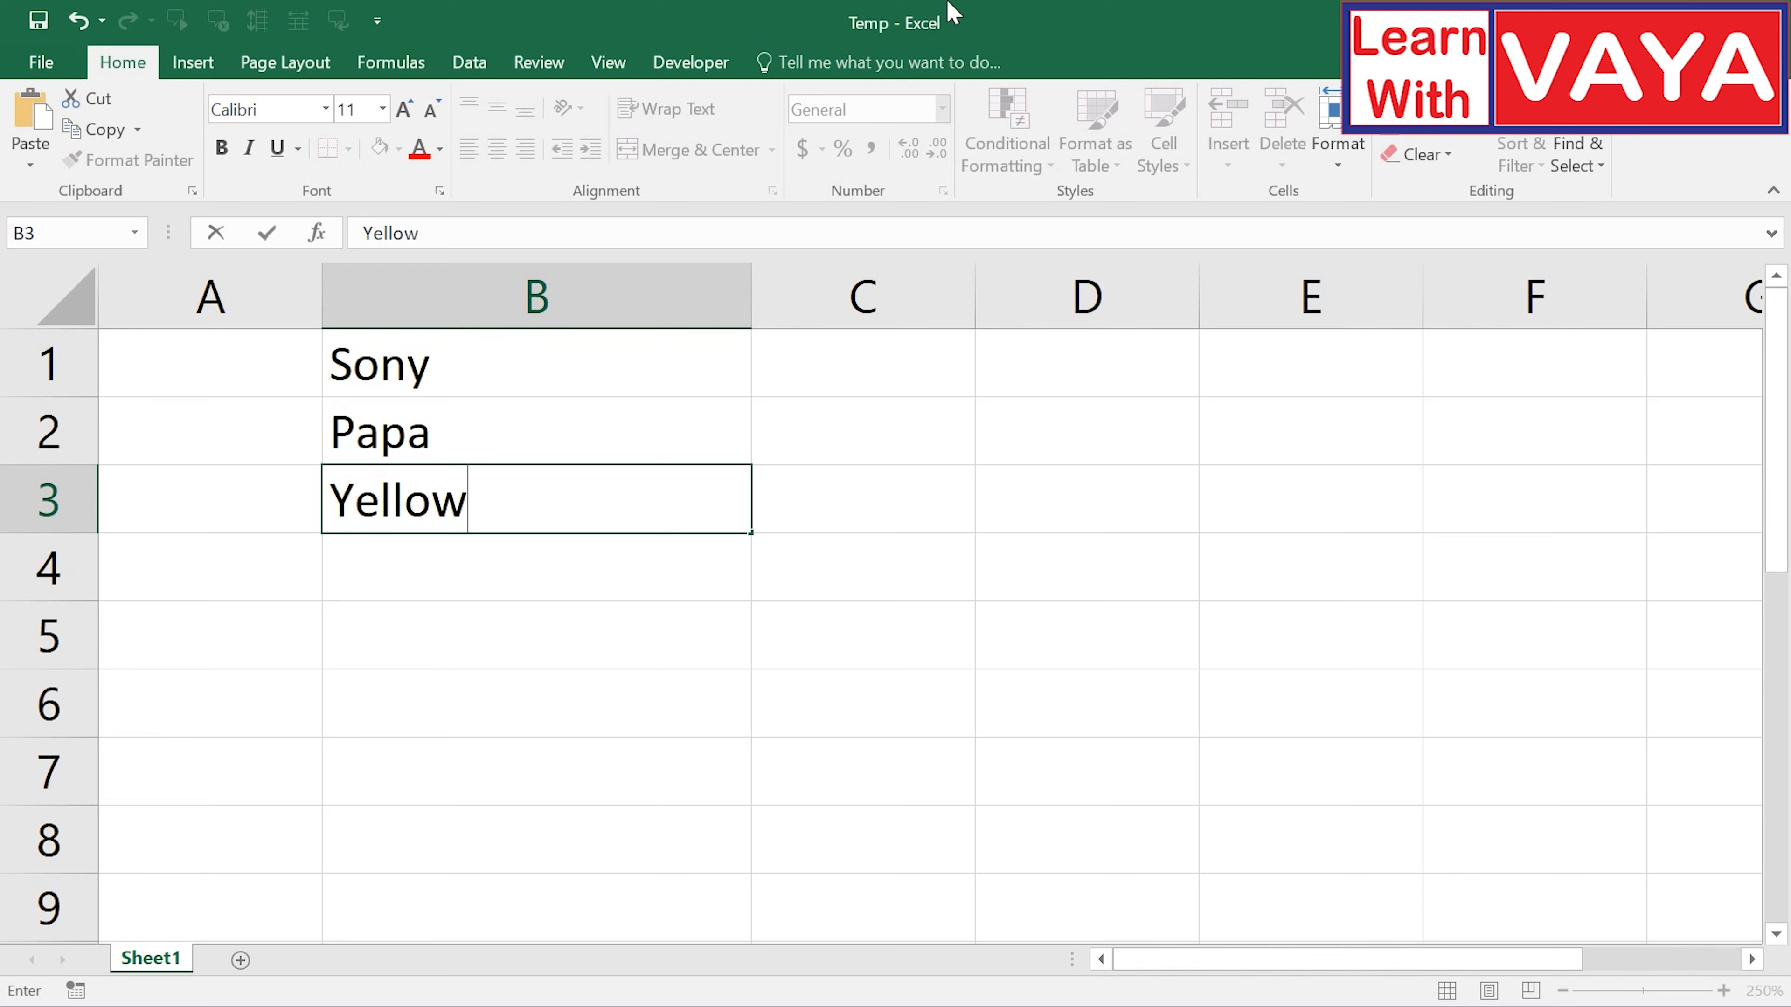
{"action": "key", "text": "Return"}
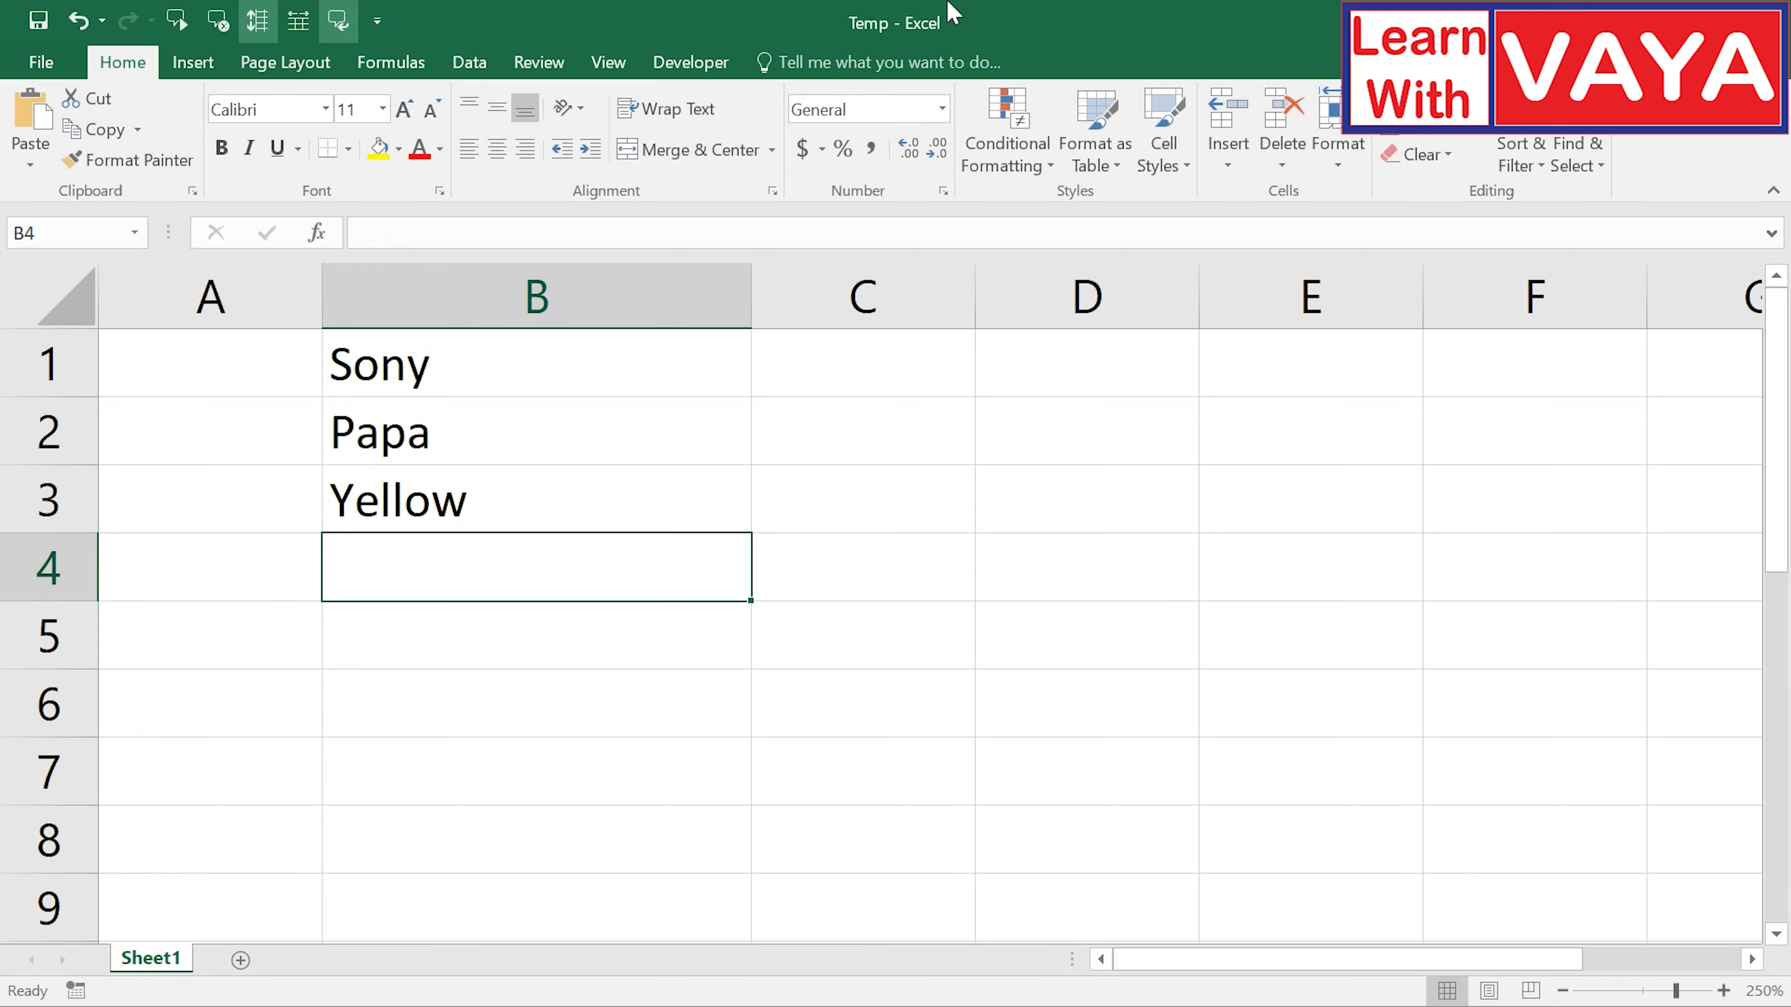
{"action": "type", "text": "Raju"}
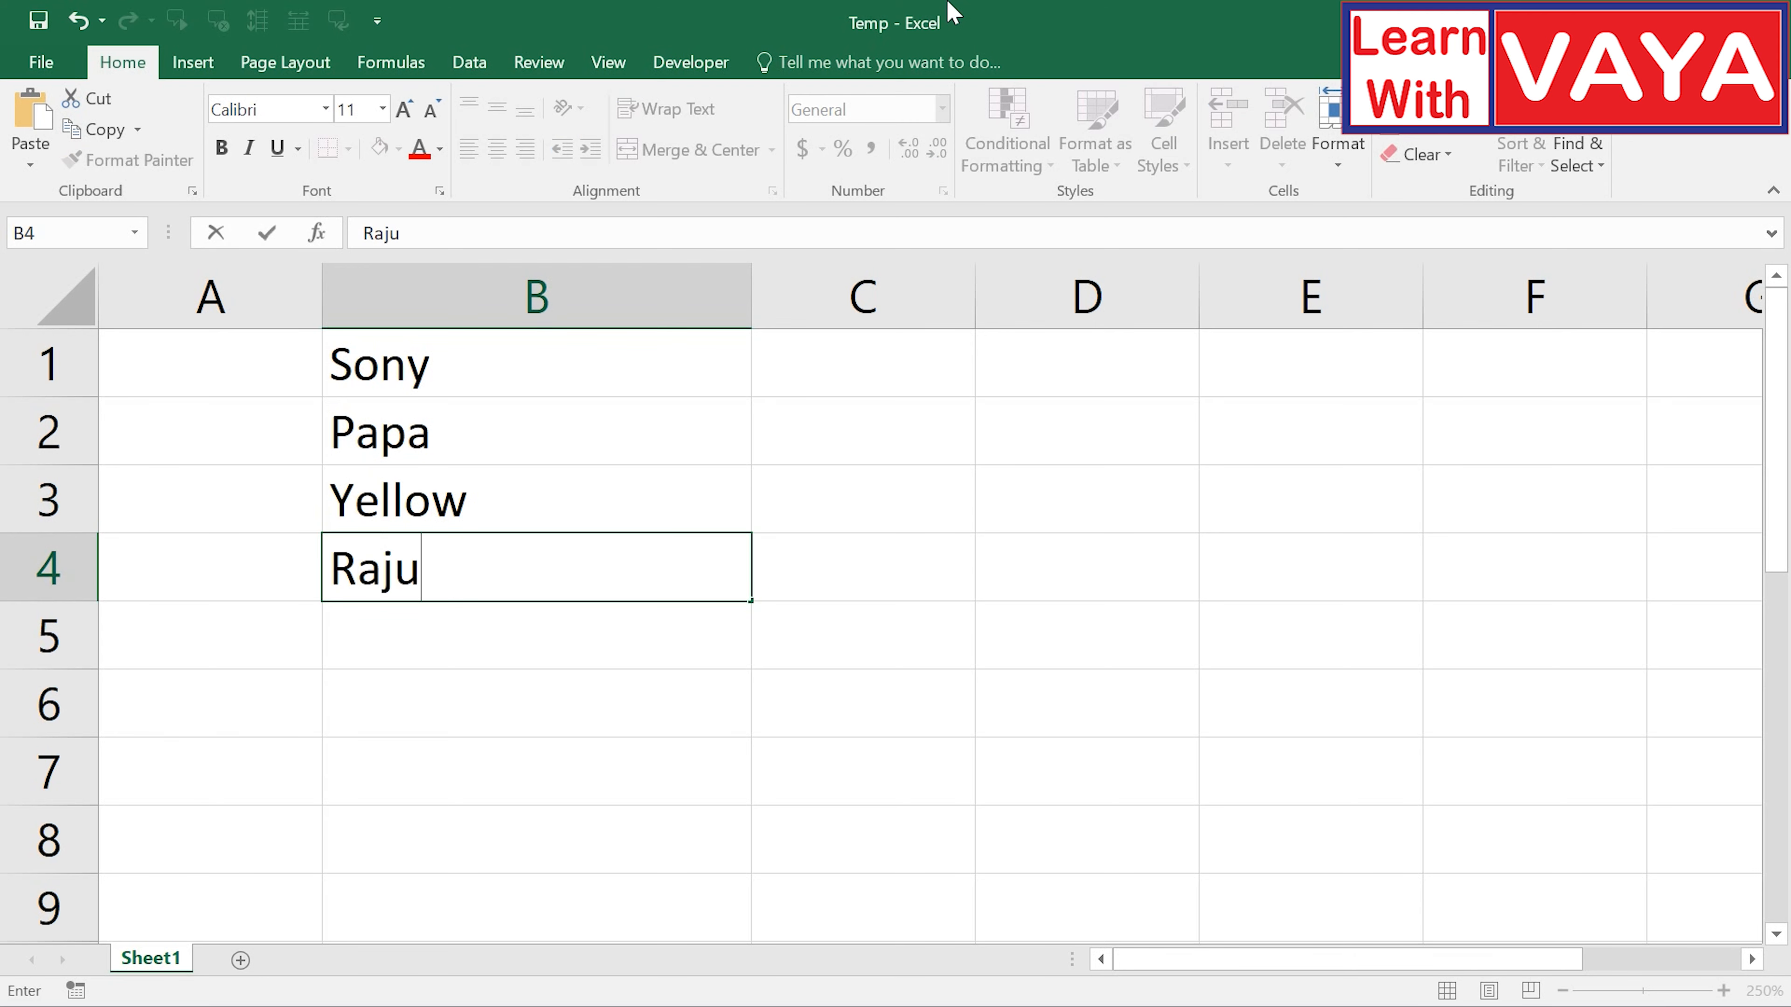
{"action": "key", "text": "Return"}
- Enter the numbers 5 in B5 and 15.69 in B6, and the date 26-1-2005 in B7
{"action": "type", "text": "5"}
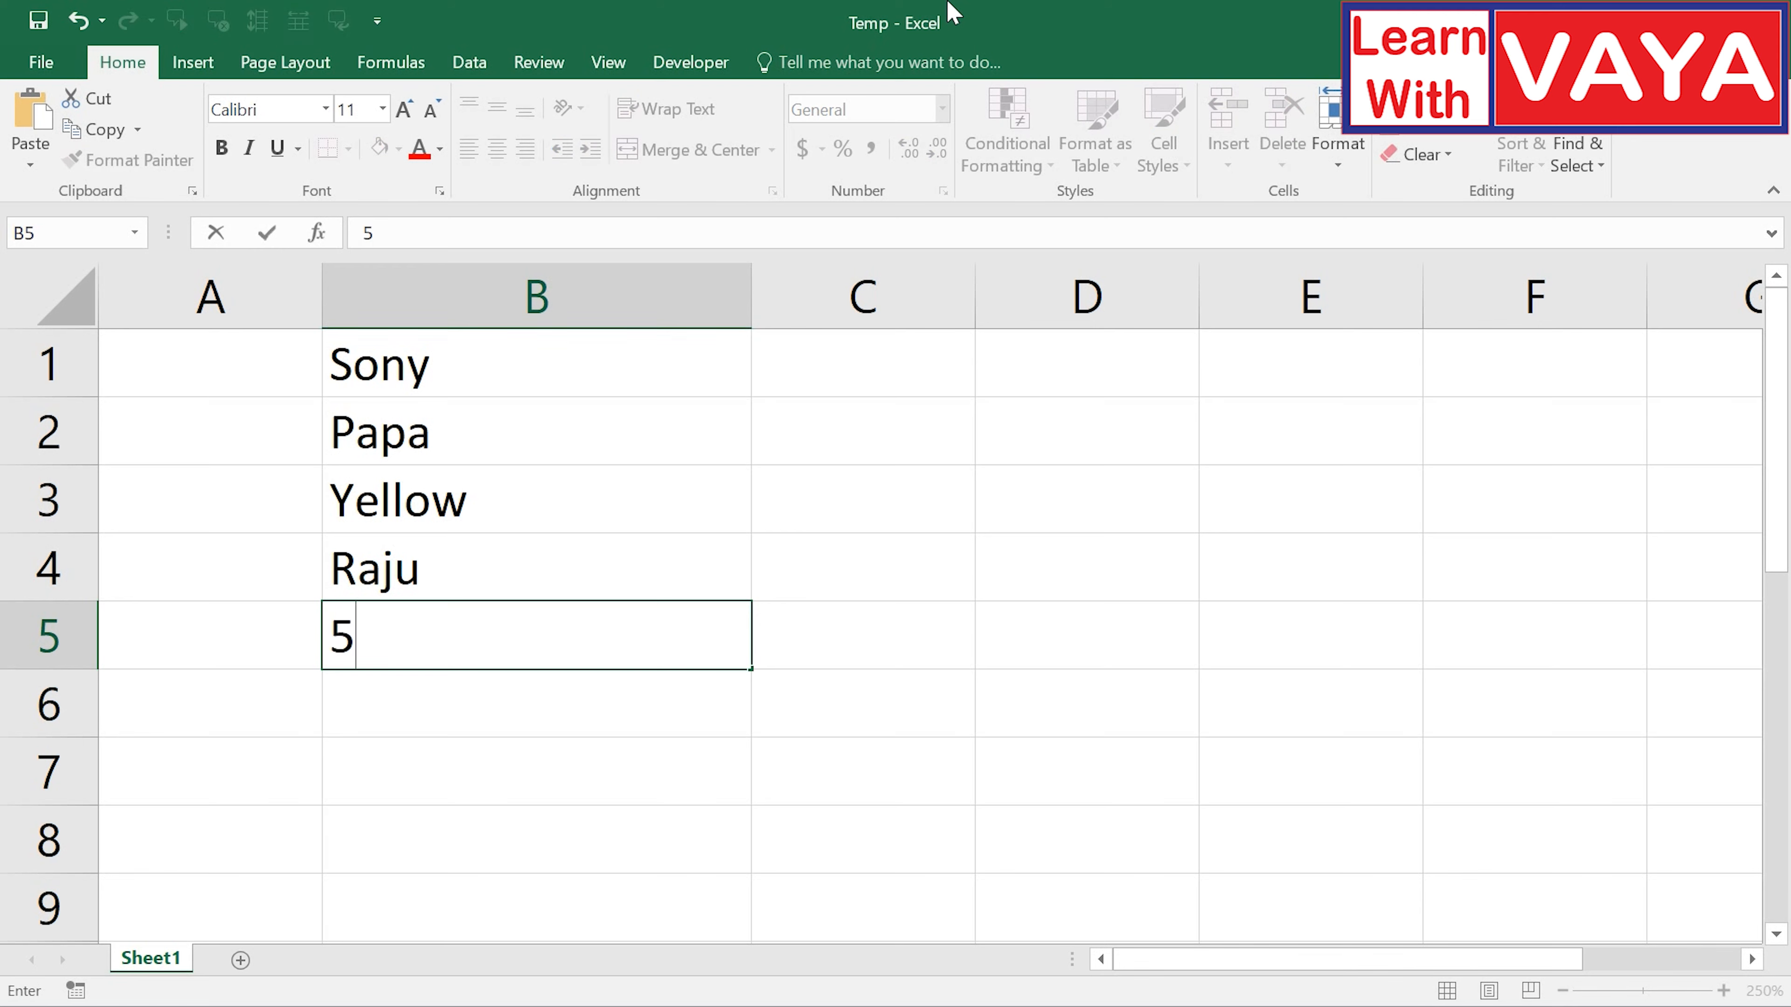
{"action": "key", "text": "Return"}
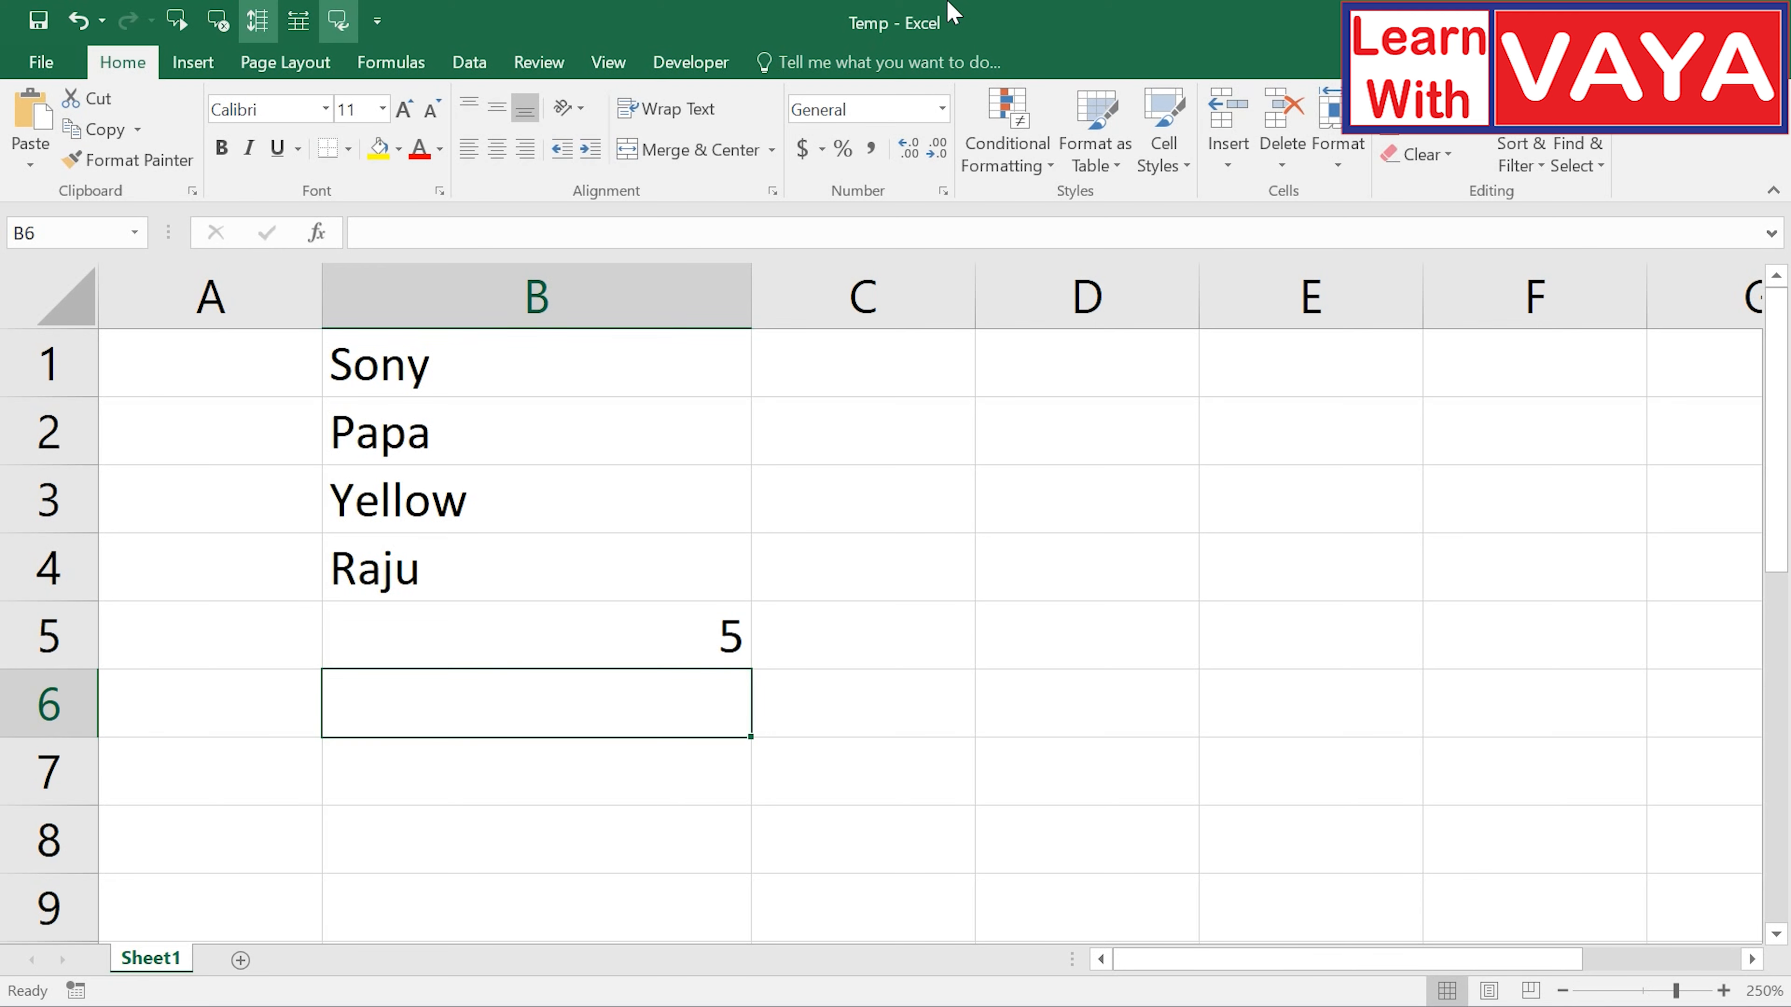
{"action": "type", "text": "15.69"}
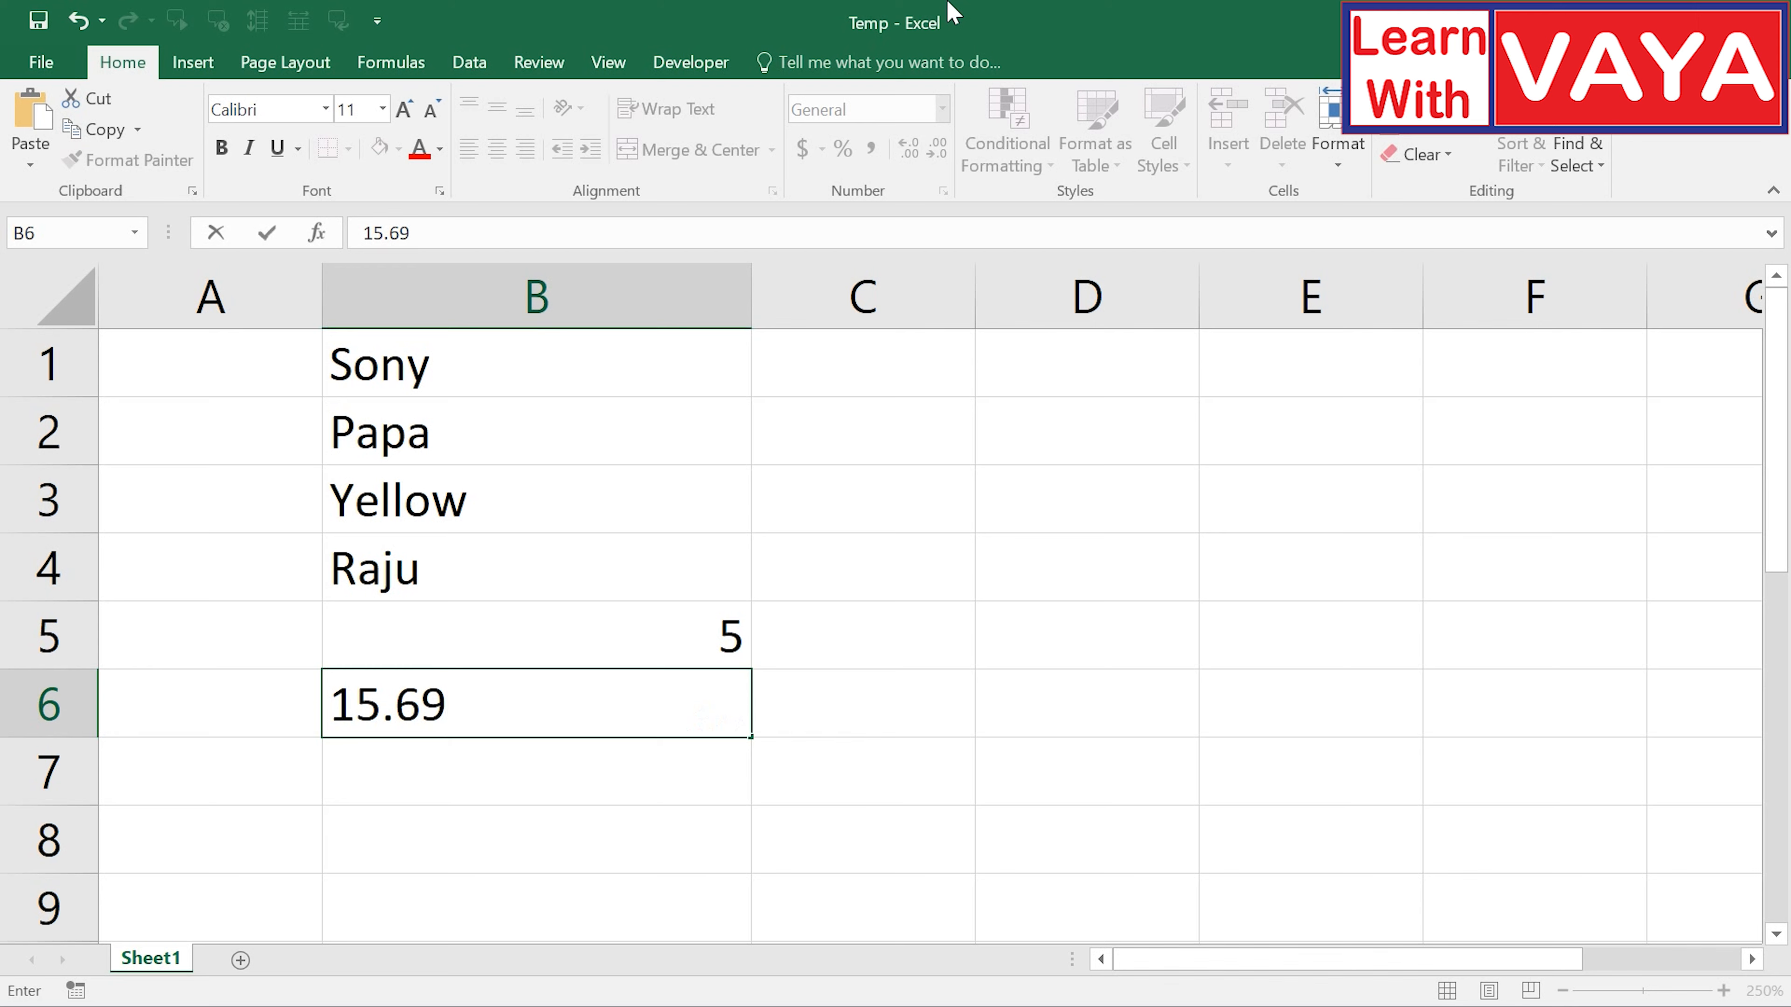
{"action": "key", "text": "Return"}
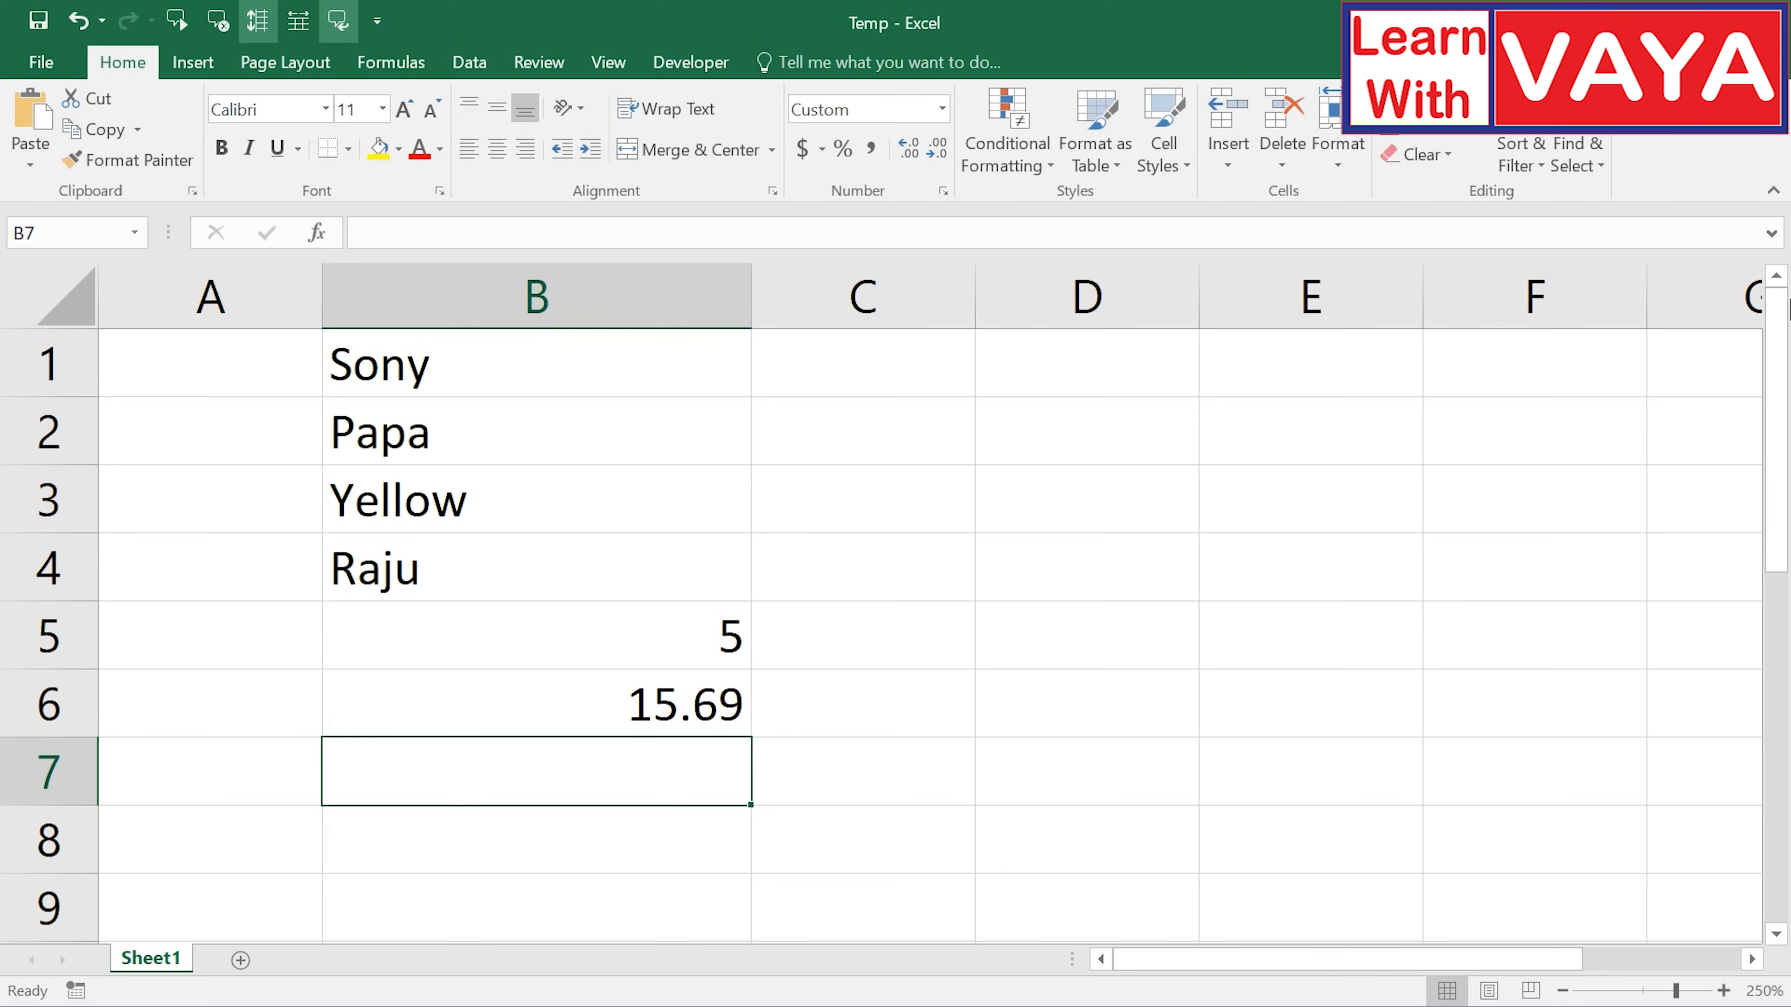
{"action": "type", "text": "26"}
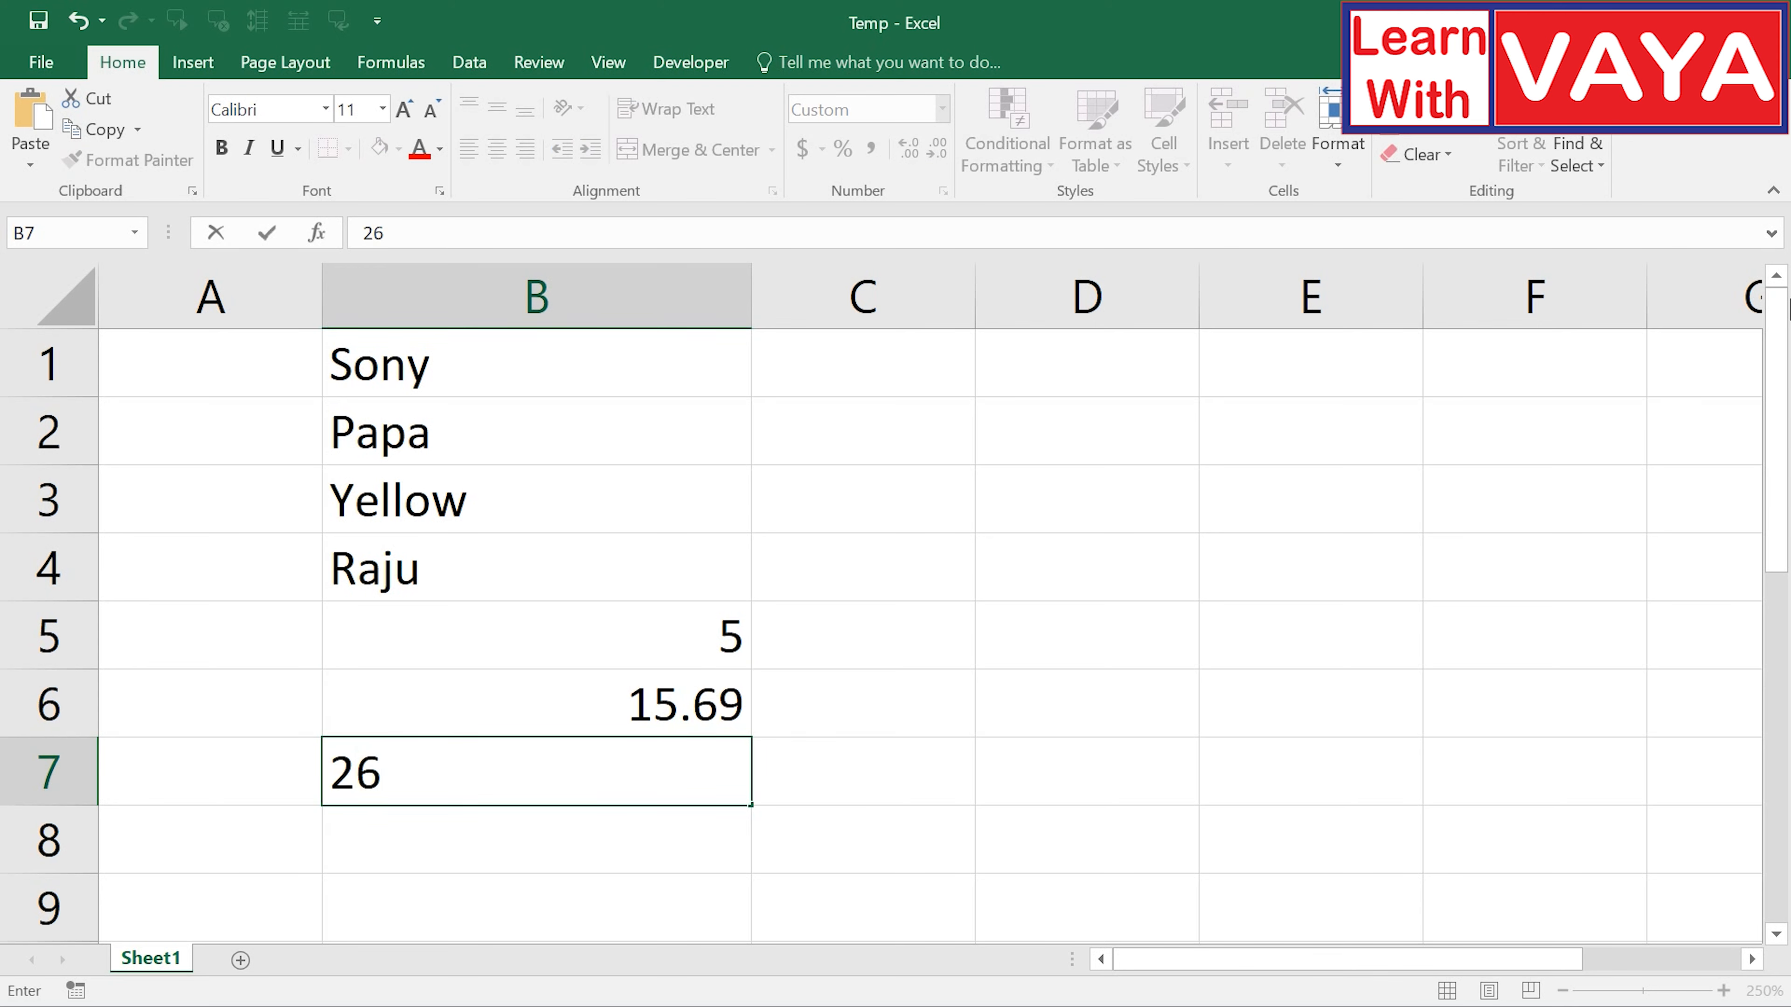
{"action": "type", "text": "-1-2005"}
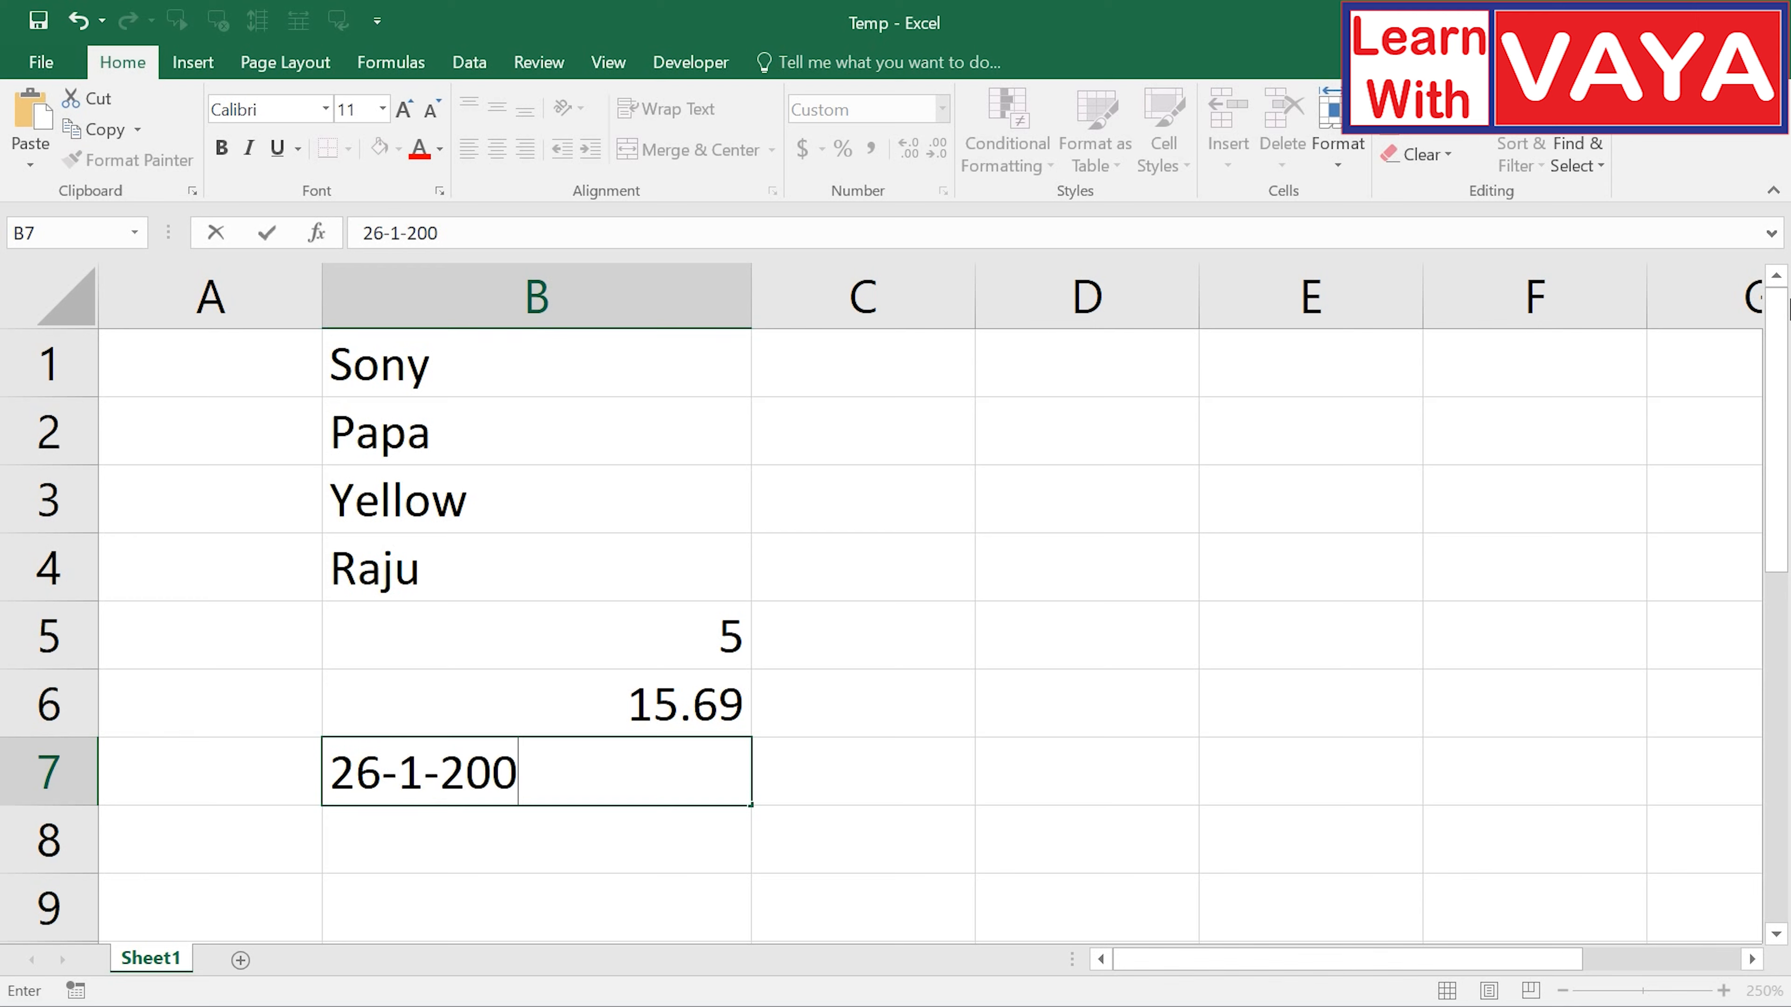
{"action": "key", "text": "Return"}
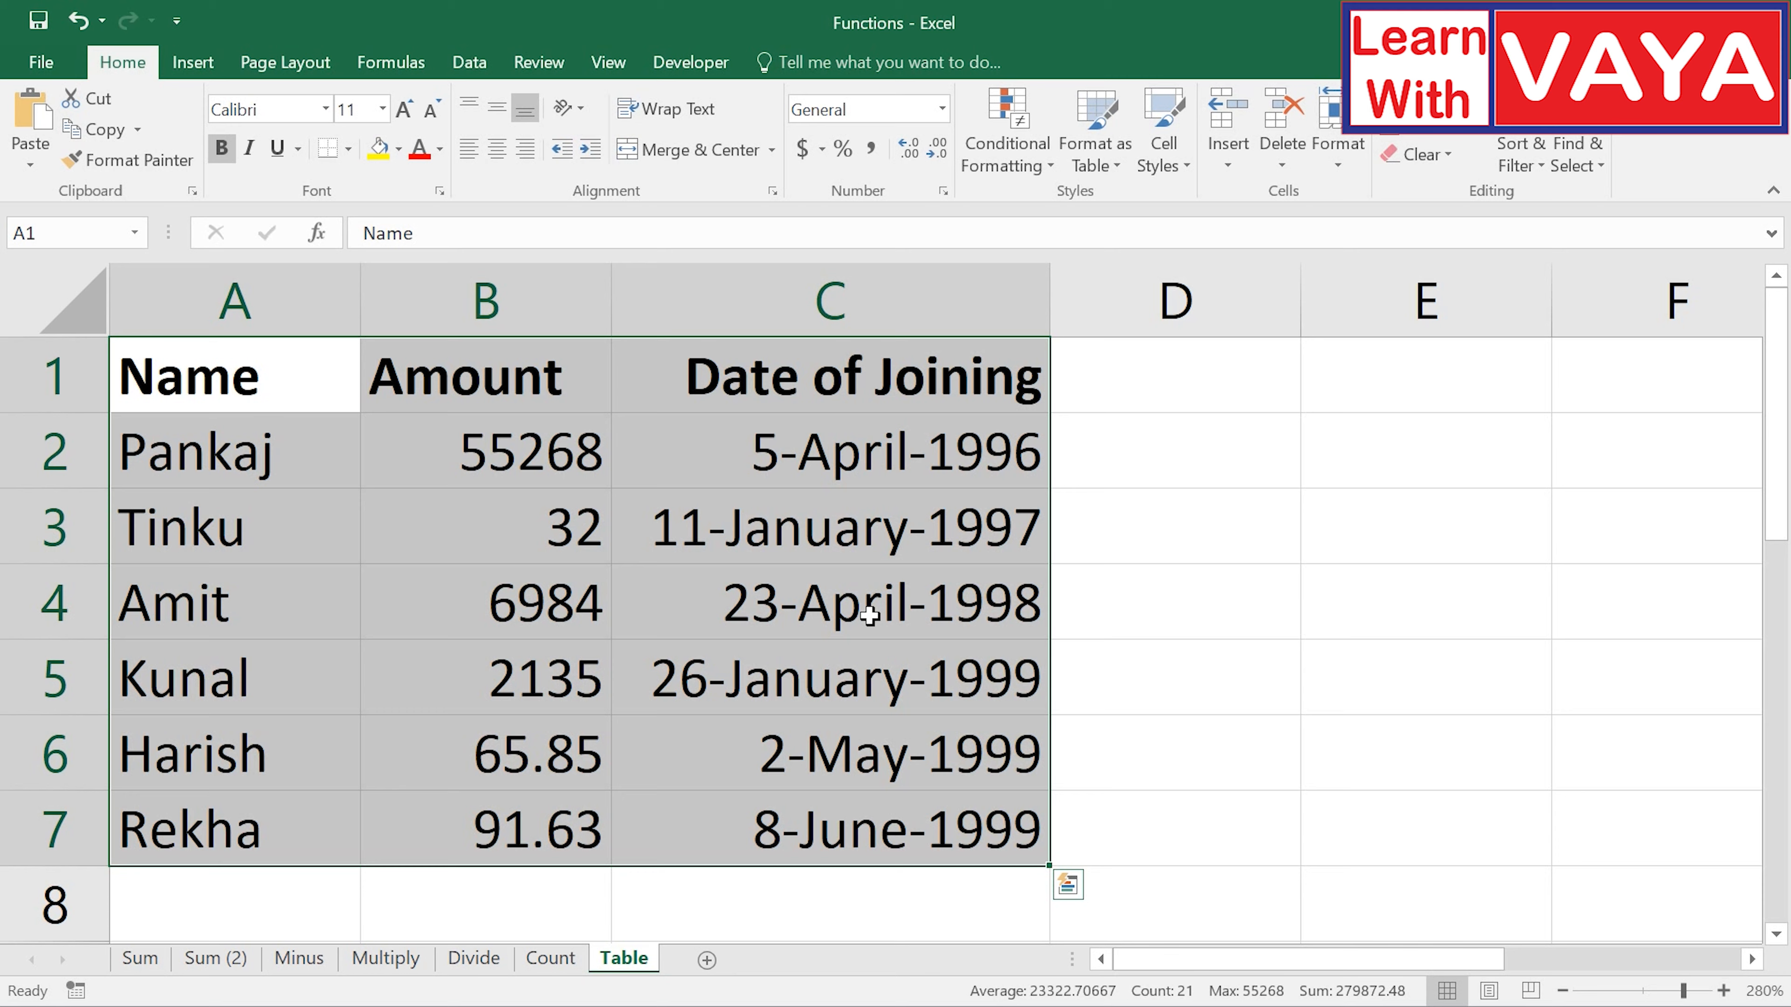
- Convert the range A1:C7 on the Table sheet into a table with headers and view its Quick Analysis formatting options
{"action": "left_click", "coordinate": [193, 62]}
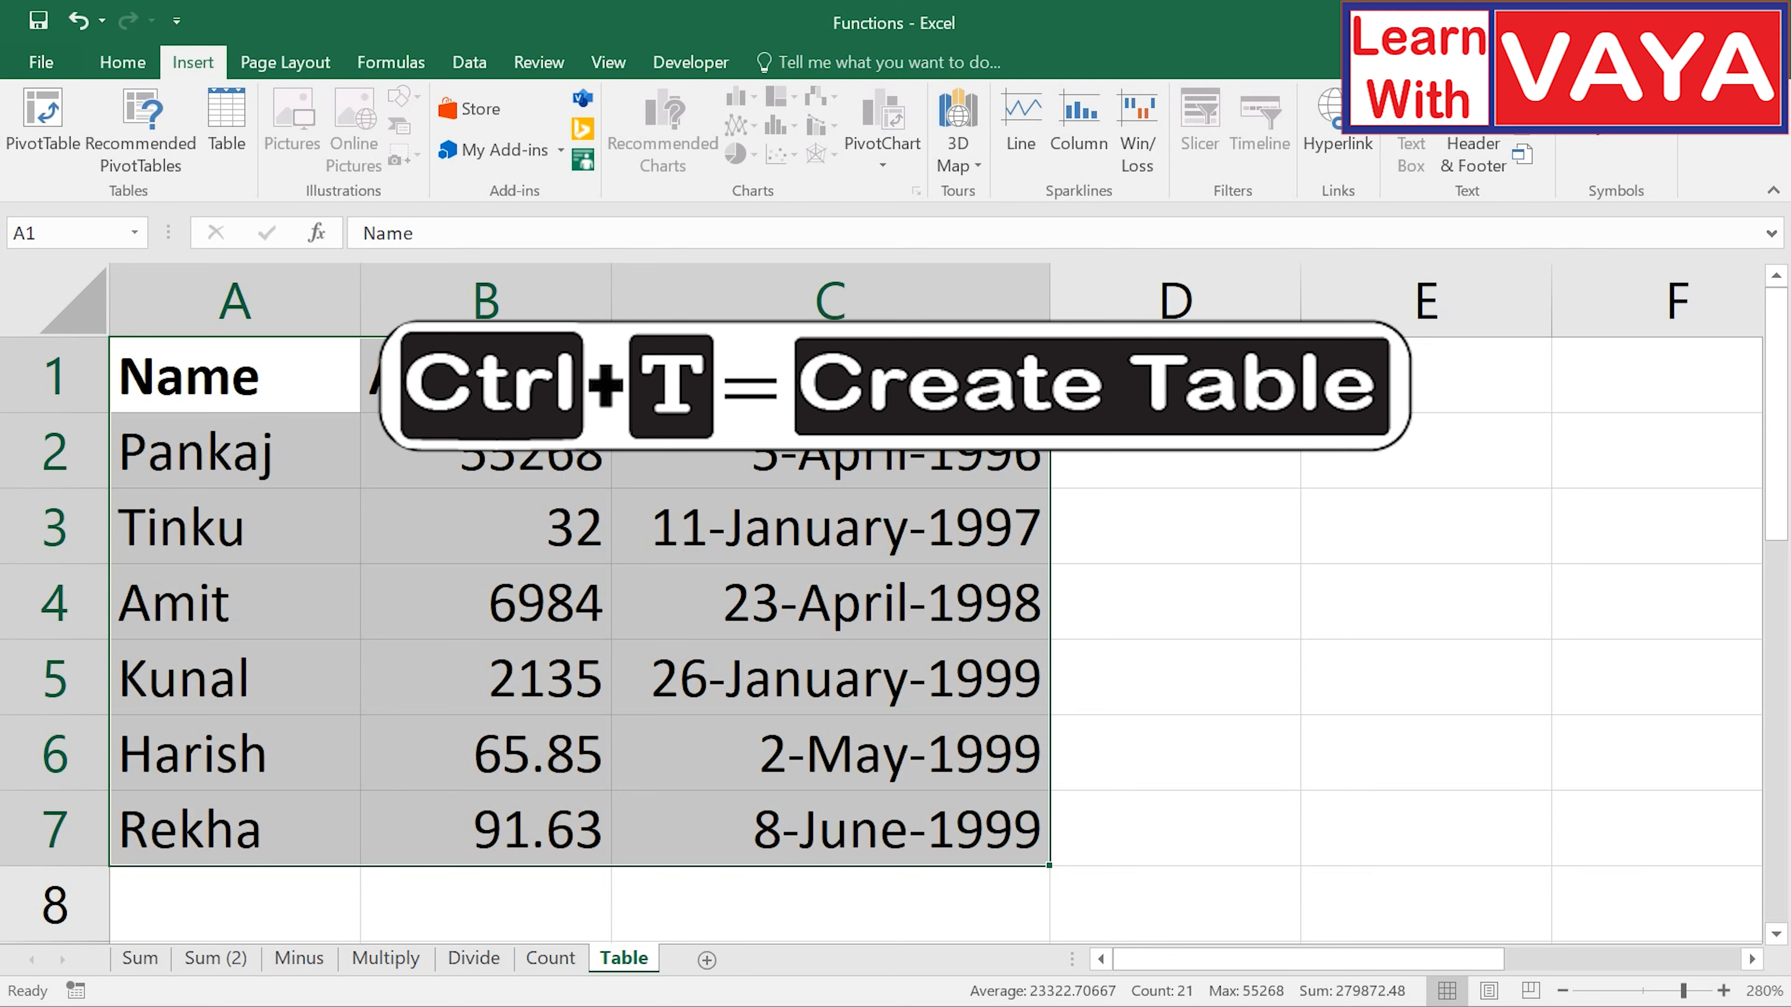
{"action": "key", "text": "ctrl+t"}
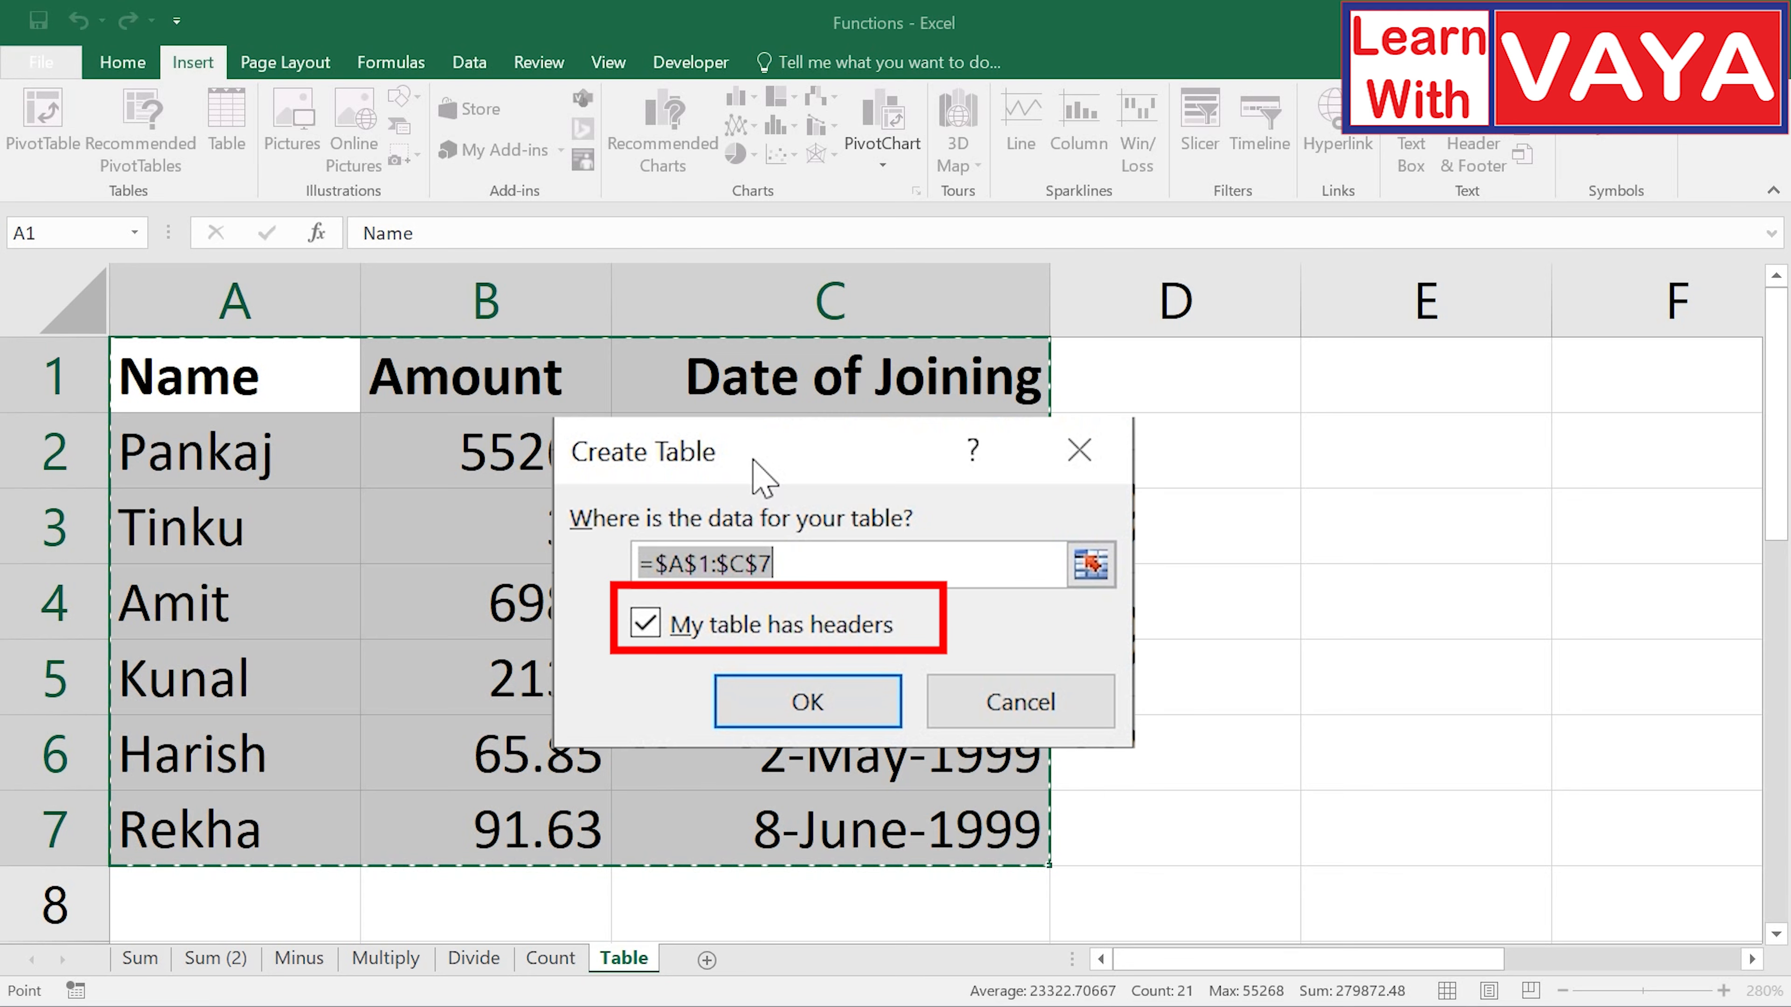
{"action": "left_click", "coordinate": [846, 721]}
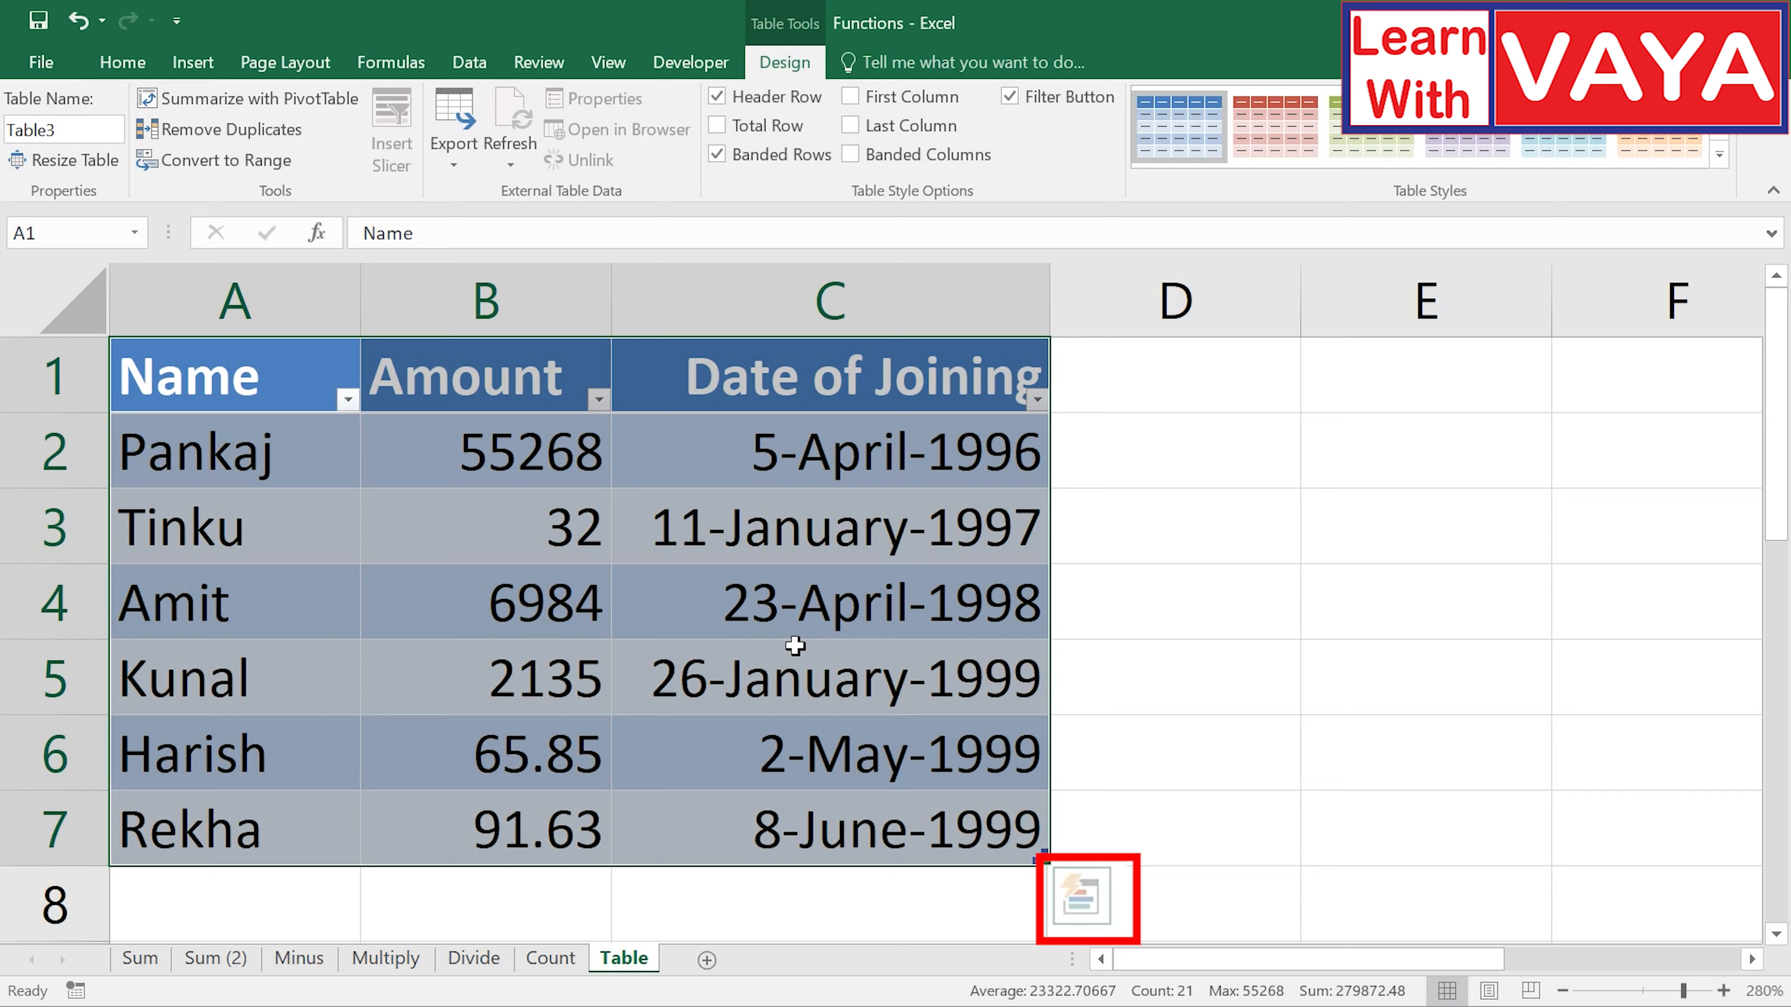
{"action": "key", "text": "ctrl+q"}
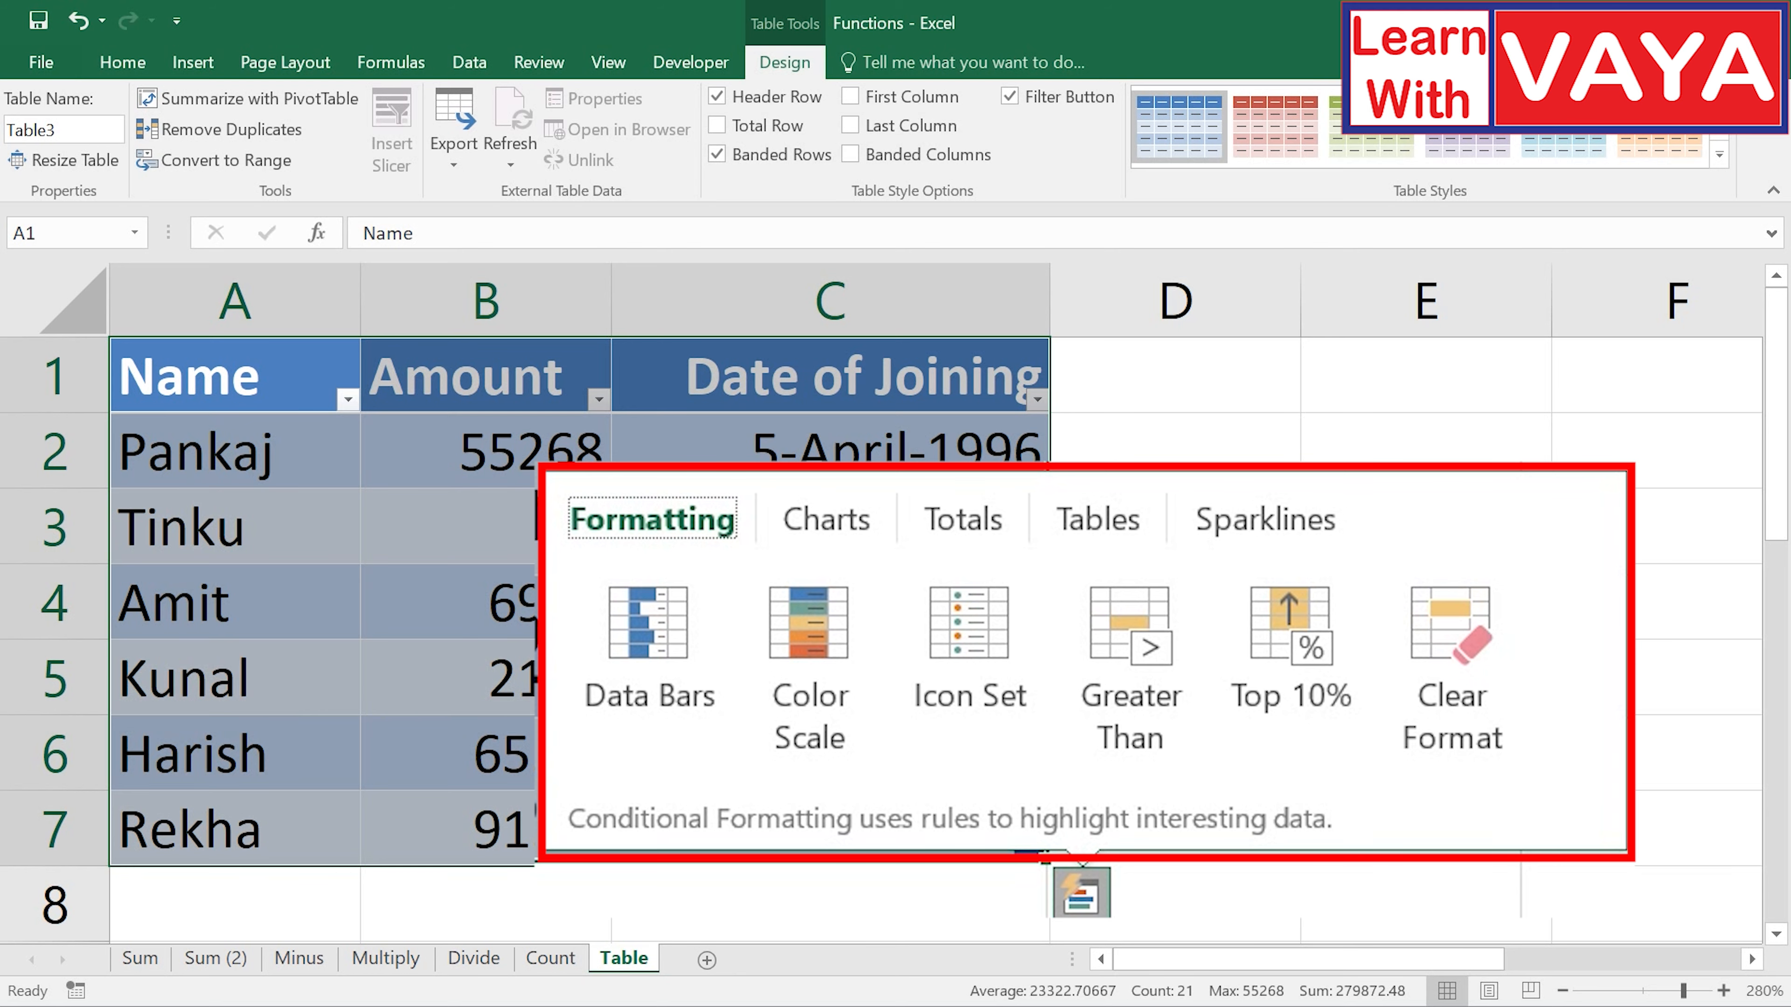
{"action": "key", "text": "Escape"}
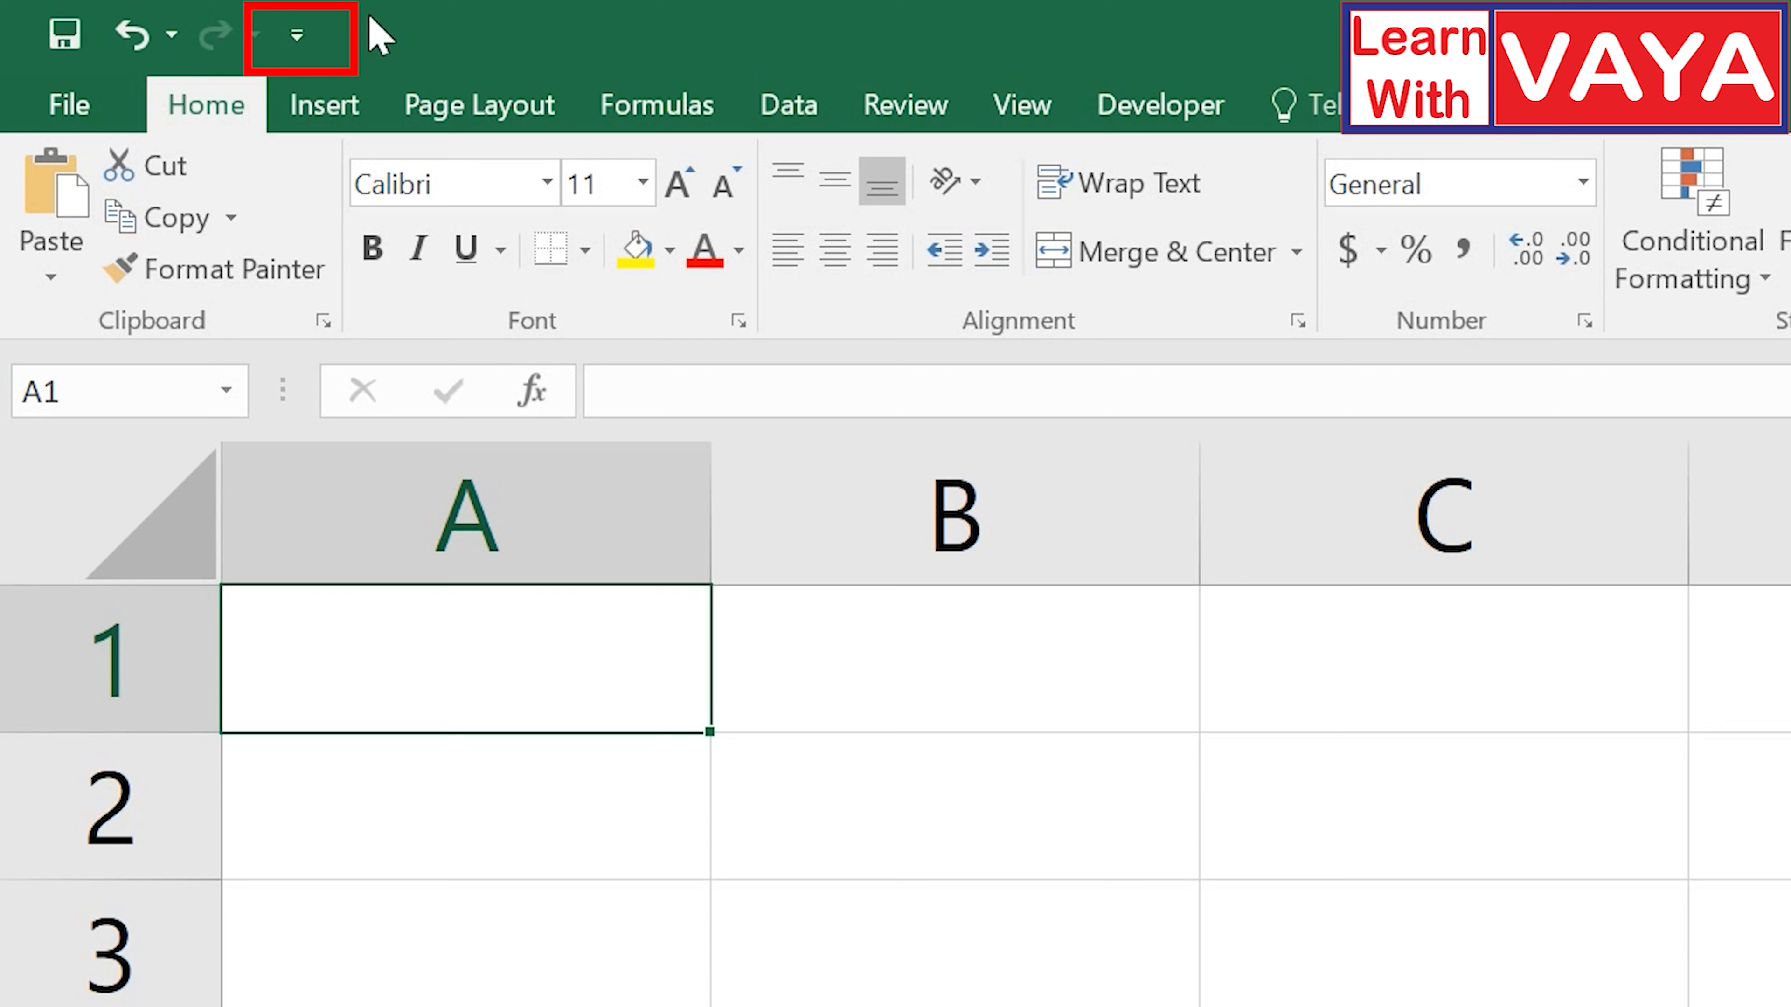
- Open the Quick Access Toolbar customization options and list All Commands as the command source
{"action": "left_click", "coordinate": [312, 36]}
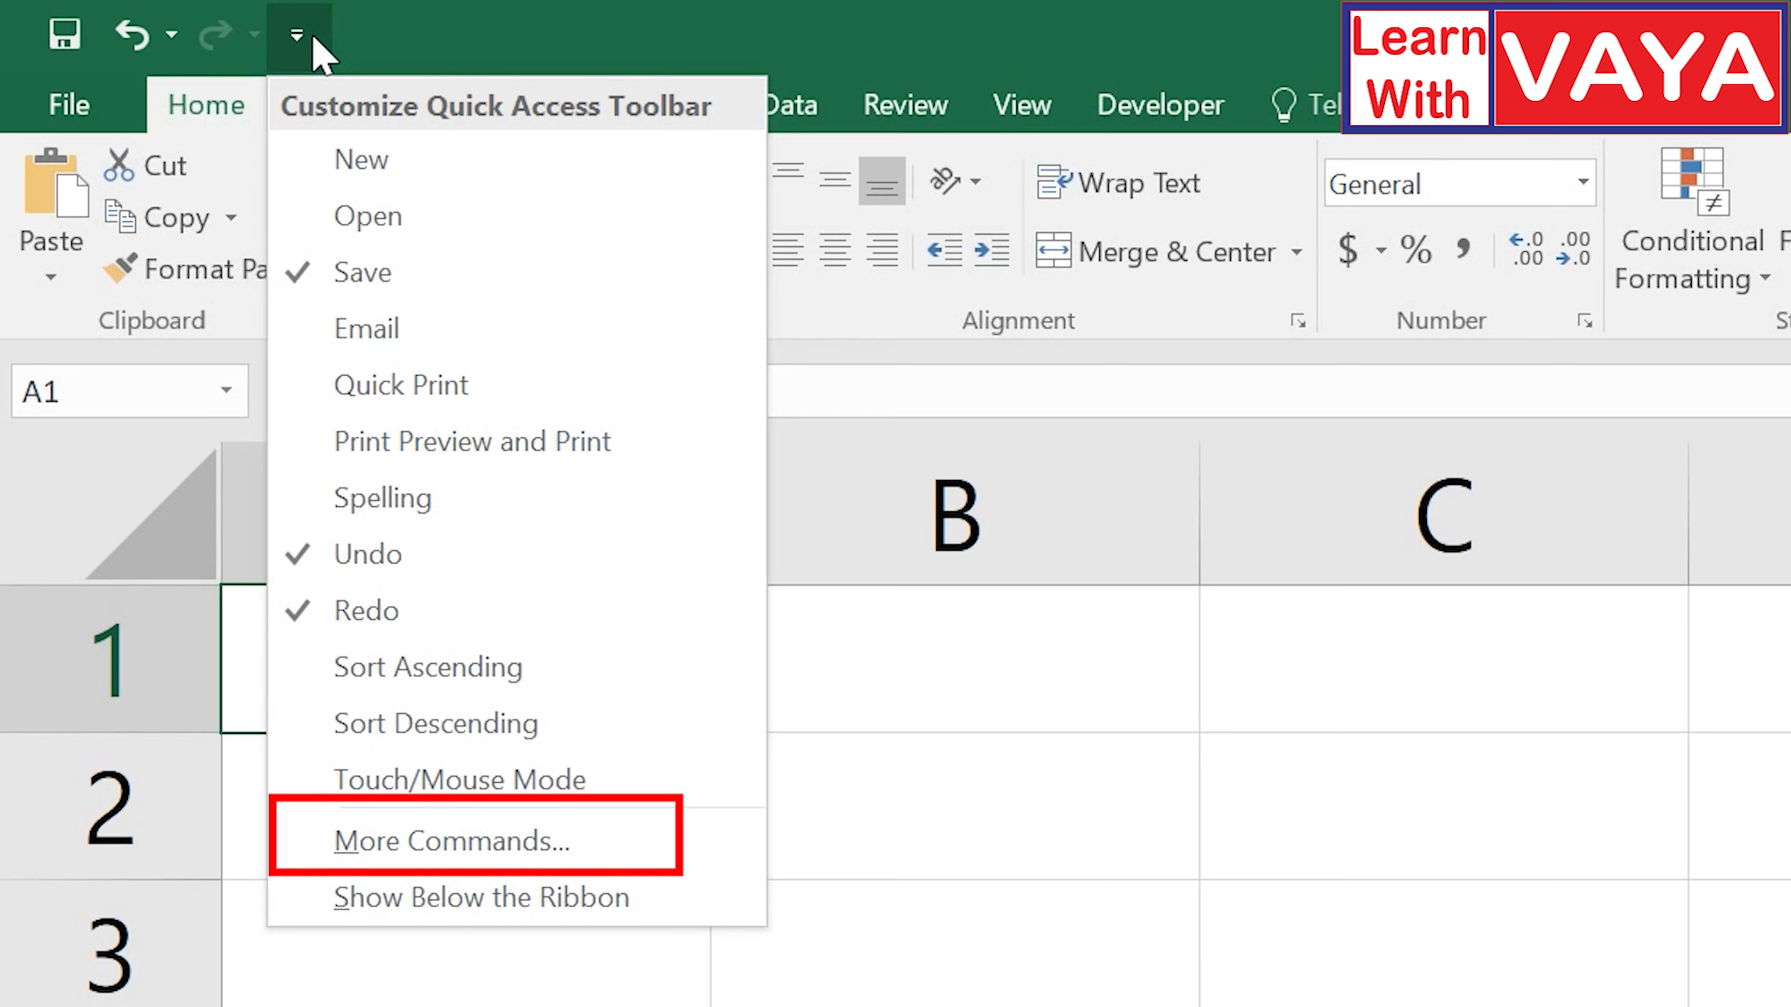
{"action": "left_click", "coordinate": [416, 843]}
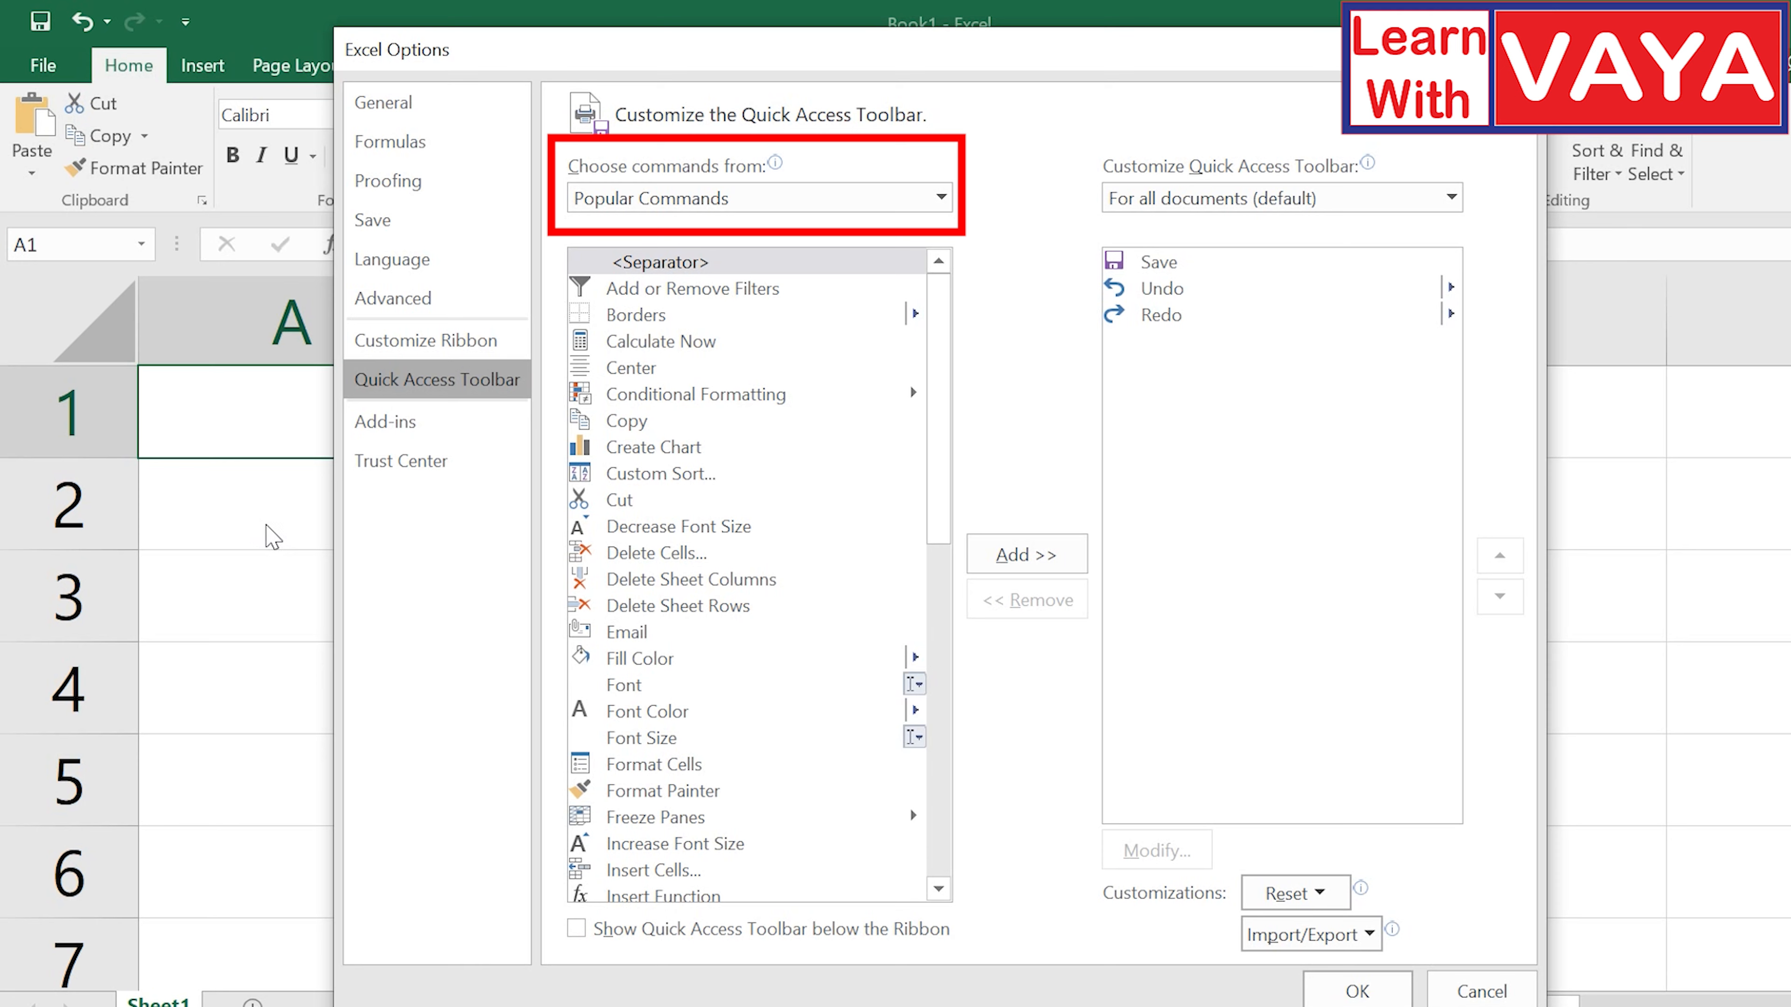
{"action": "left_click", "coordinate": [942, 199]}
{"action": "left_click", "coordinate": [682, 295]}
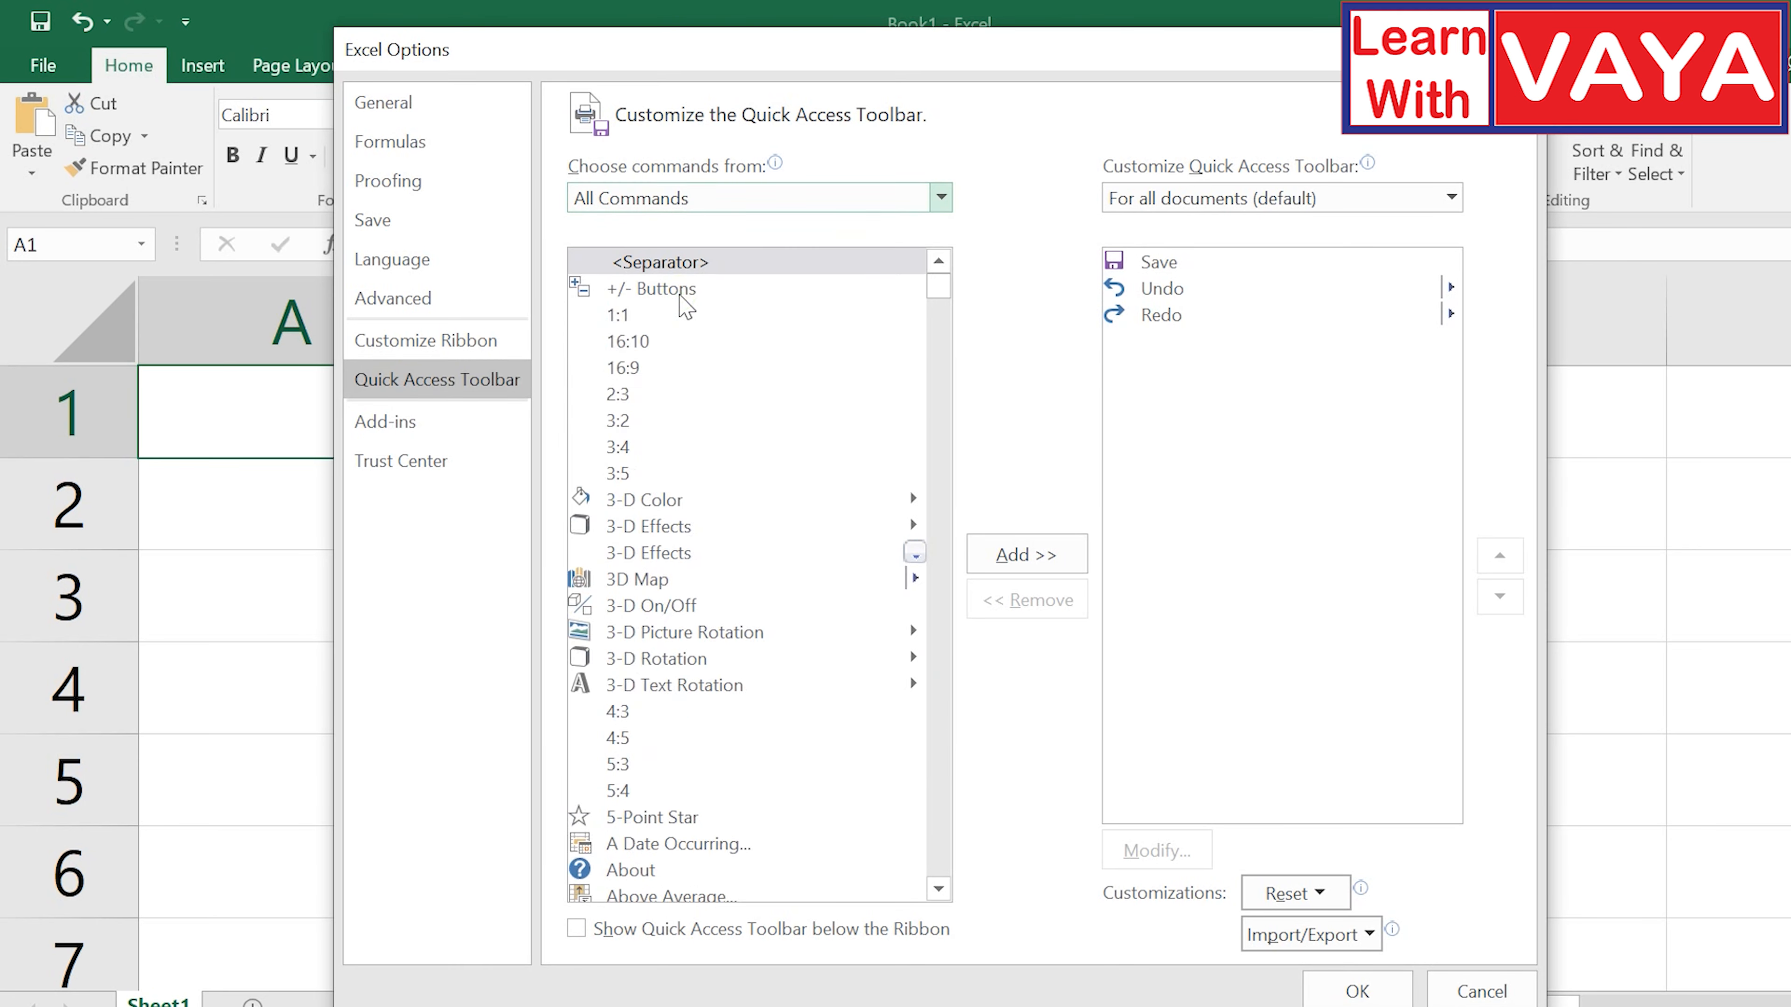
- Add Speak Cells, Stop Speaking Cells, Speak Cells by Columns, by Rows and on Enter to the Quick Access Toolbar, and apply the changes
{"action": "scroll", "coordinate": [652, 286], "scroll_direction": "down", "scroll_amount": 10}
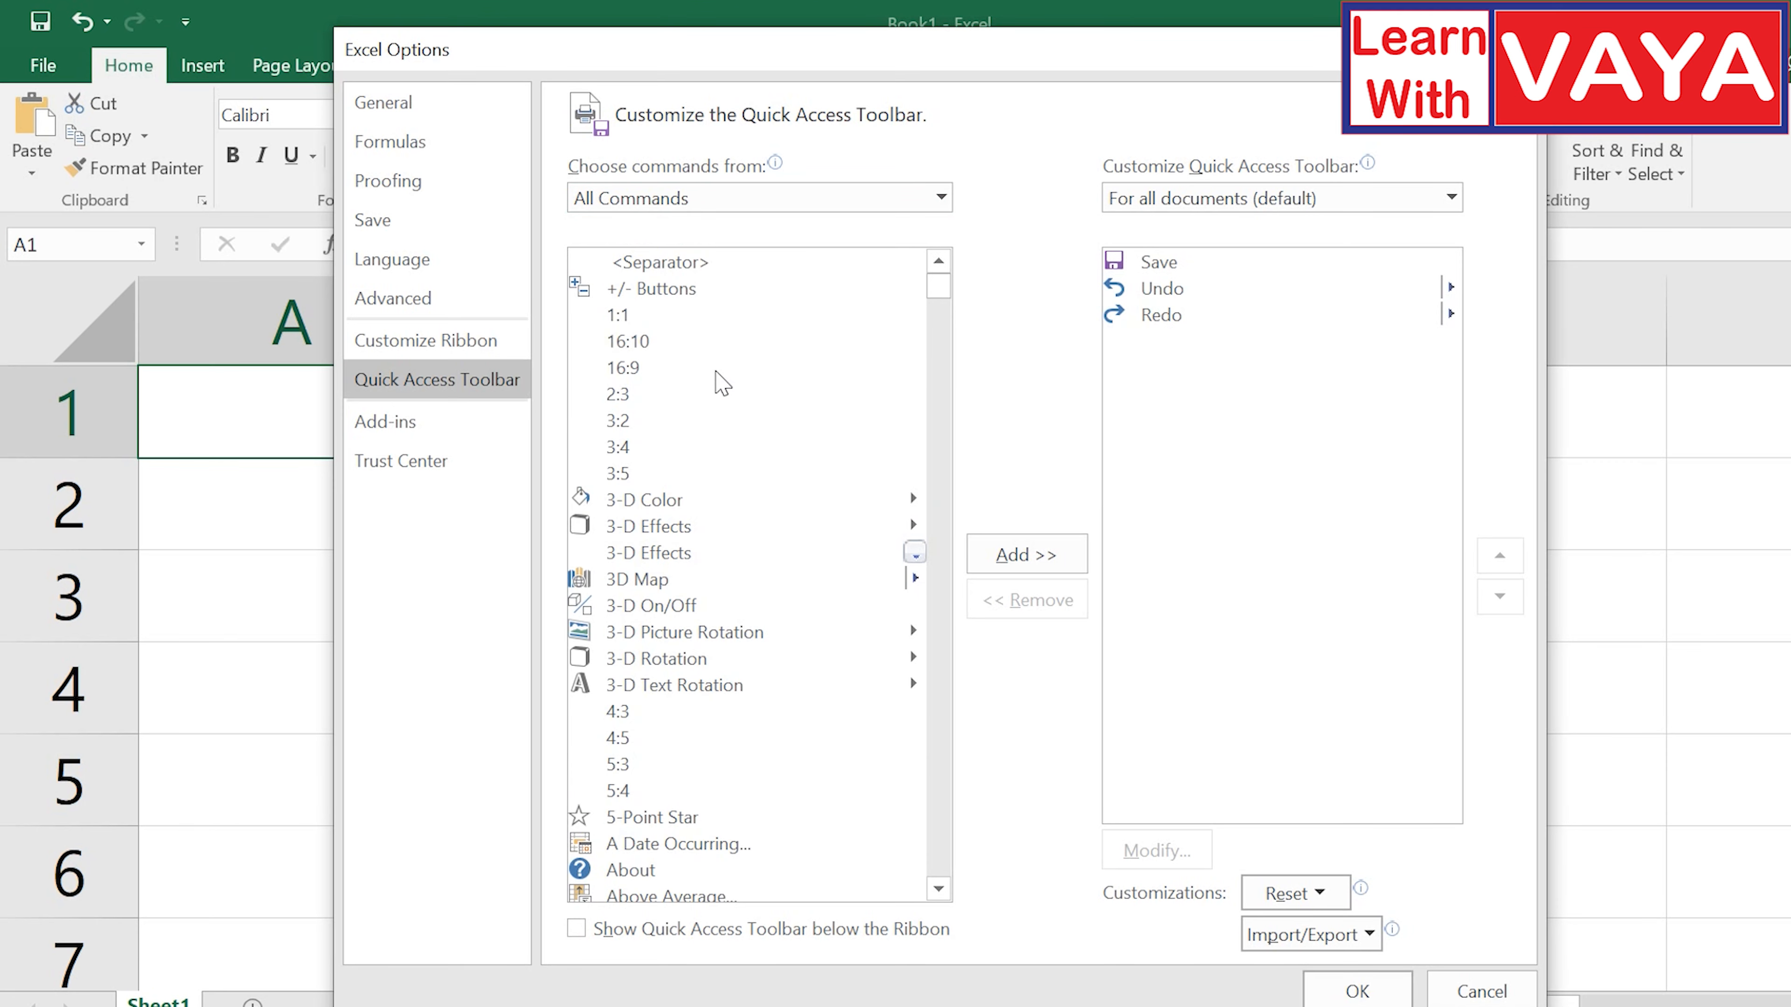
{"action": "scroll", "coordinate": [720, 381], "scroll_direction": "down", "scroll_amount": 15}
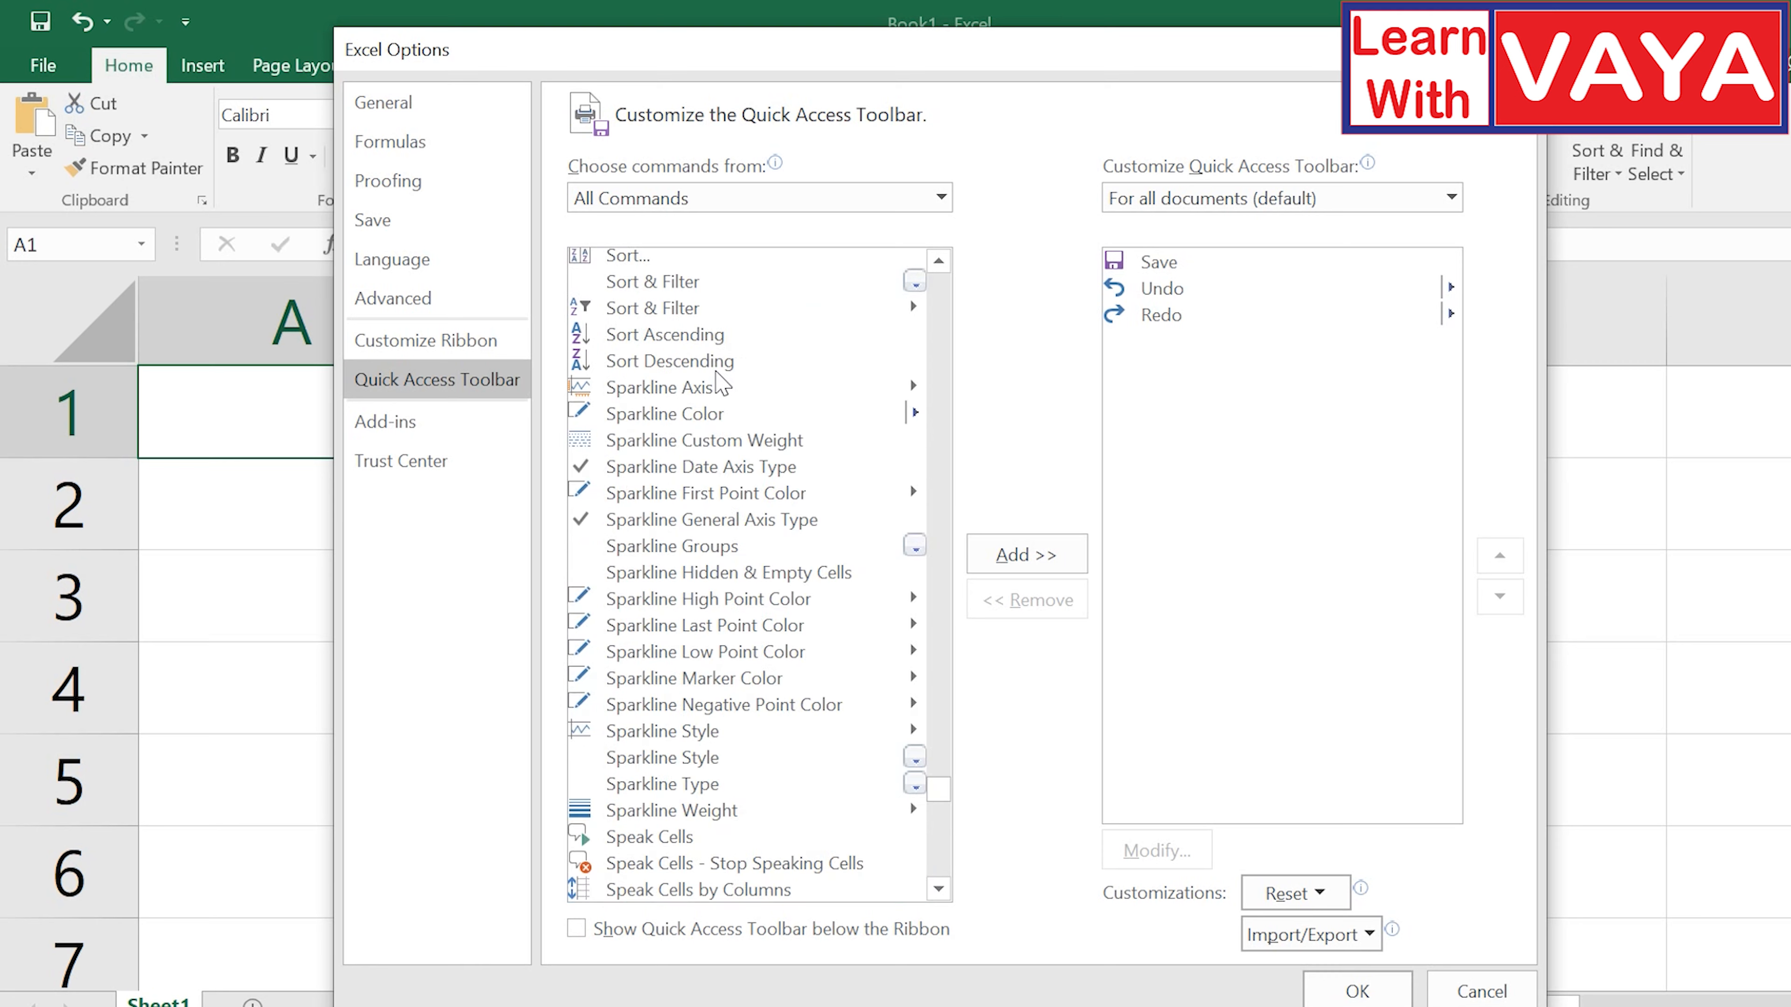
{"action": "scroll", "coordinate": [721, 384], "scroll_direction": "down", "scroll_amount": 4}
{"action": "scroll", "coordinate": [721, 384], "scroll_direction": "up", "scroll_amount": 10}
{"action": "scroll", "coordinate": [723, 382], "scroll_direction": "down", "scroll_amount": 5}
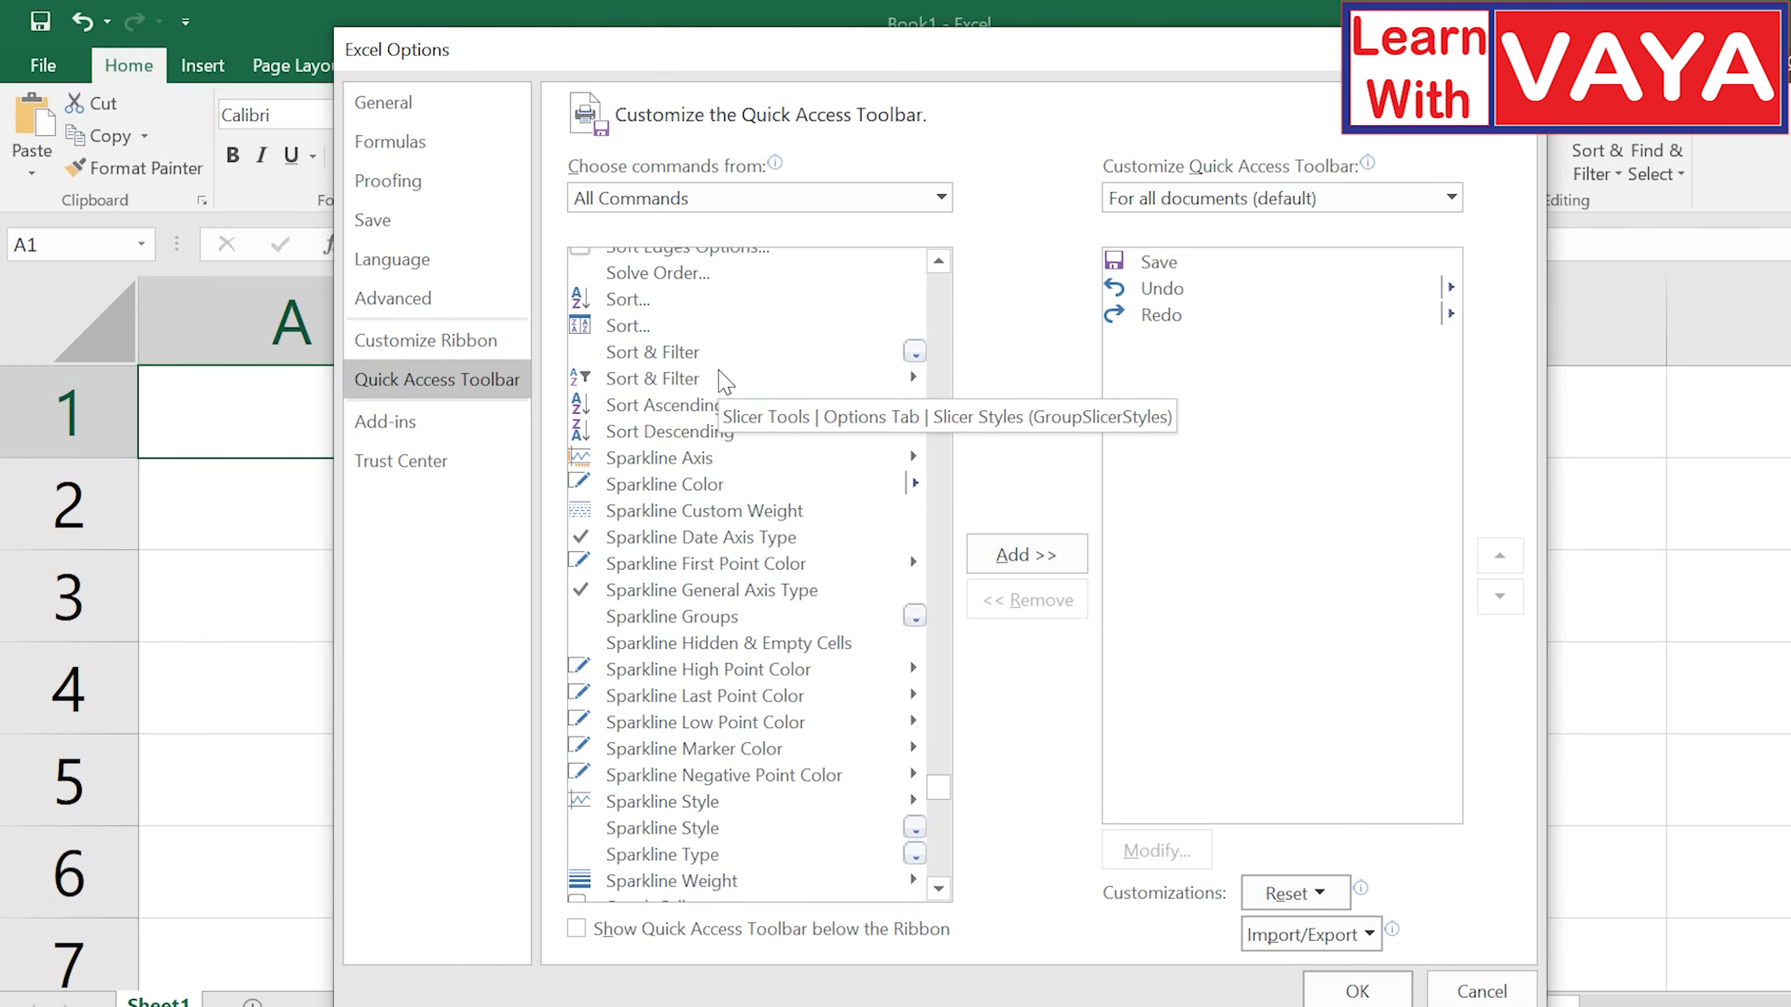
{"action": "scroll", "coordinate": [723, 381], "scroll_direction": "down", "scroll_amount": 4}
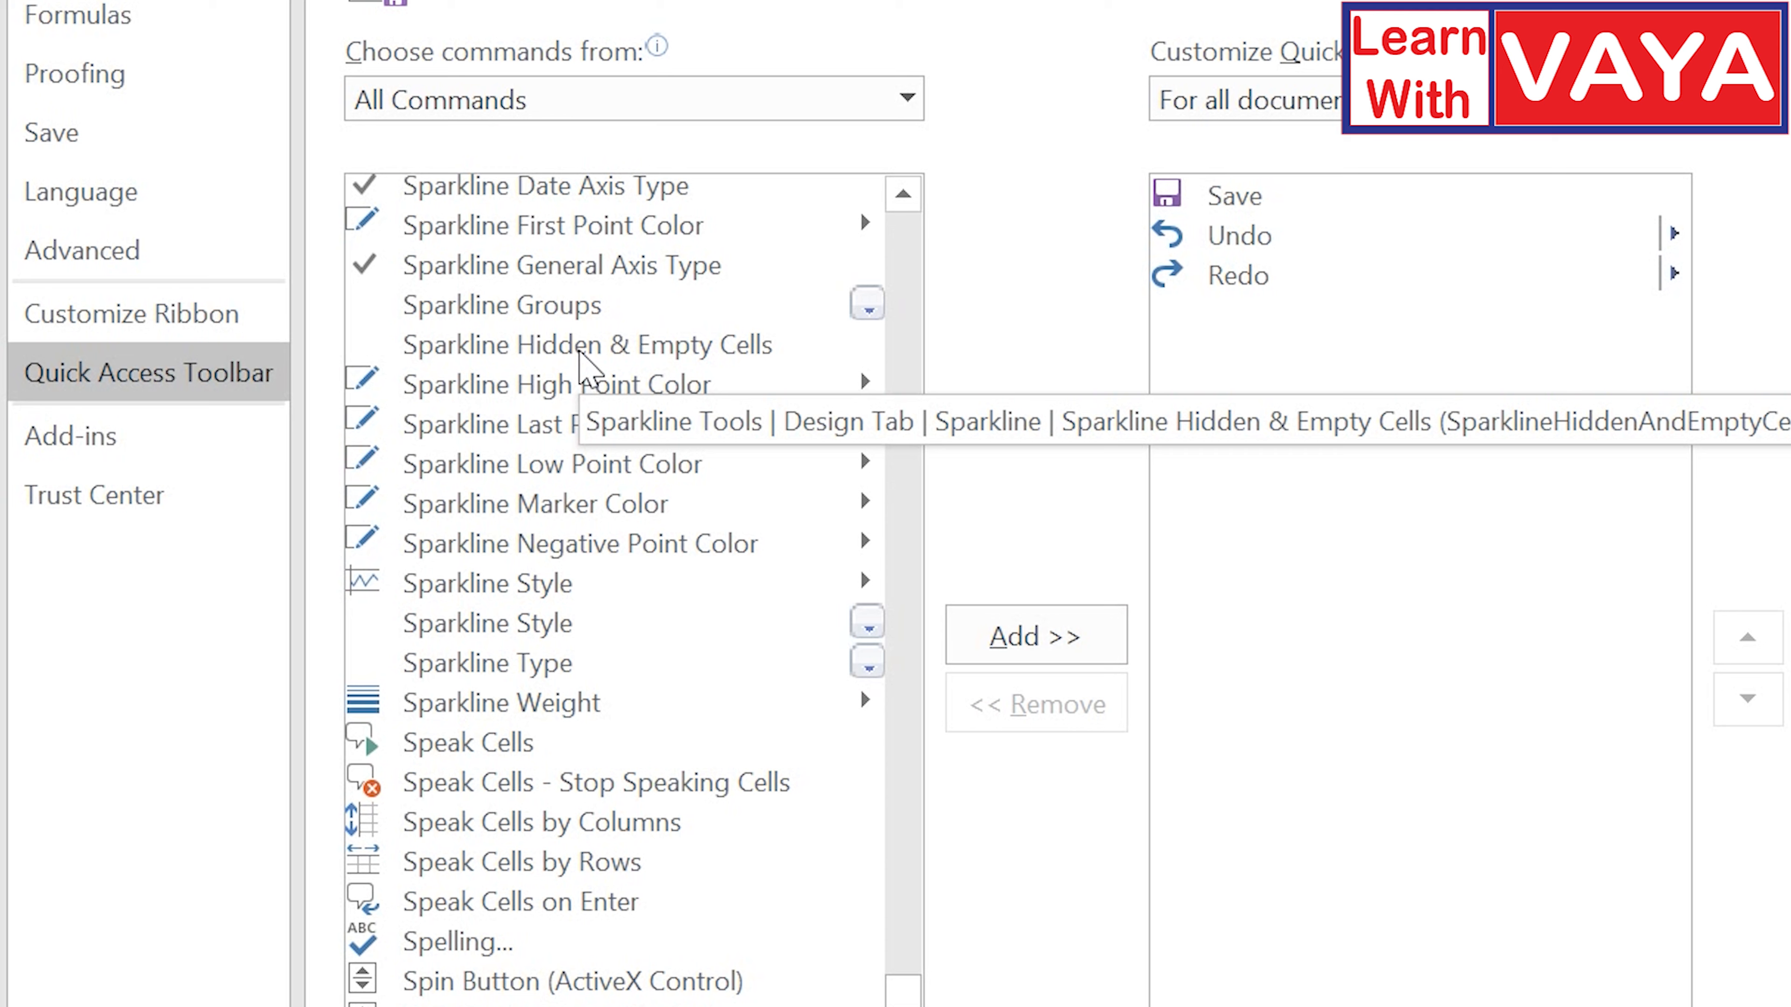
{"action": "left_click", "coordinate": [508, 822]}
{"action": "left_click", "coordinate": [498, 748]}
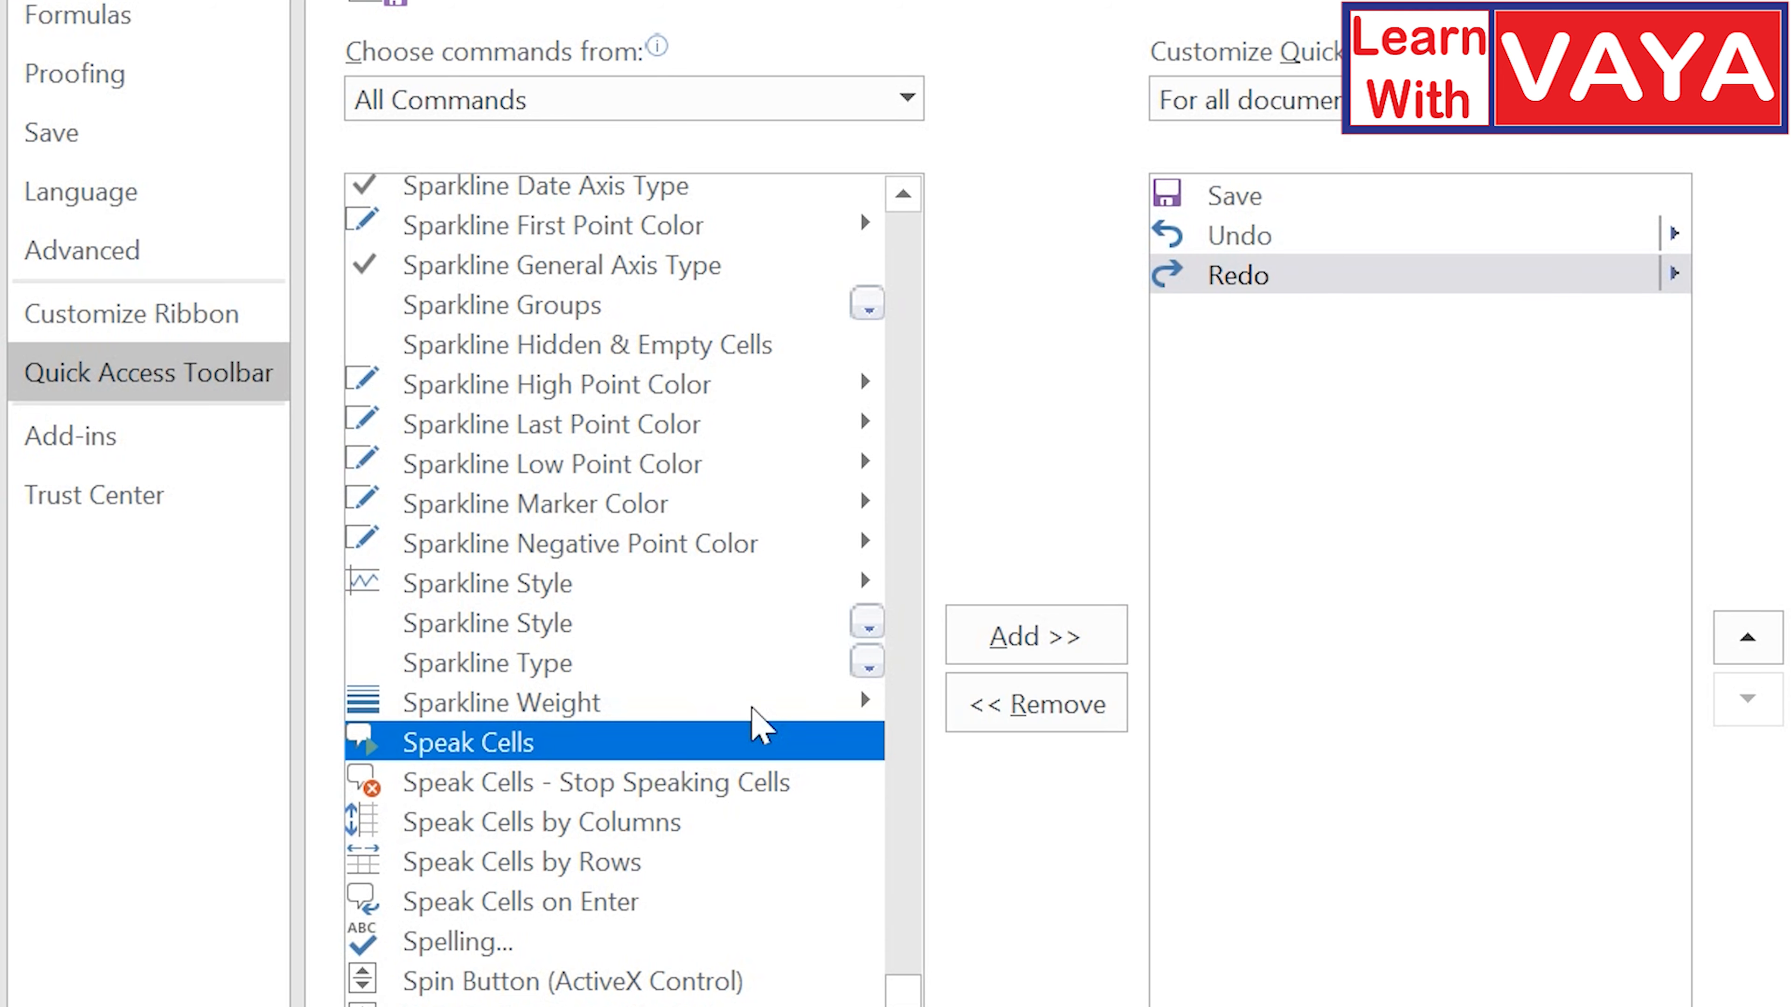
{"action": "left_click", "coordinate": [1019, 645]}
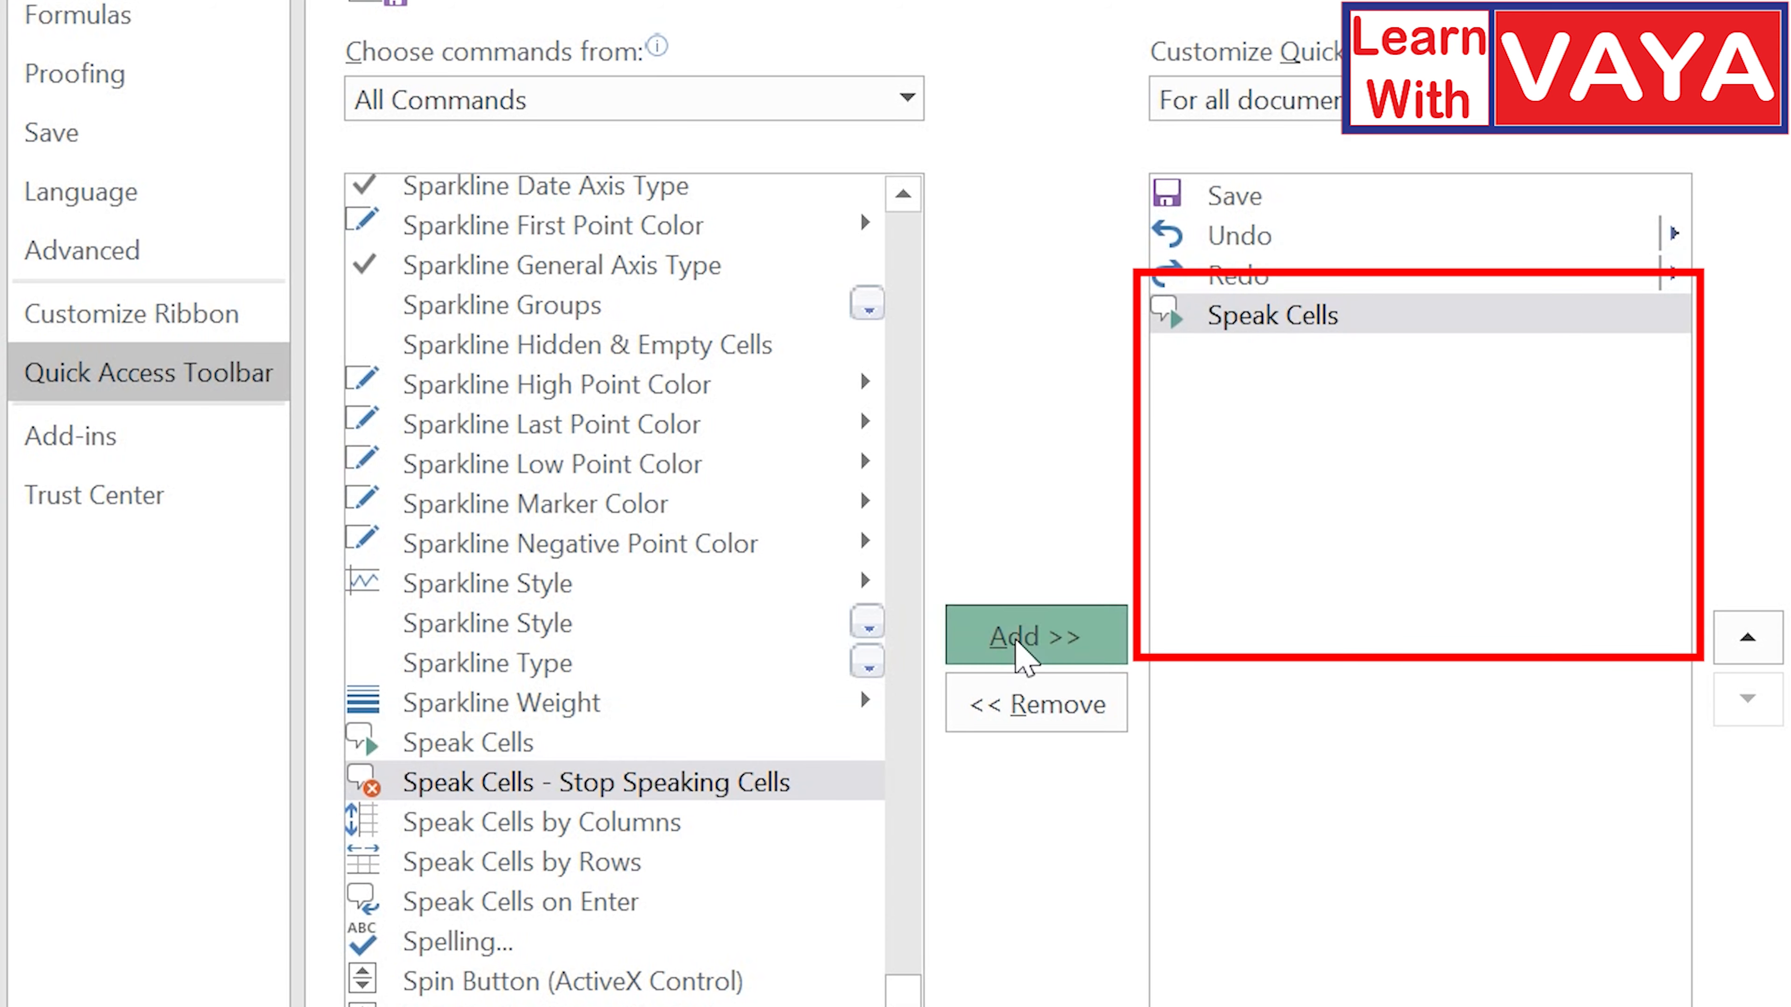
{"action": "left_click", "coordinate": [1019, 645]}
{"action": "left_click", "coordinate": [1019, 642]}
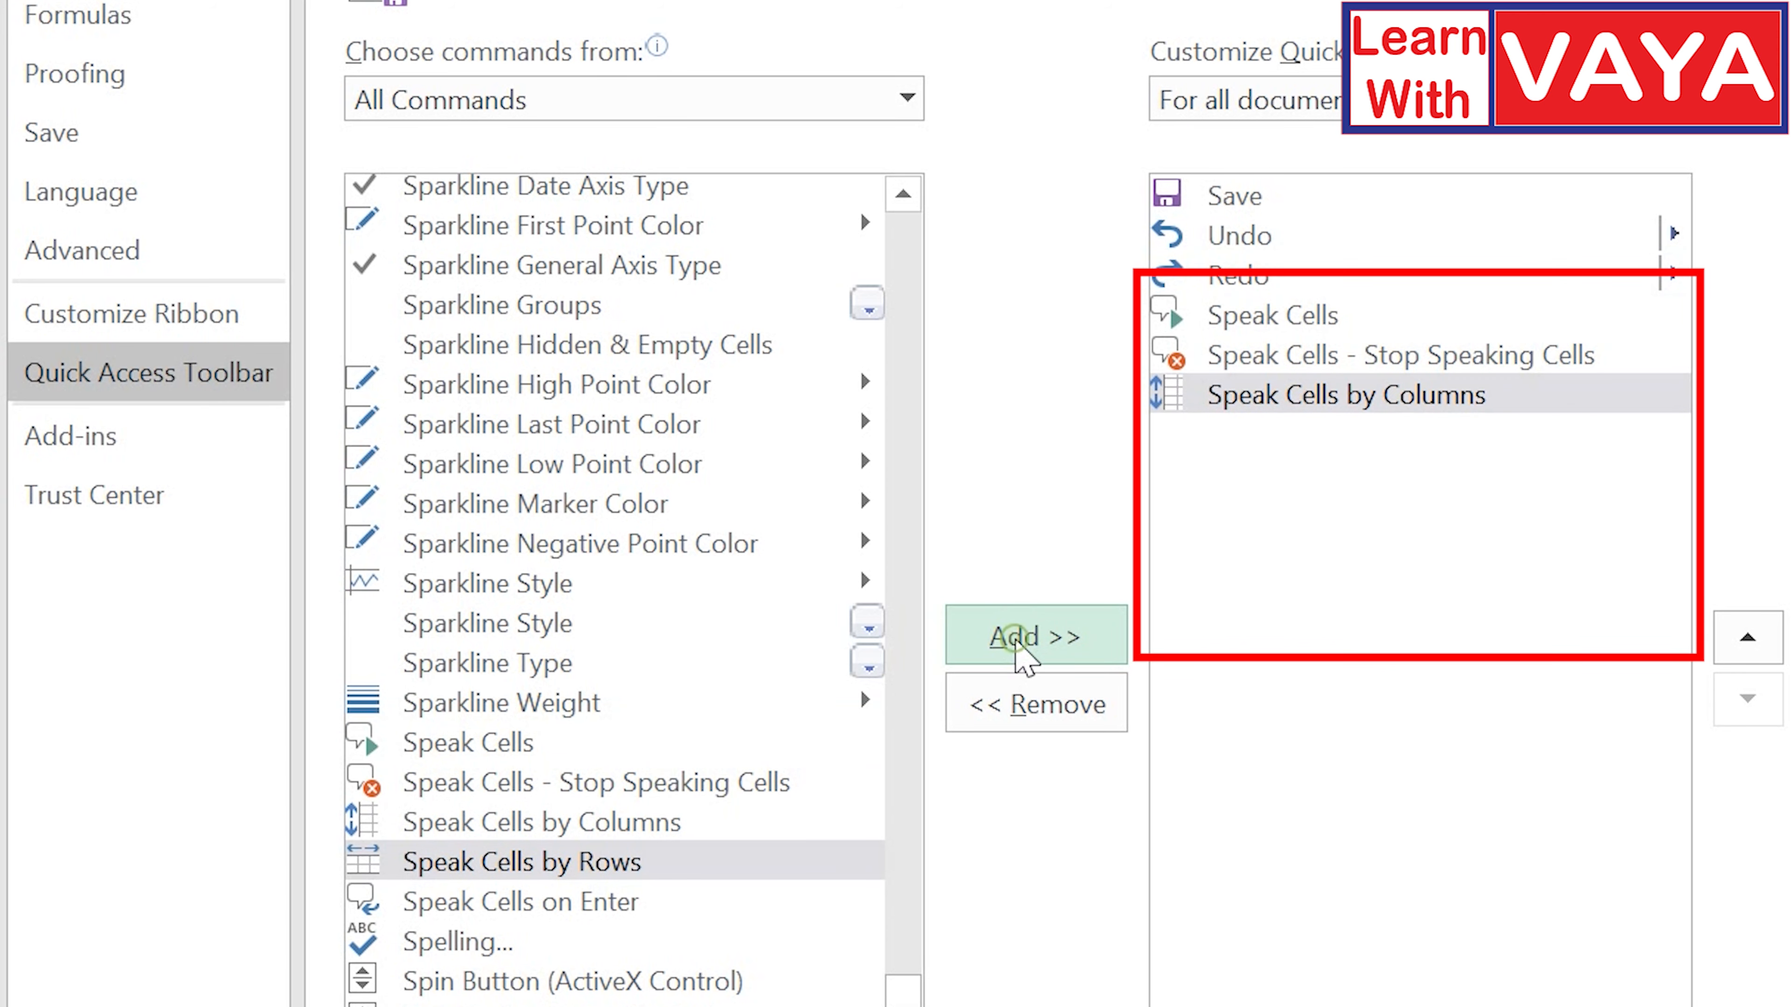
{"action": "left_click", "coordinate": [1019, 638]}
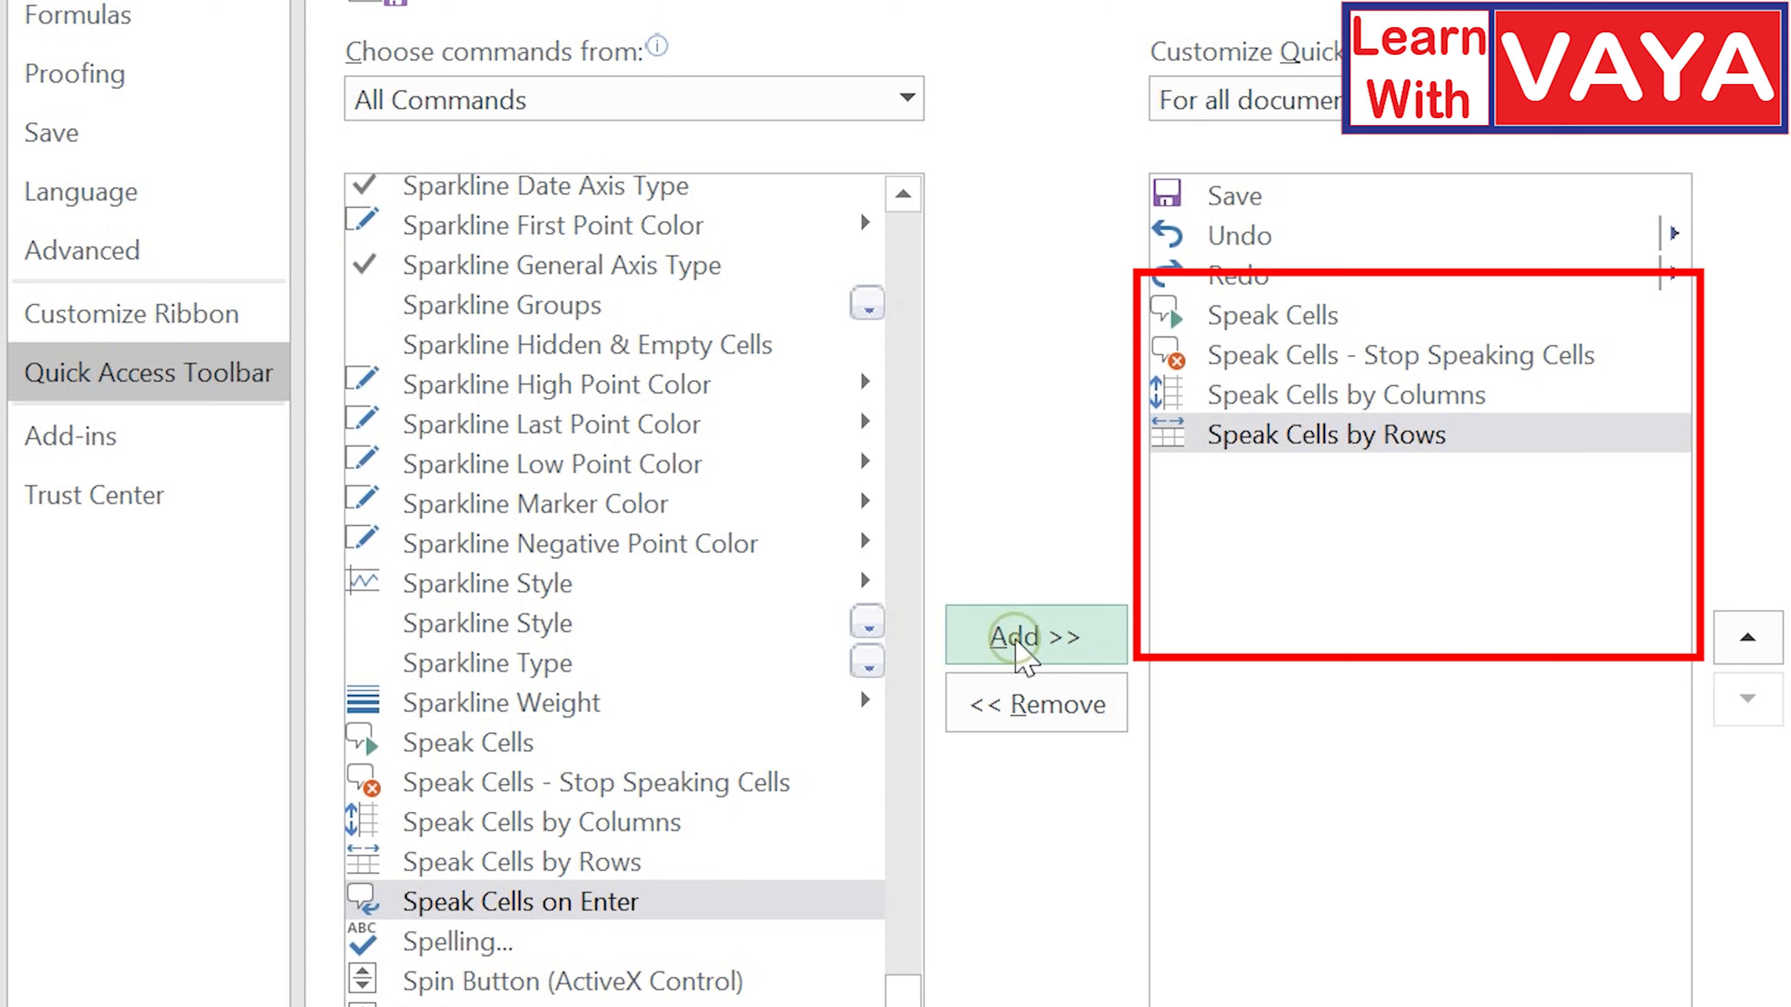
{"action": "left_click", "coordinate": [1019, 638]}
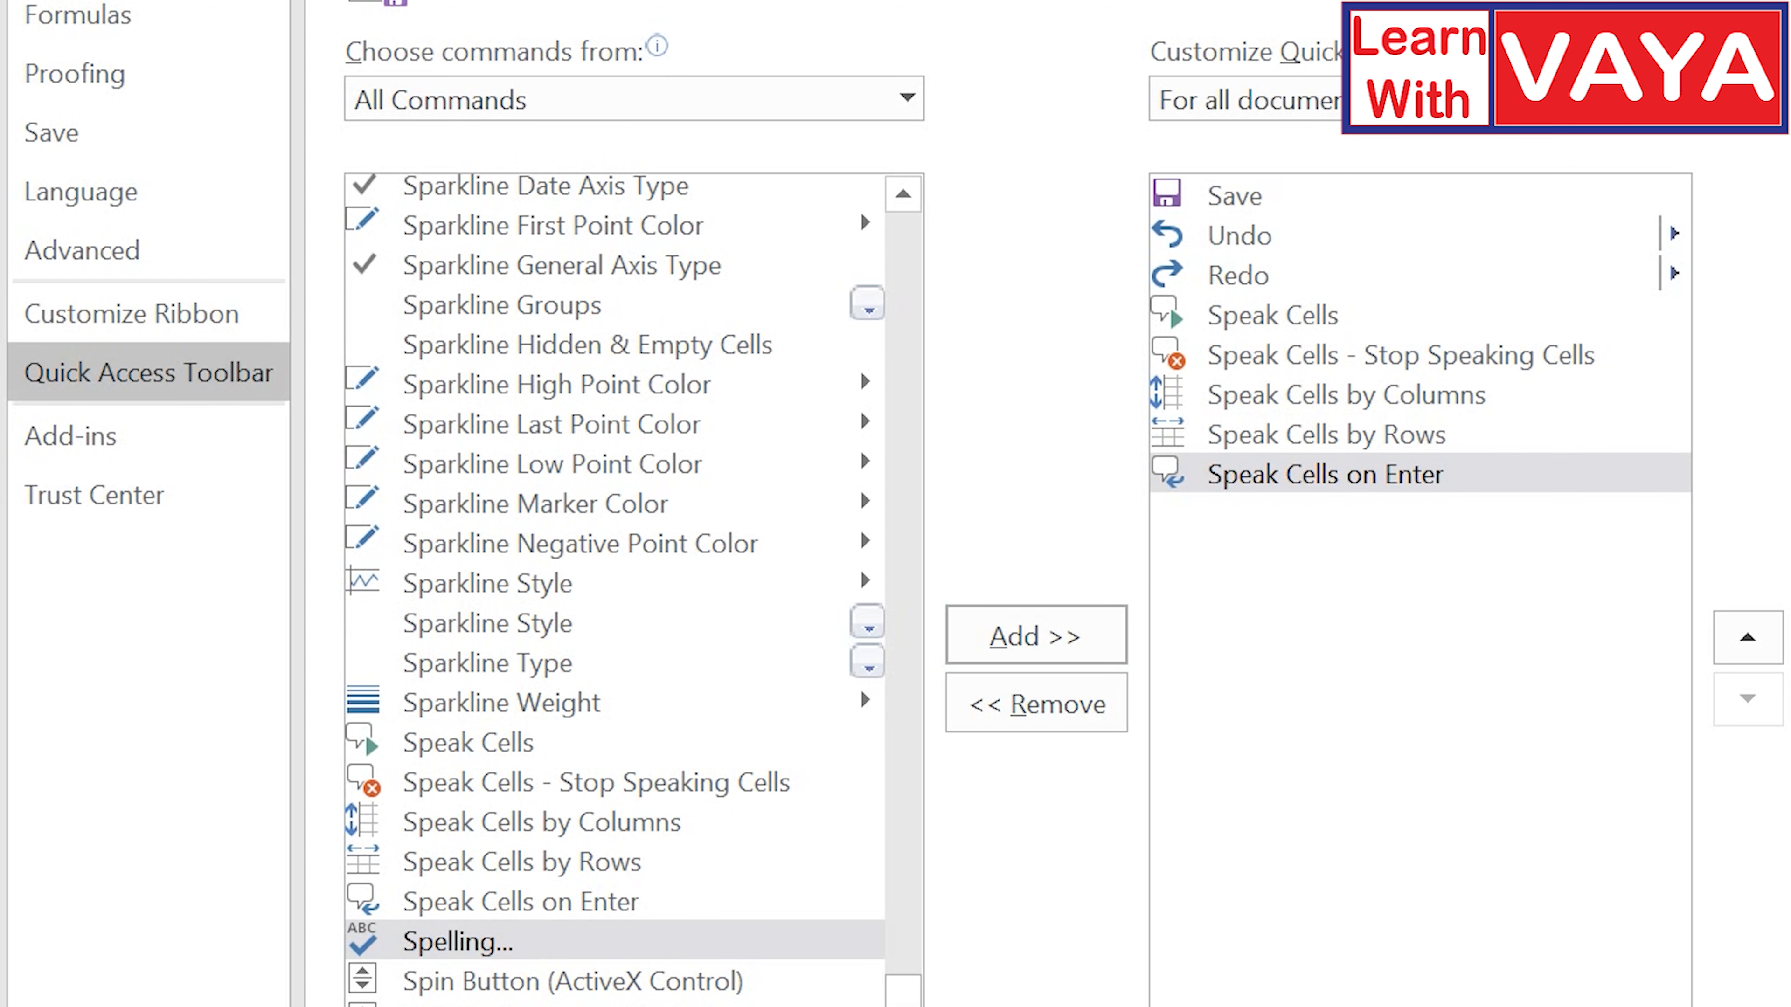
{"action": "left_click", "coordinate": [1595, 959]}
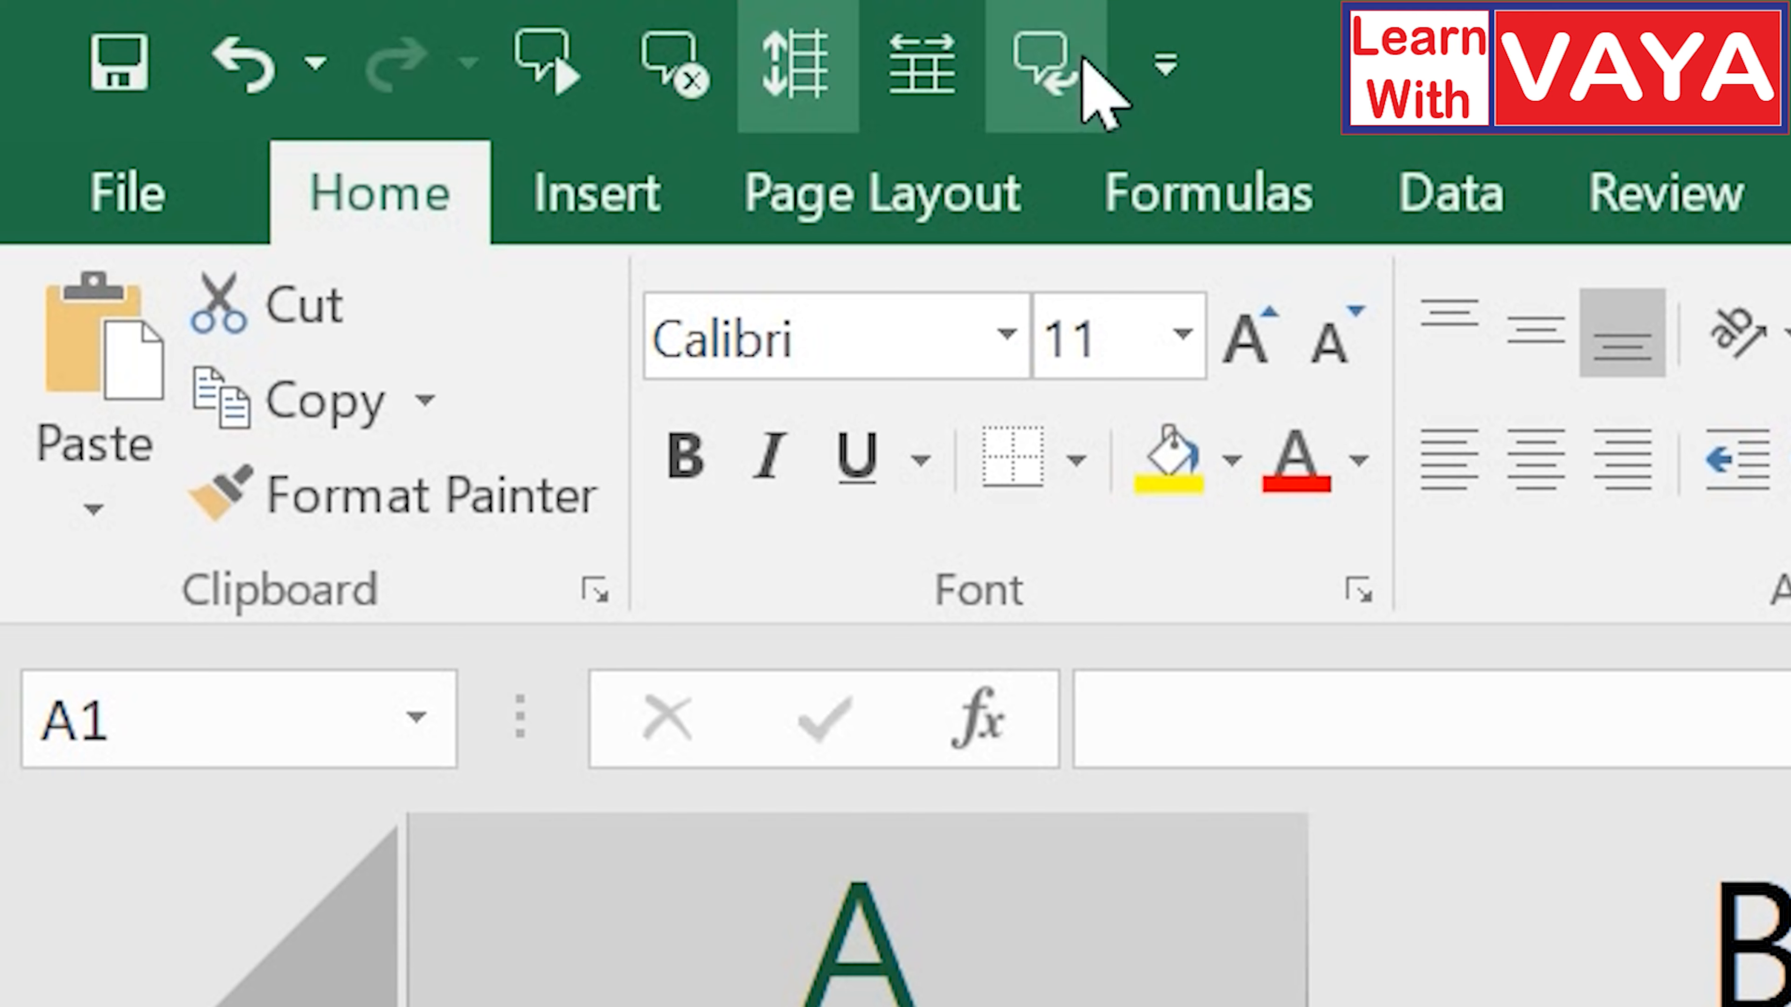
- Turn on Speak Cells on Enter and enter 5268, 64.59 and 14january2005 in A1 to A3
{"action": "left_click", "coordinate": [1082, 56]}
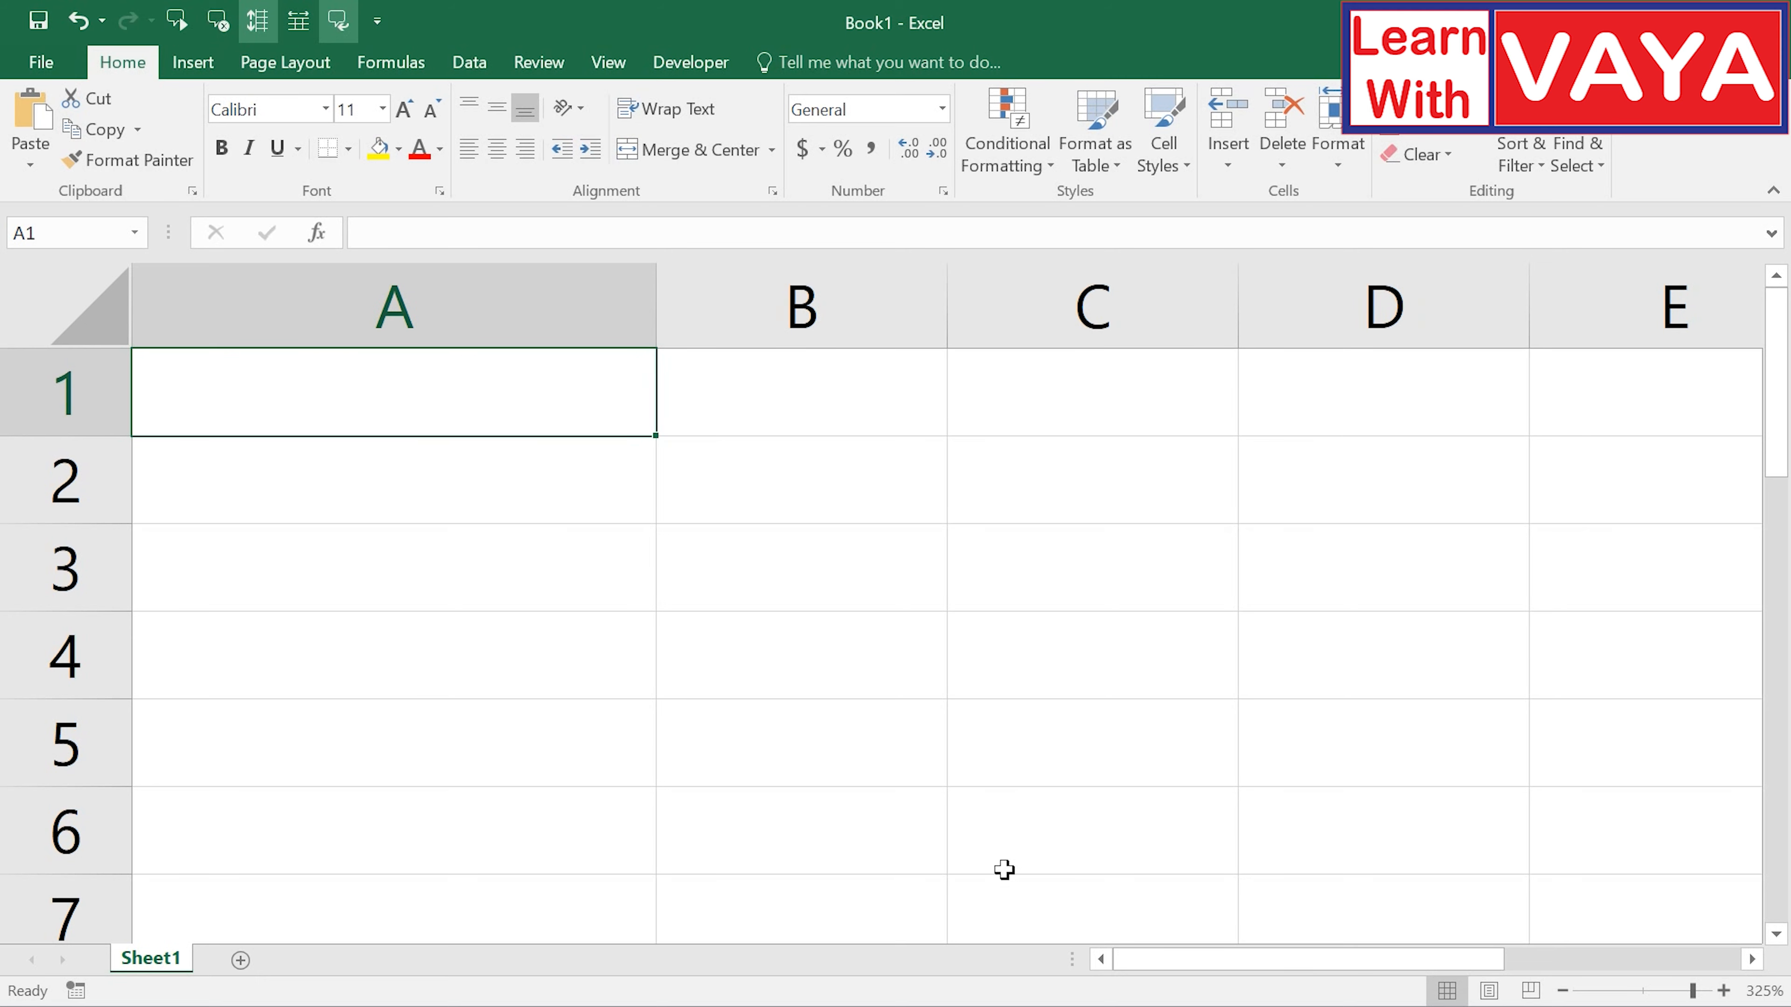
{"action": "type", "text": "5"}
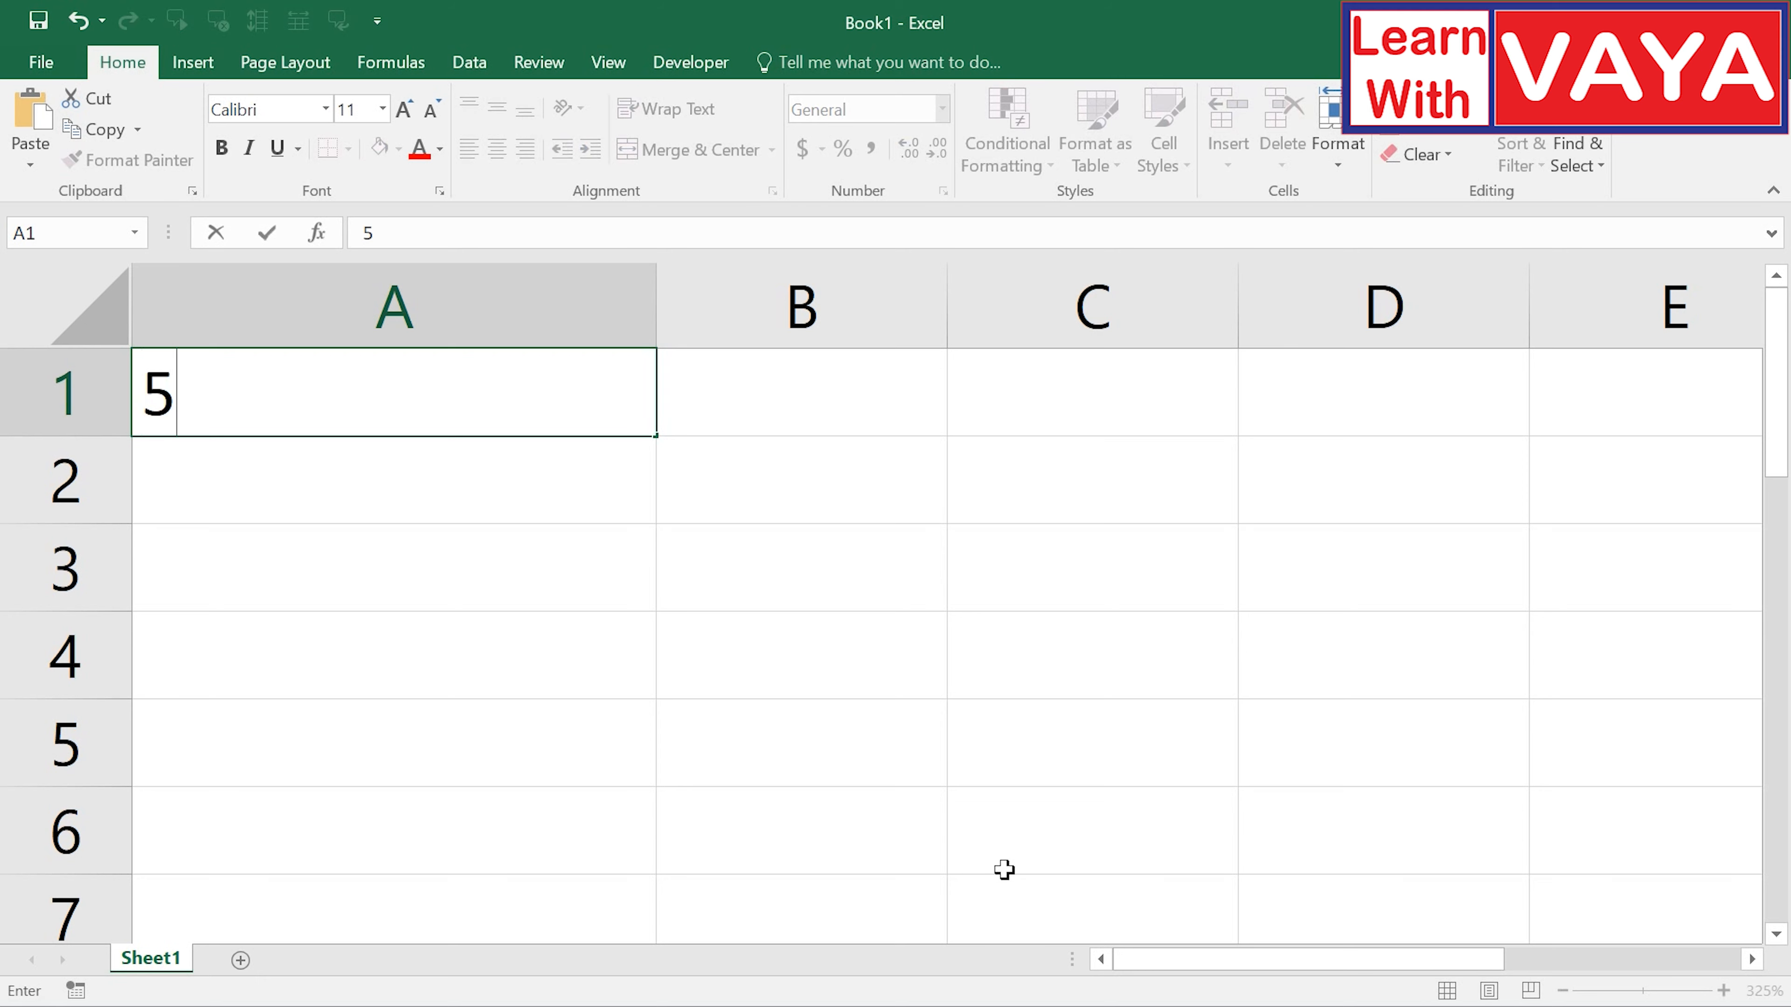
{"action": "type", "text": "268"}
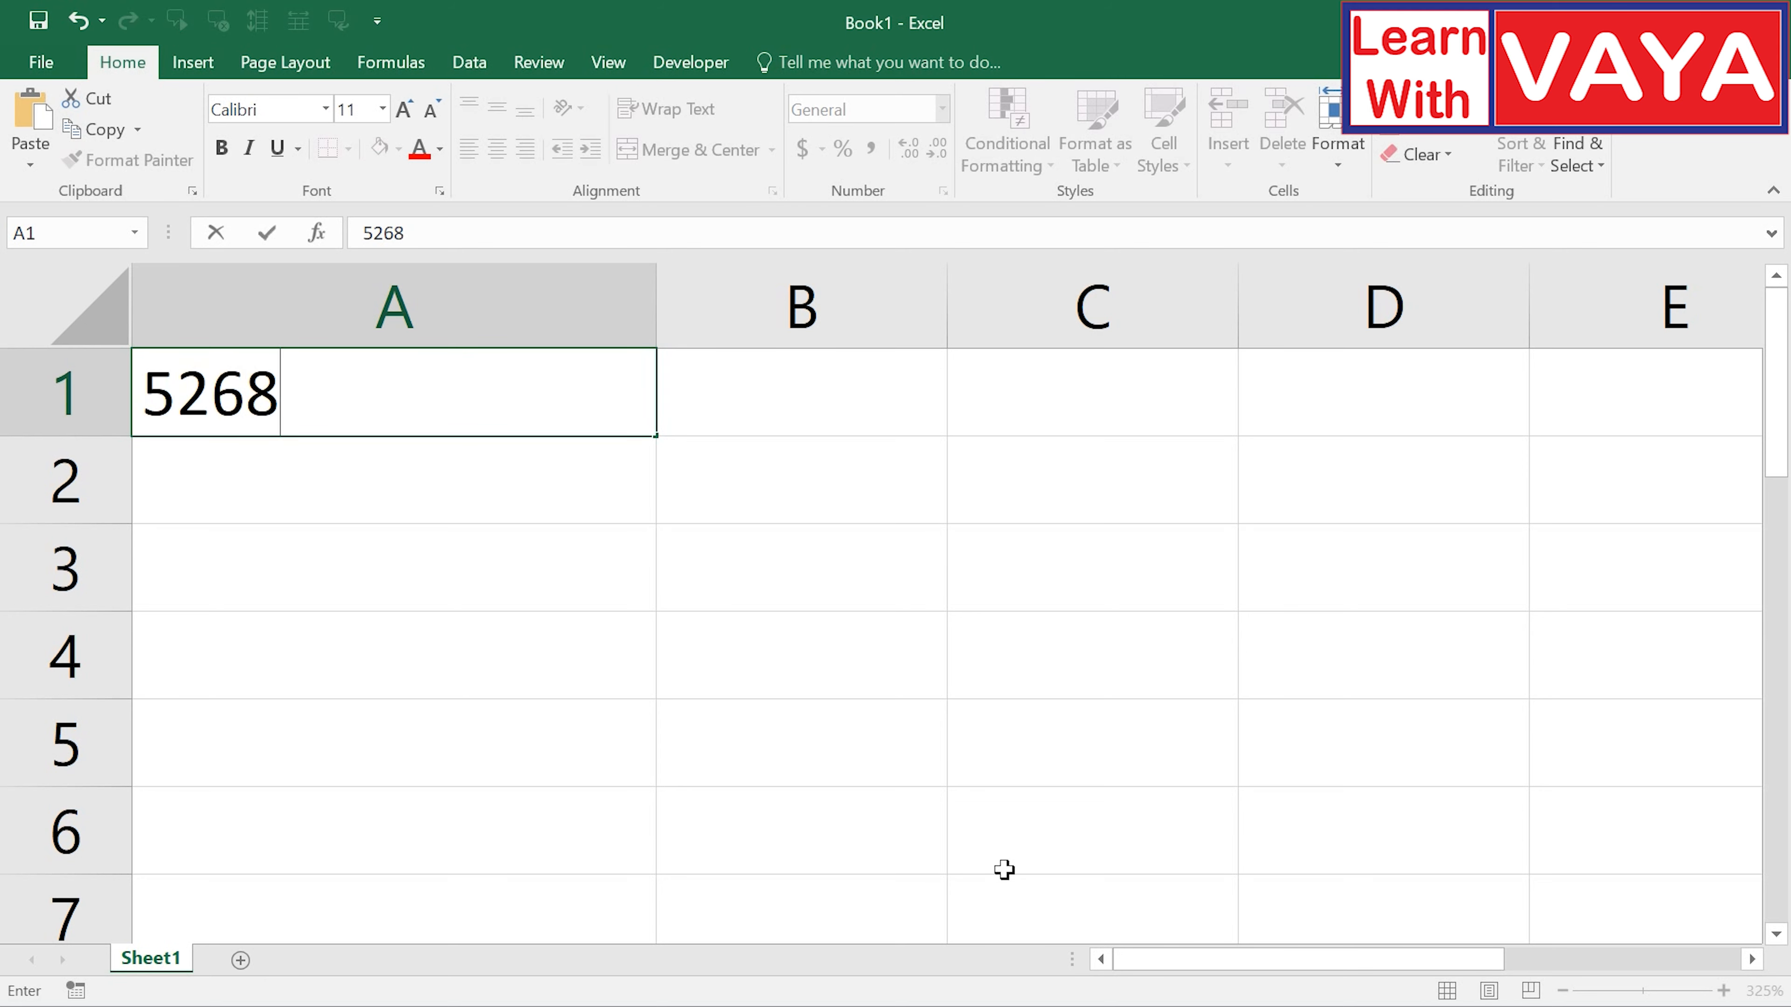
{"action": "key", "text": "Return"}
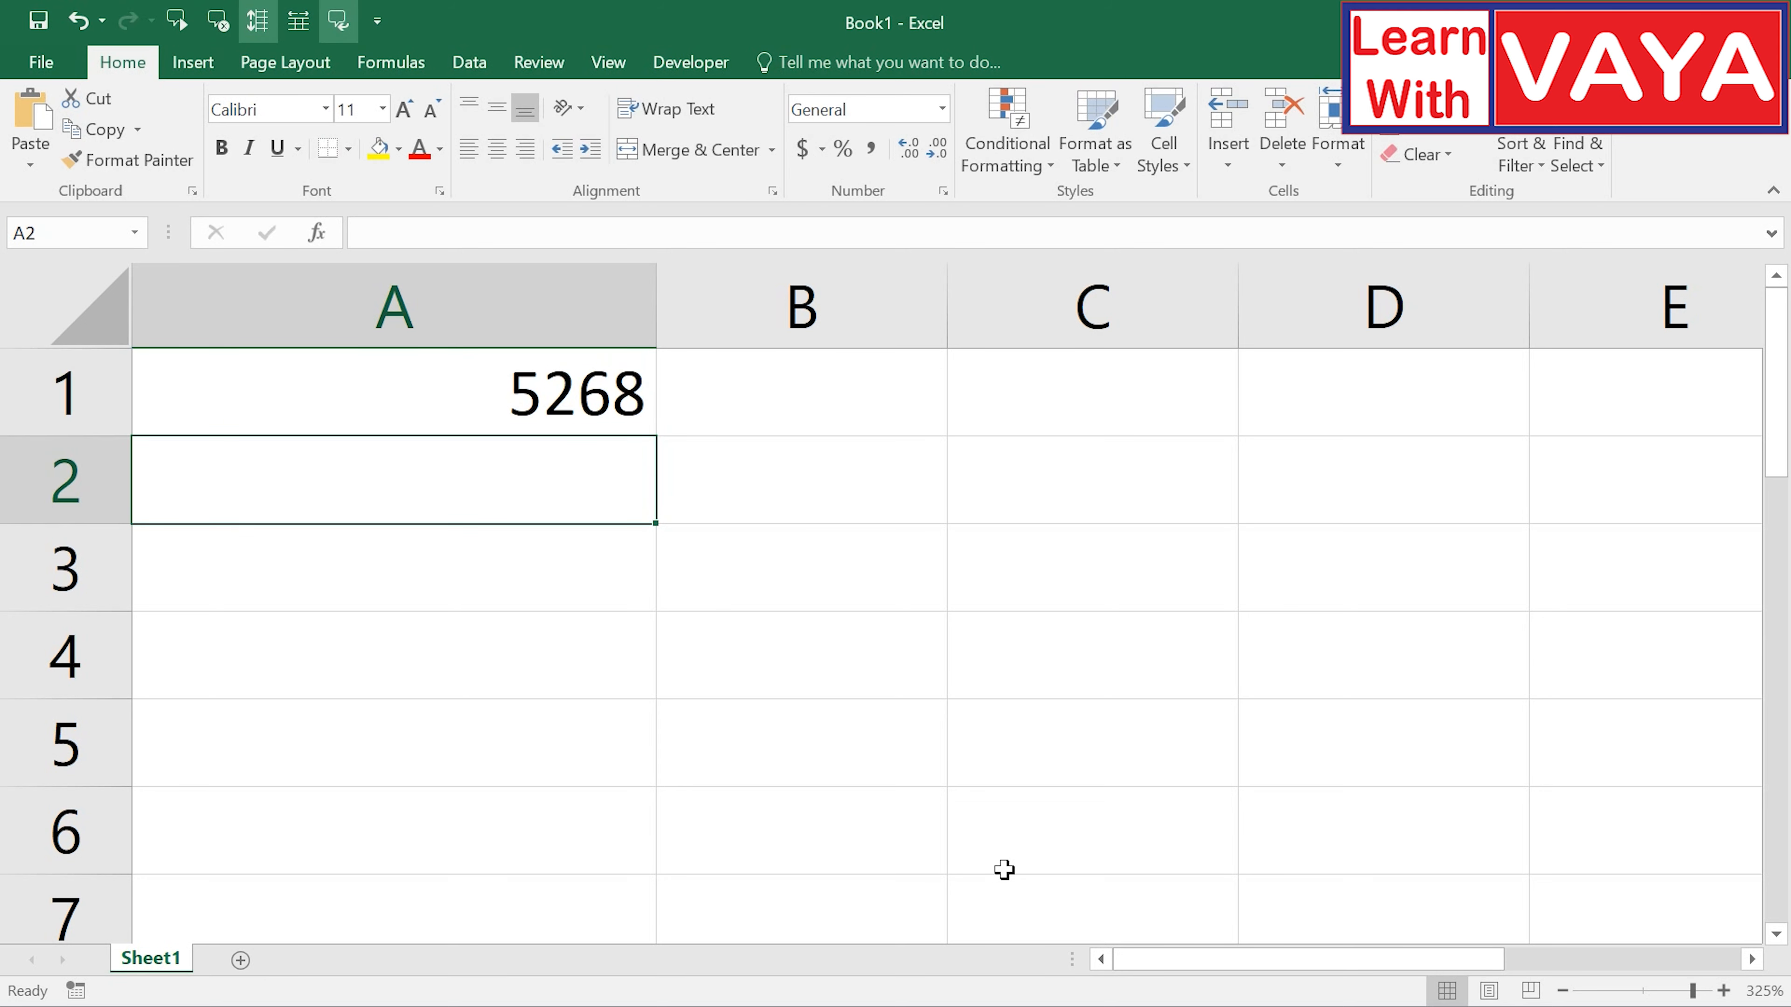
{"action": "type", "text": "64.59"}
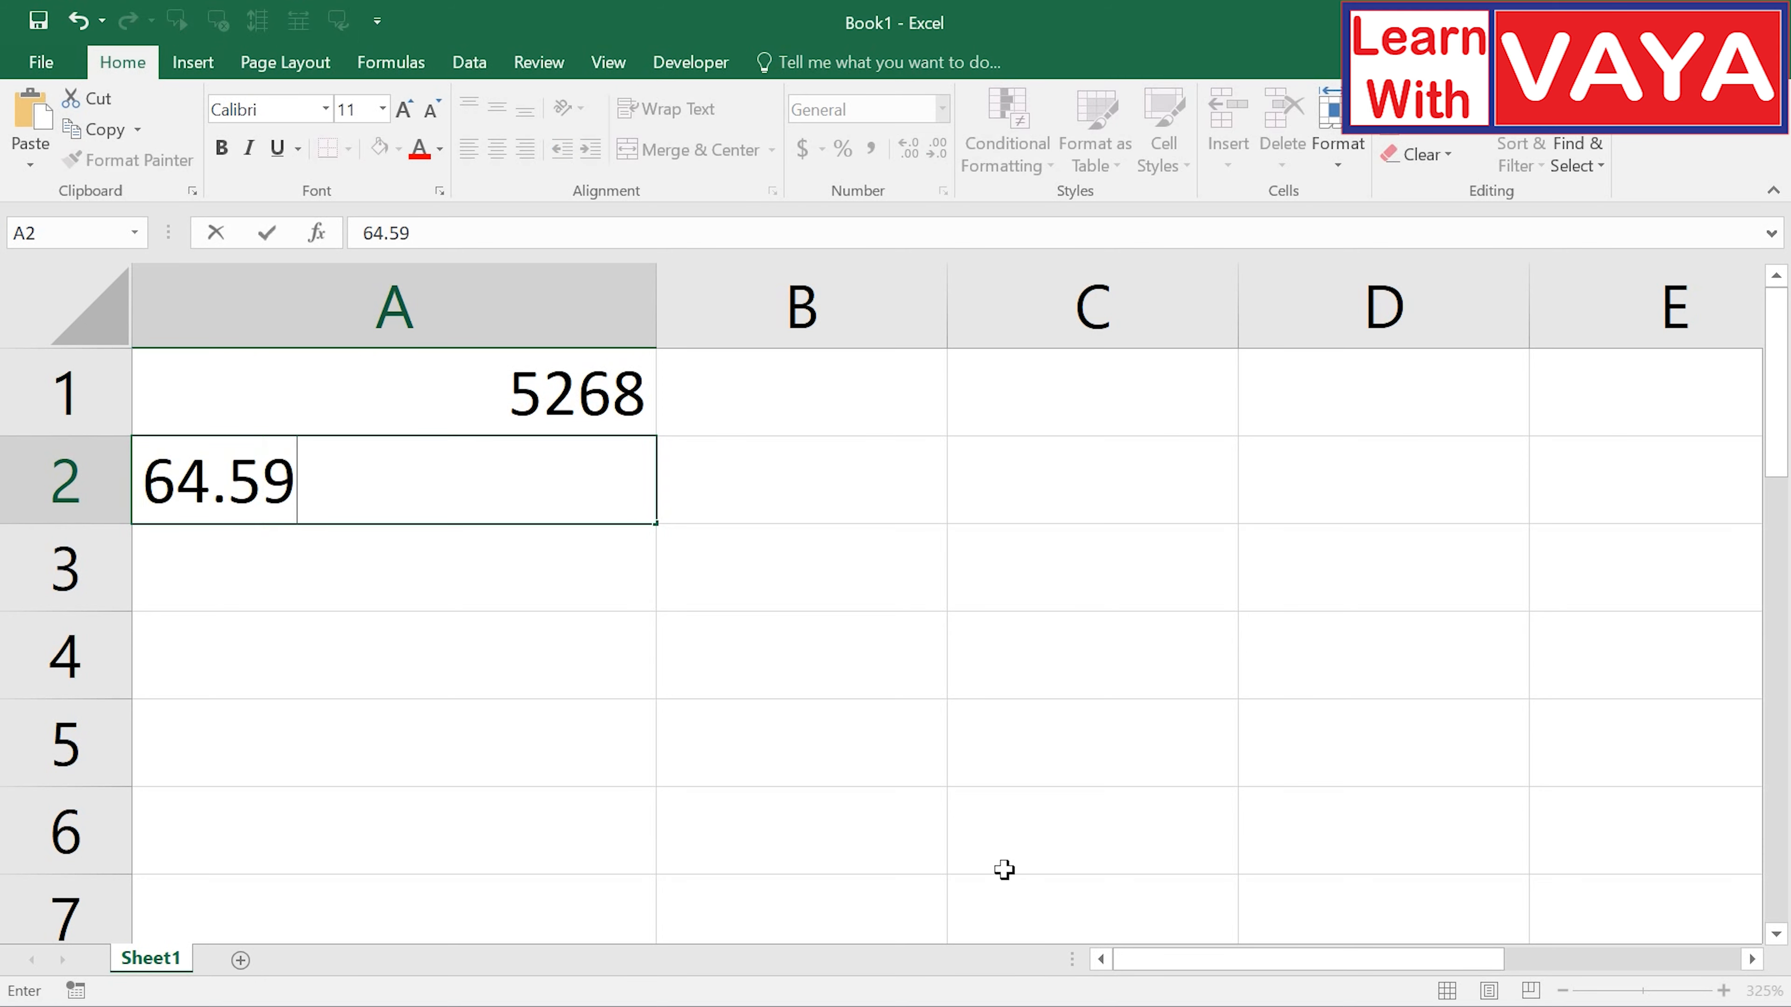
{"action": "key", "text": "Return"}
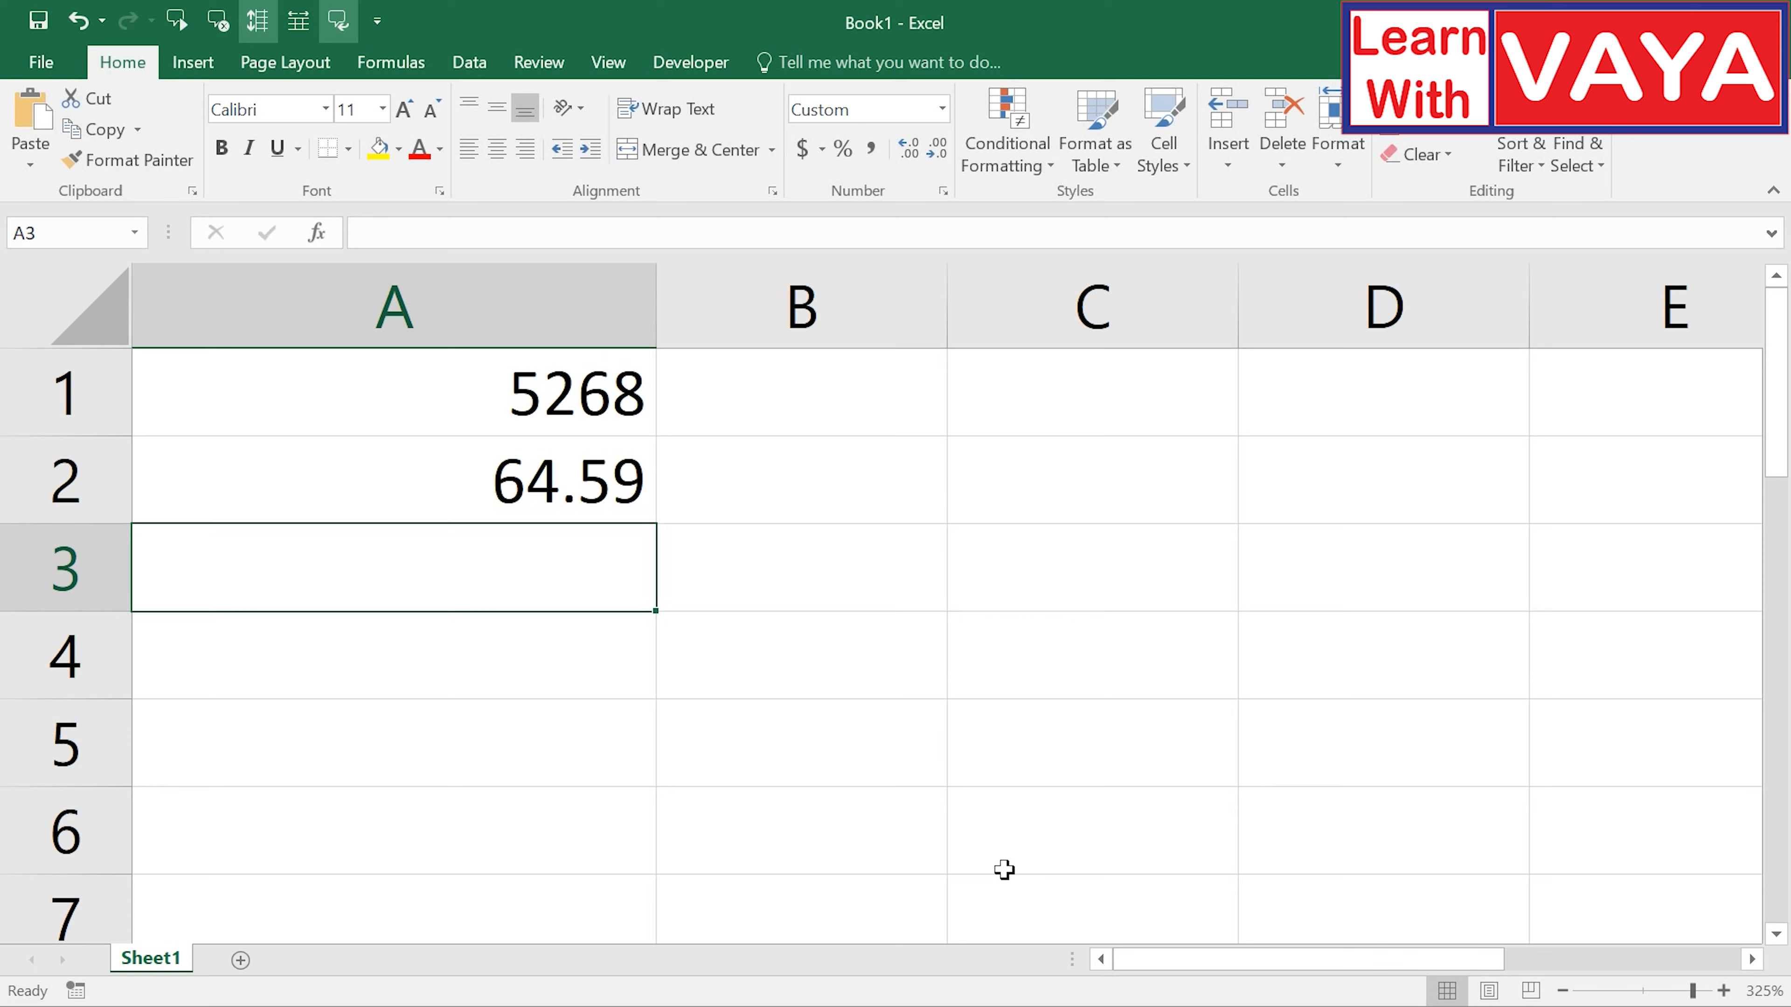
{"action": "type", "text": "14jan"}
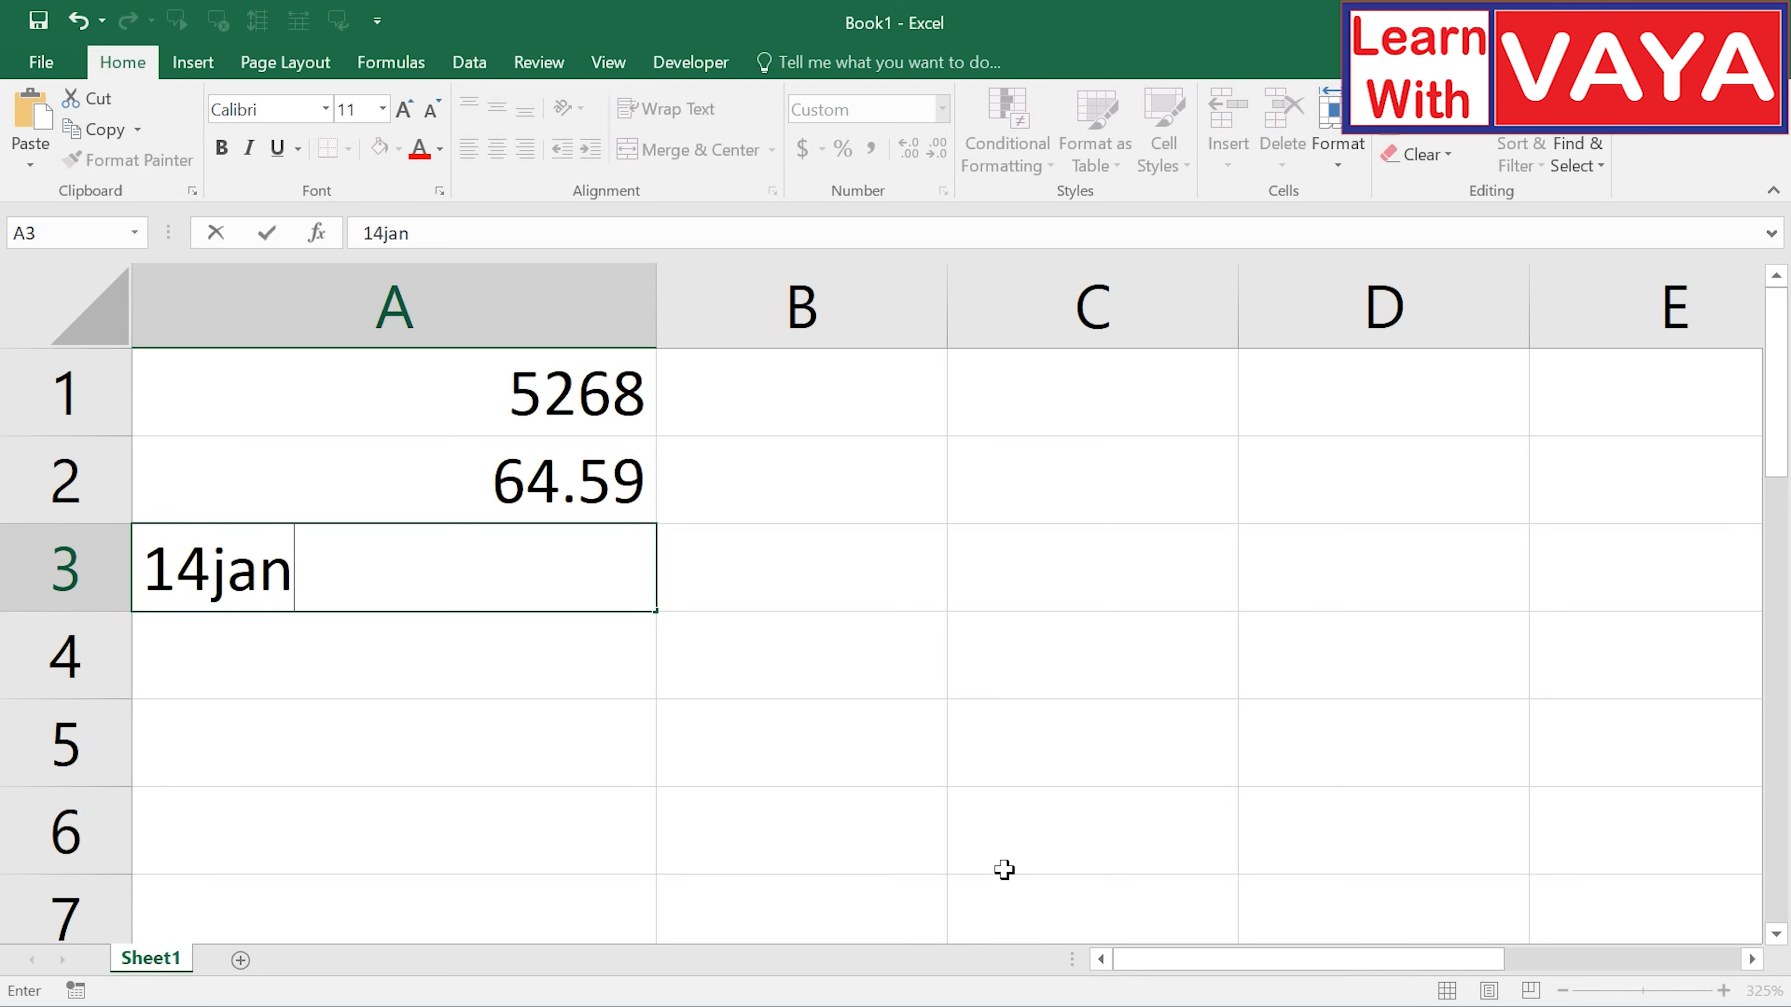
{"action": "type", "text": "uary2005"}
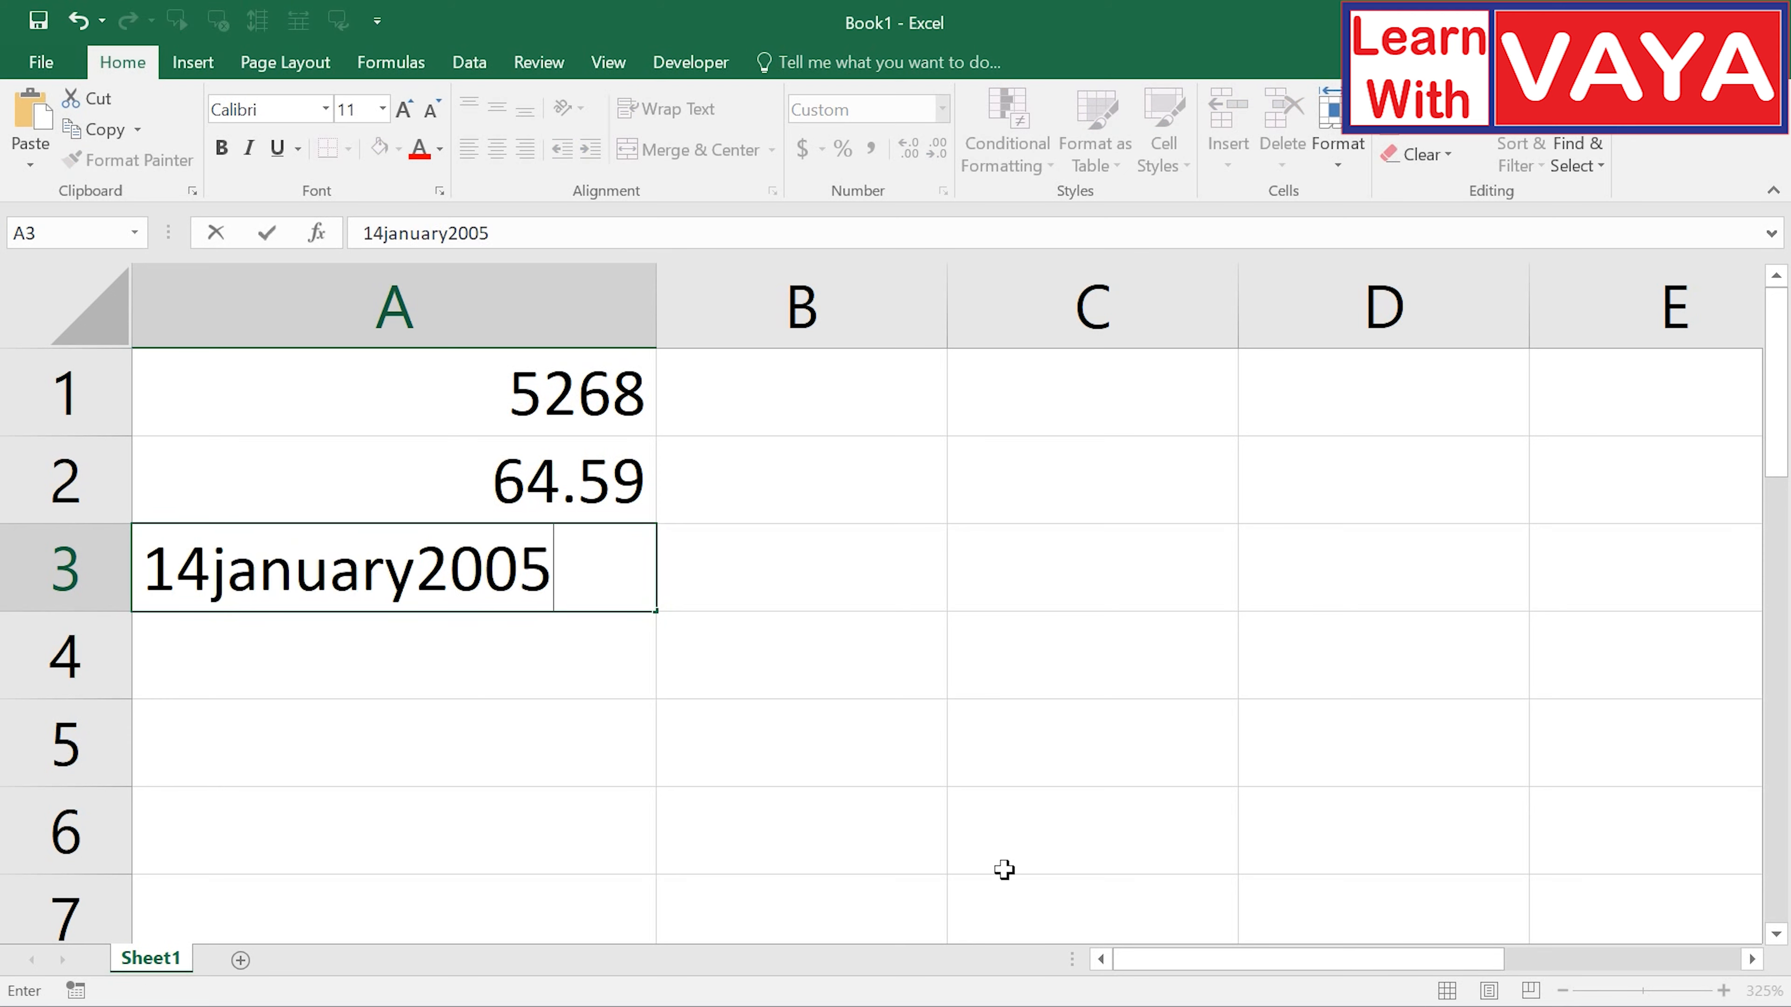
{"action": "key", "text": "Return"}
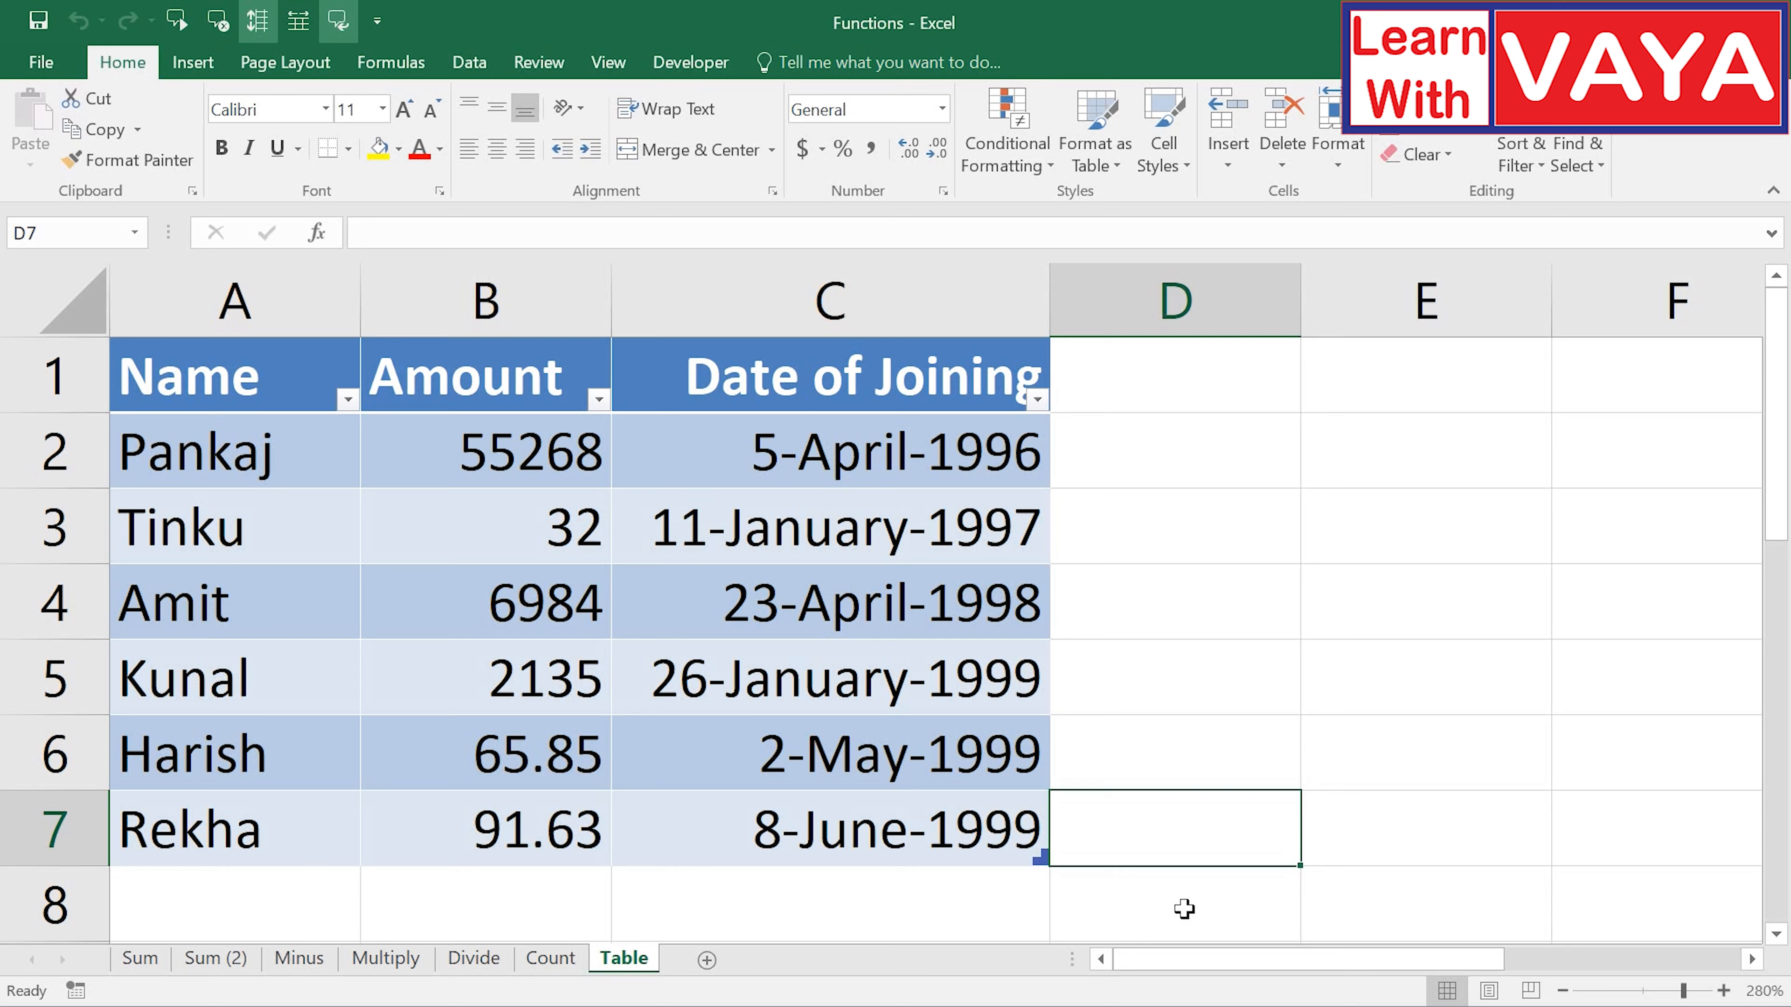
- In the Functions workbook's Table sheet, move down through cells in the Amount, Name and Date of Joining columns
{"action": "left_click", "coordinate": [510, 471]}
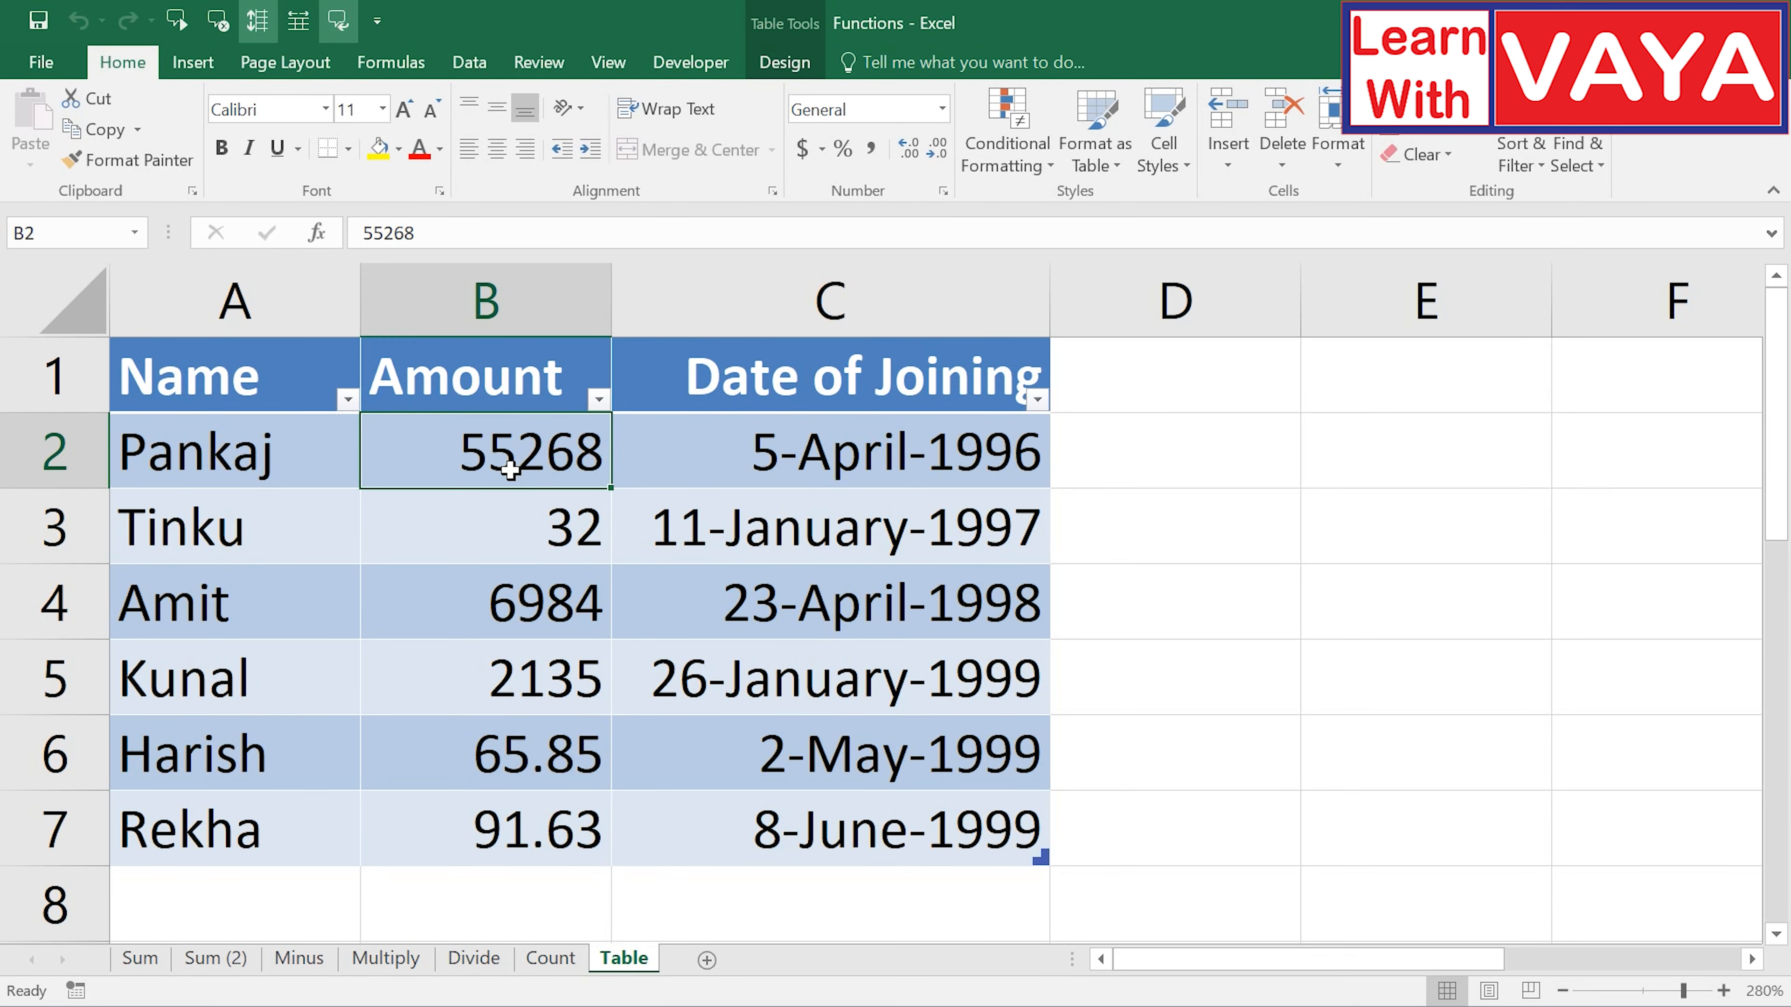
{"action": "key", "text": "Down"}
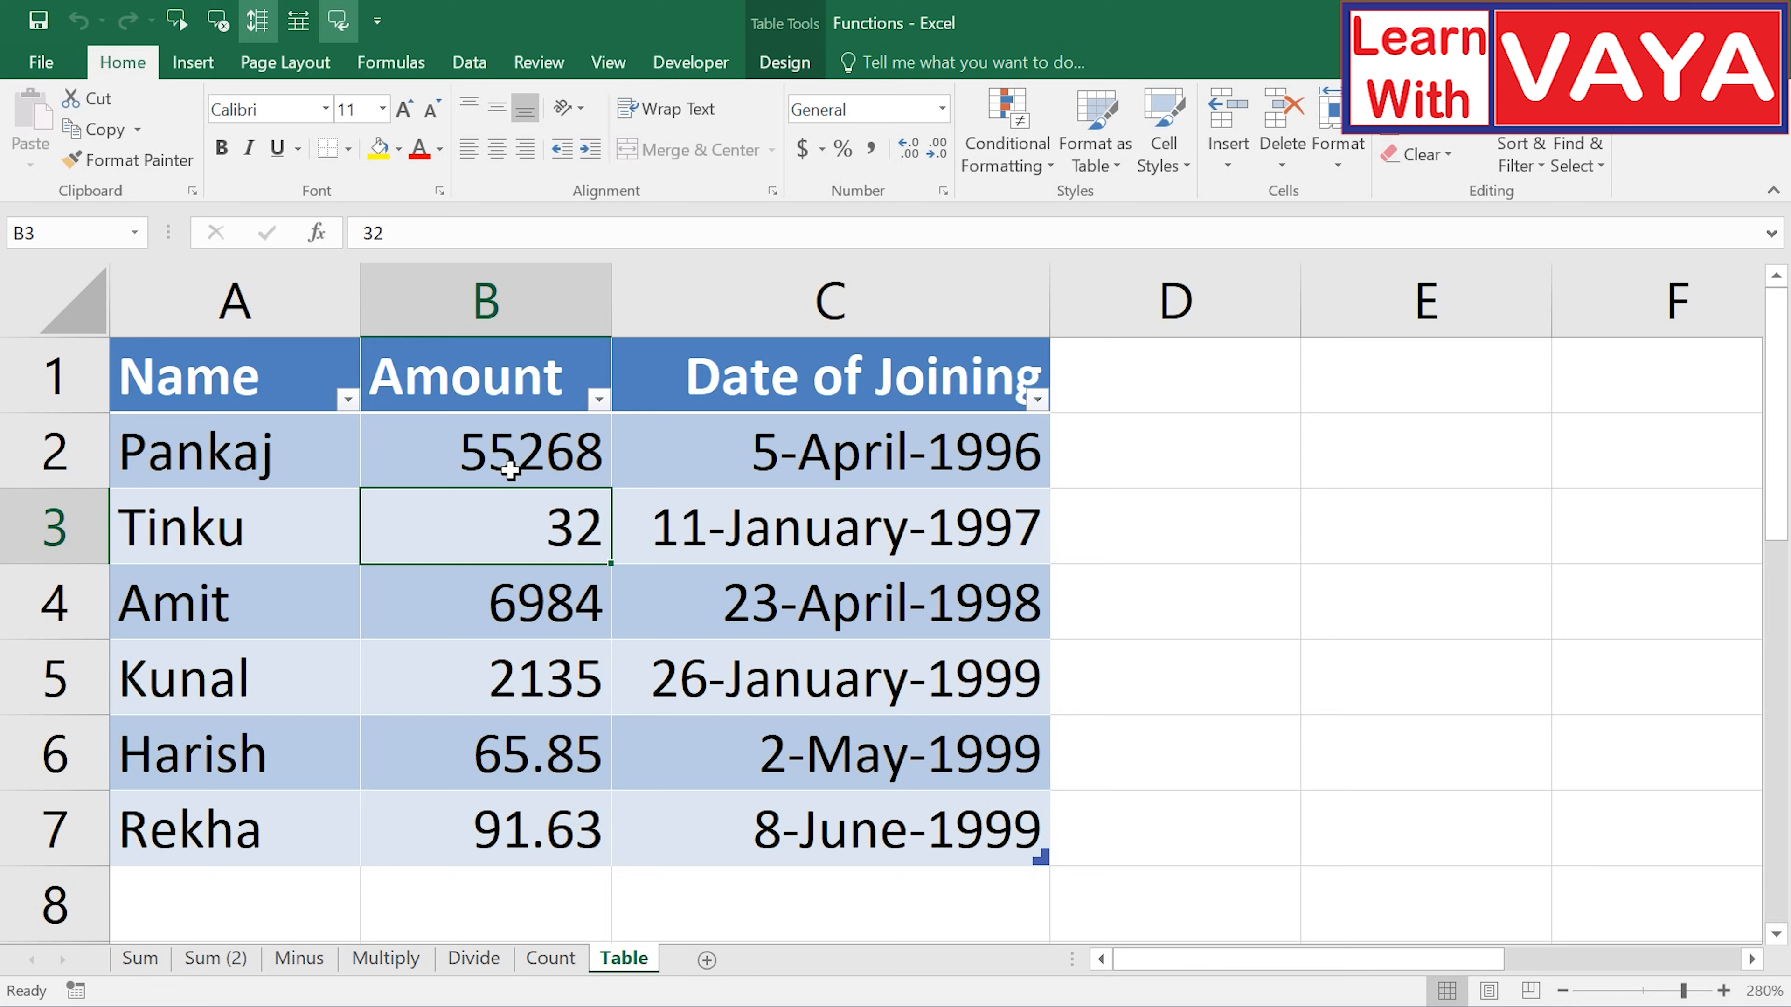
{"action": "key", "text": "Down"}
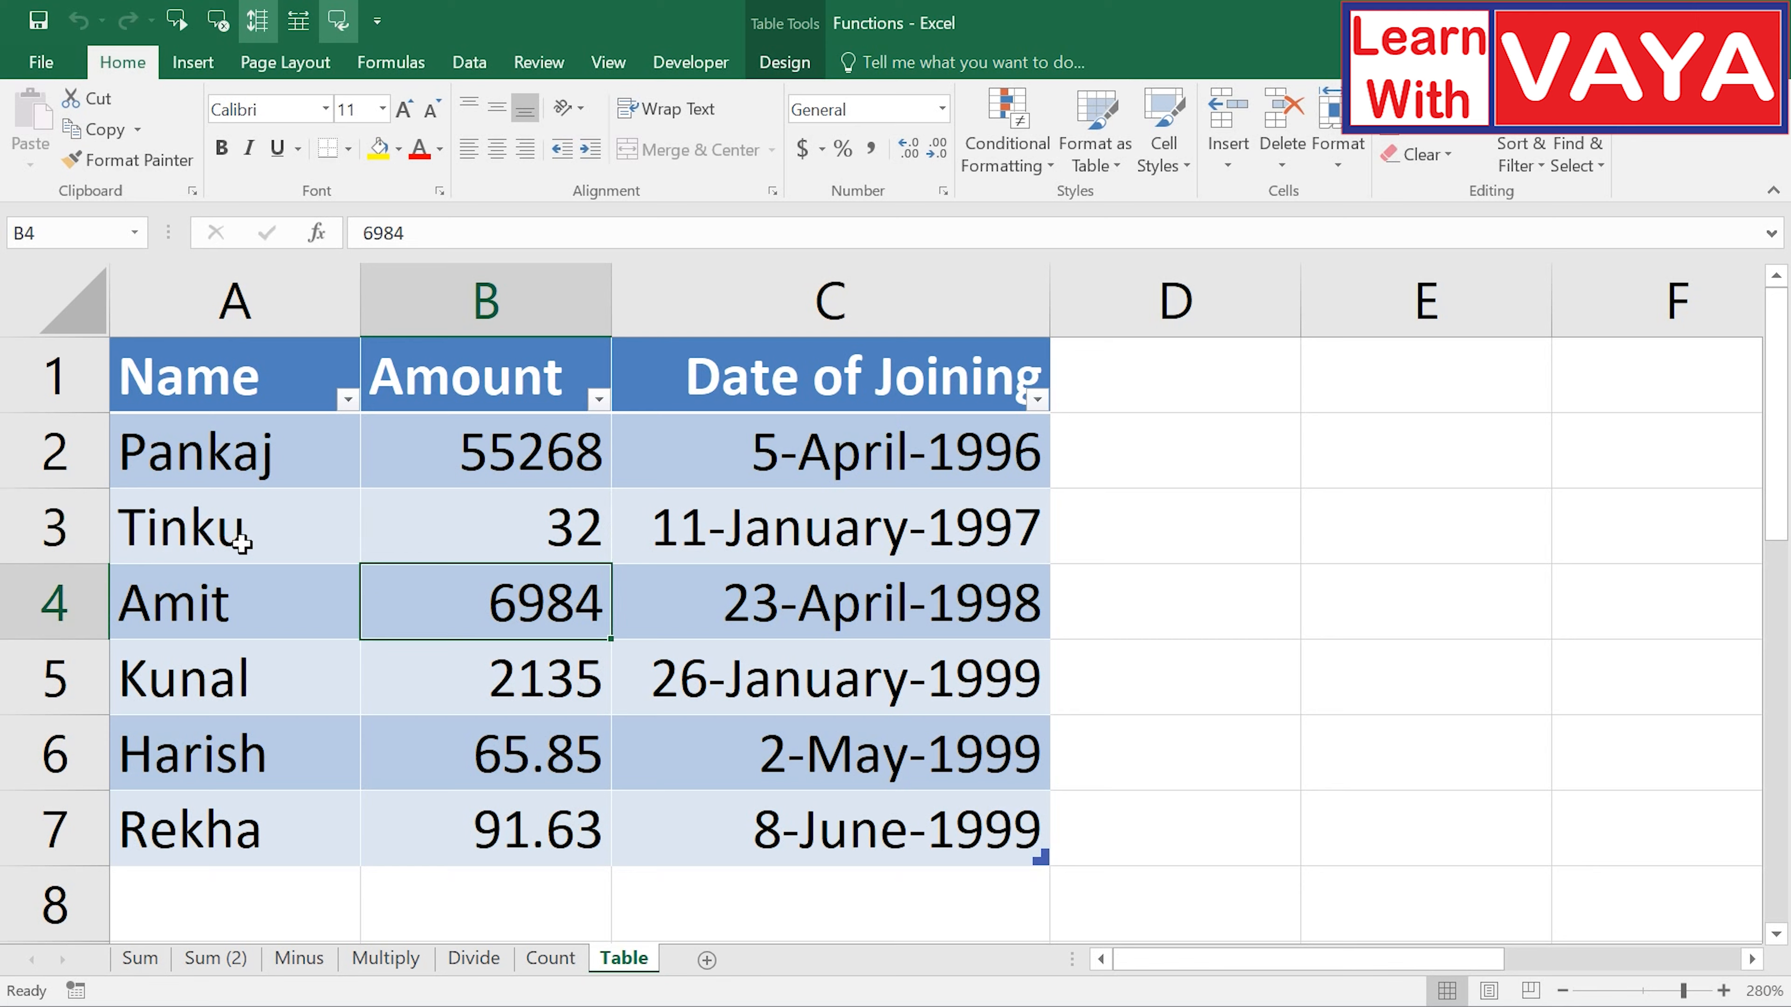
{"action": "left_click", "coordinate": [211, 471]}
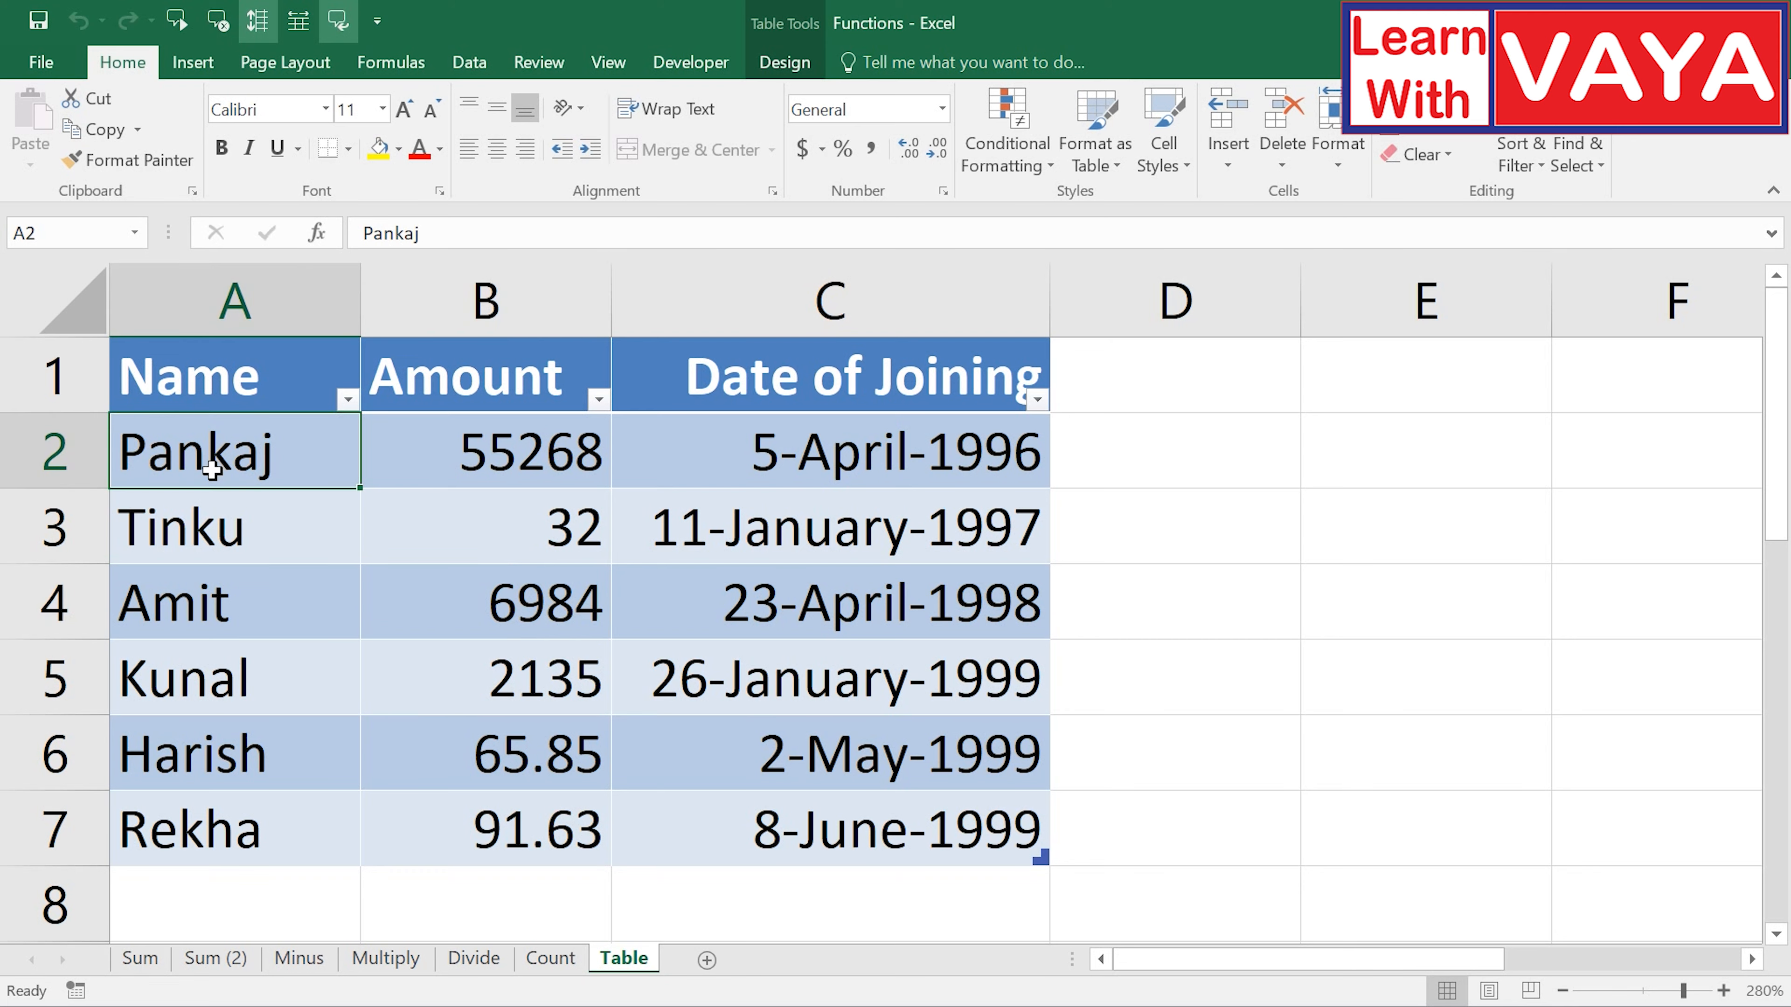
{"action": "key", "text": "Down"}
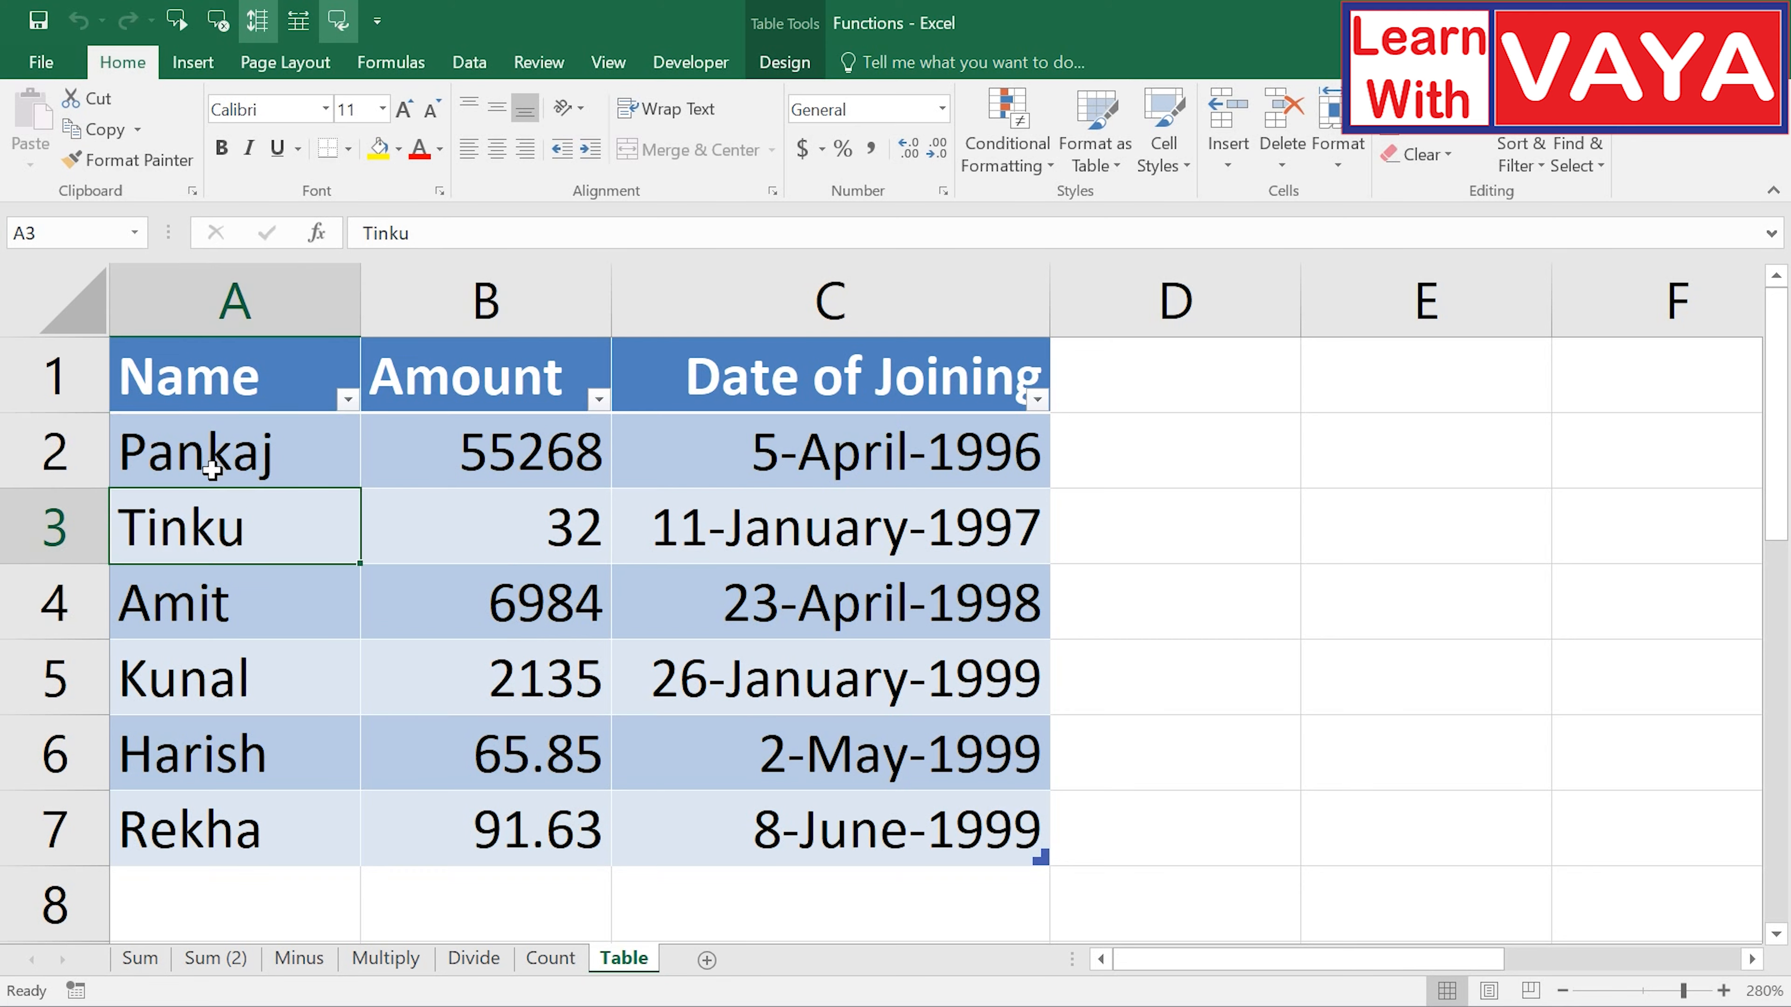
{"action": "left_click", "coordinate": [831, 608]}
{"action": "key", "text": "Down"}
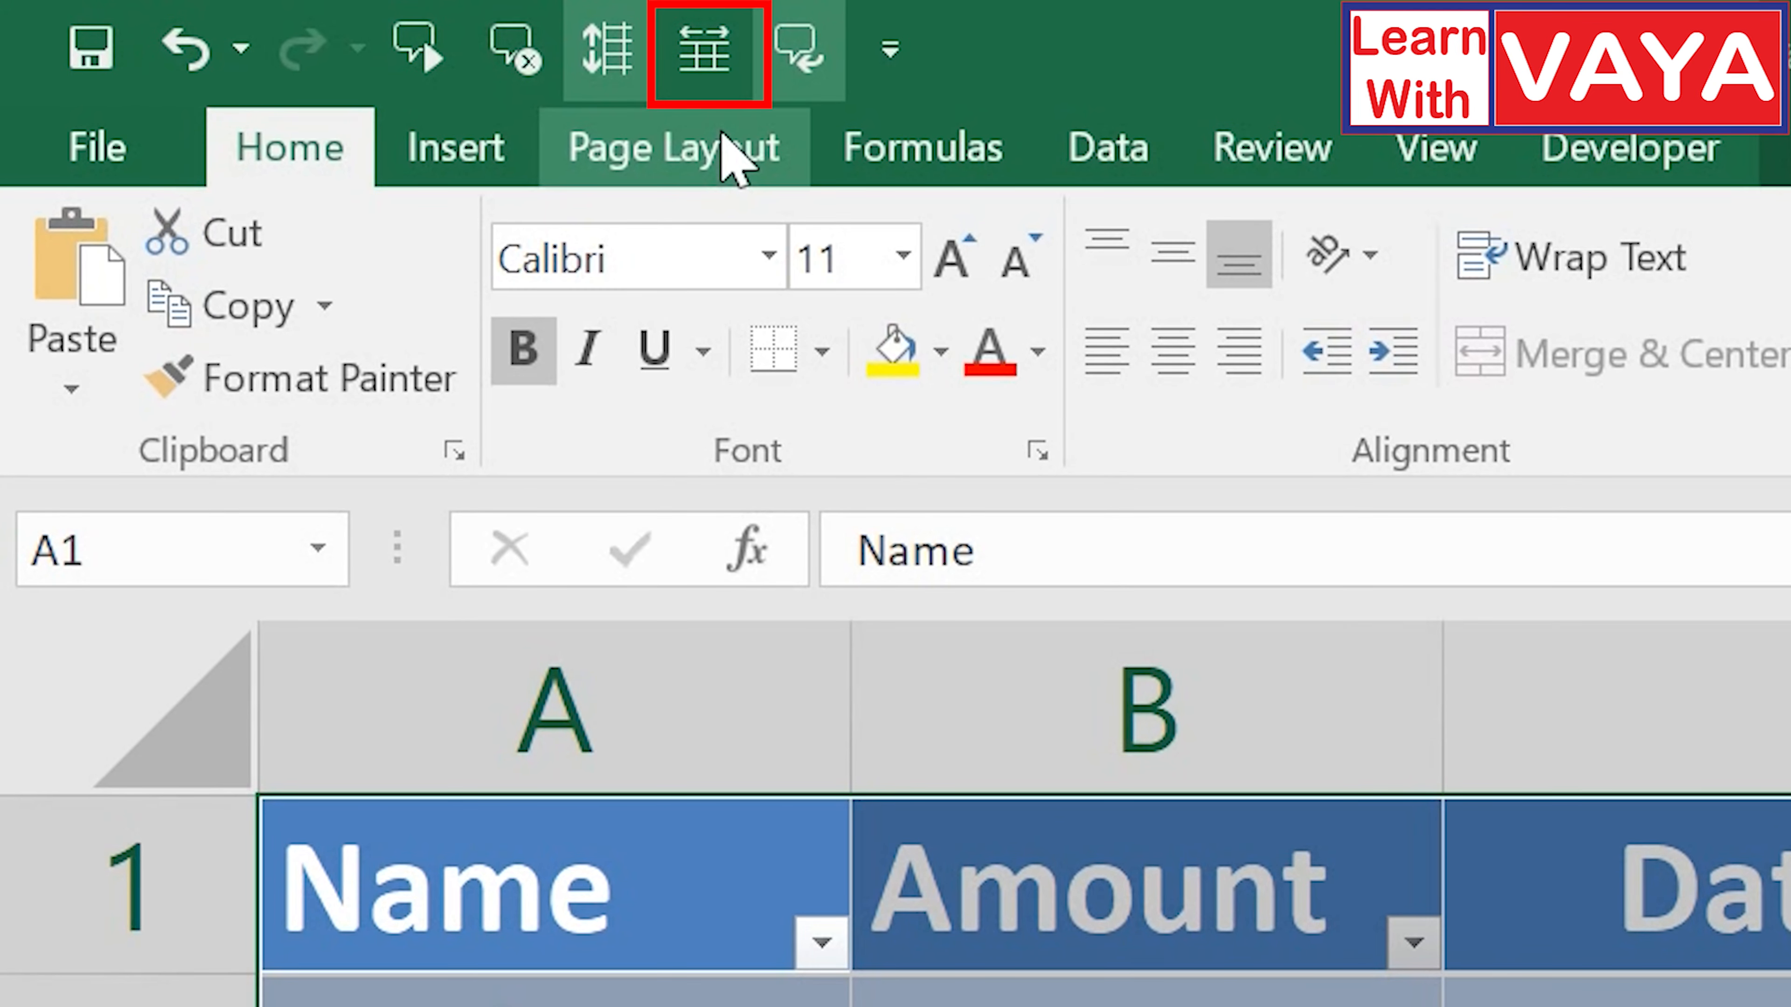
- Set the reading order to Speak Cells by Rows, have the range A1:C7 read aloud, and stop the speech
{"action": "left_click", "coordinate": [726, 71]}
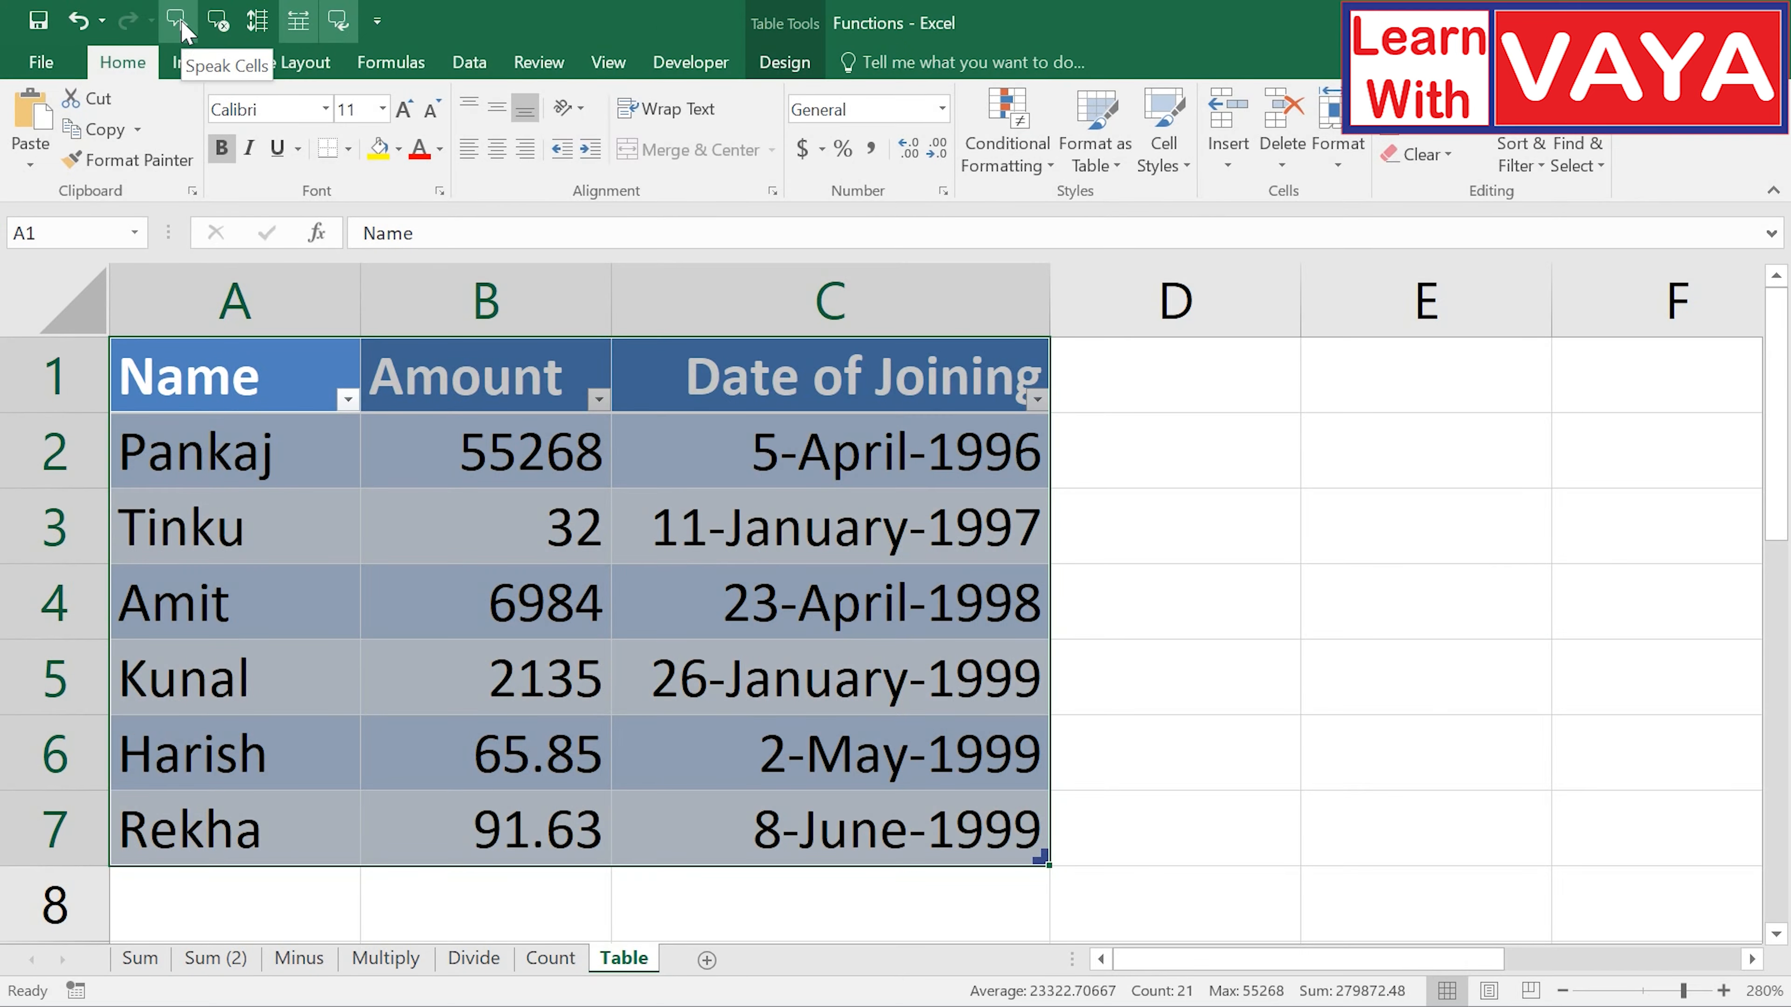
{"action": "left_click", "coordinate": [339, 39]}
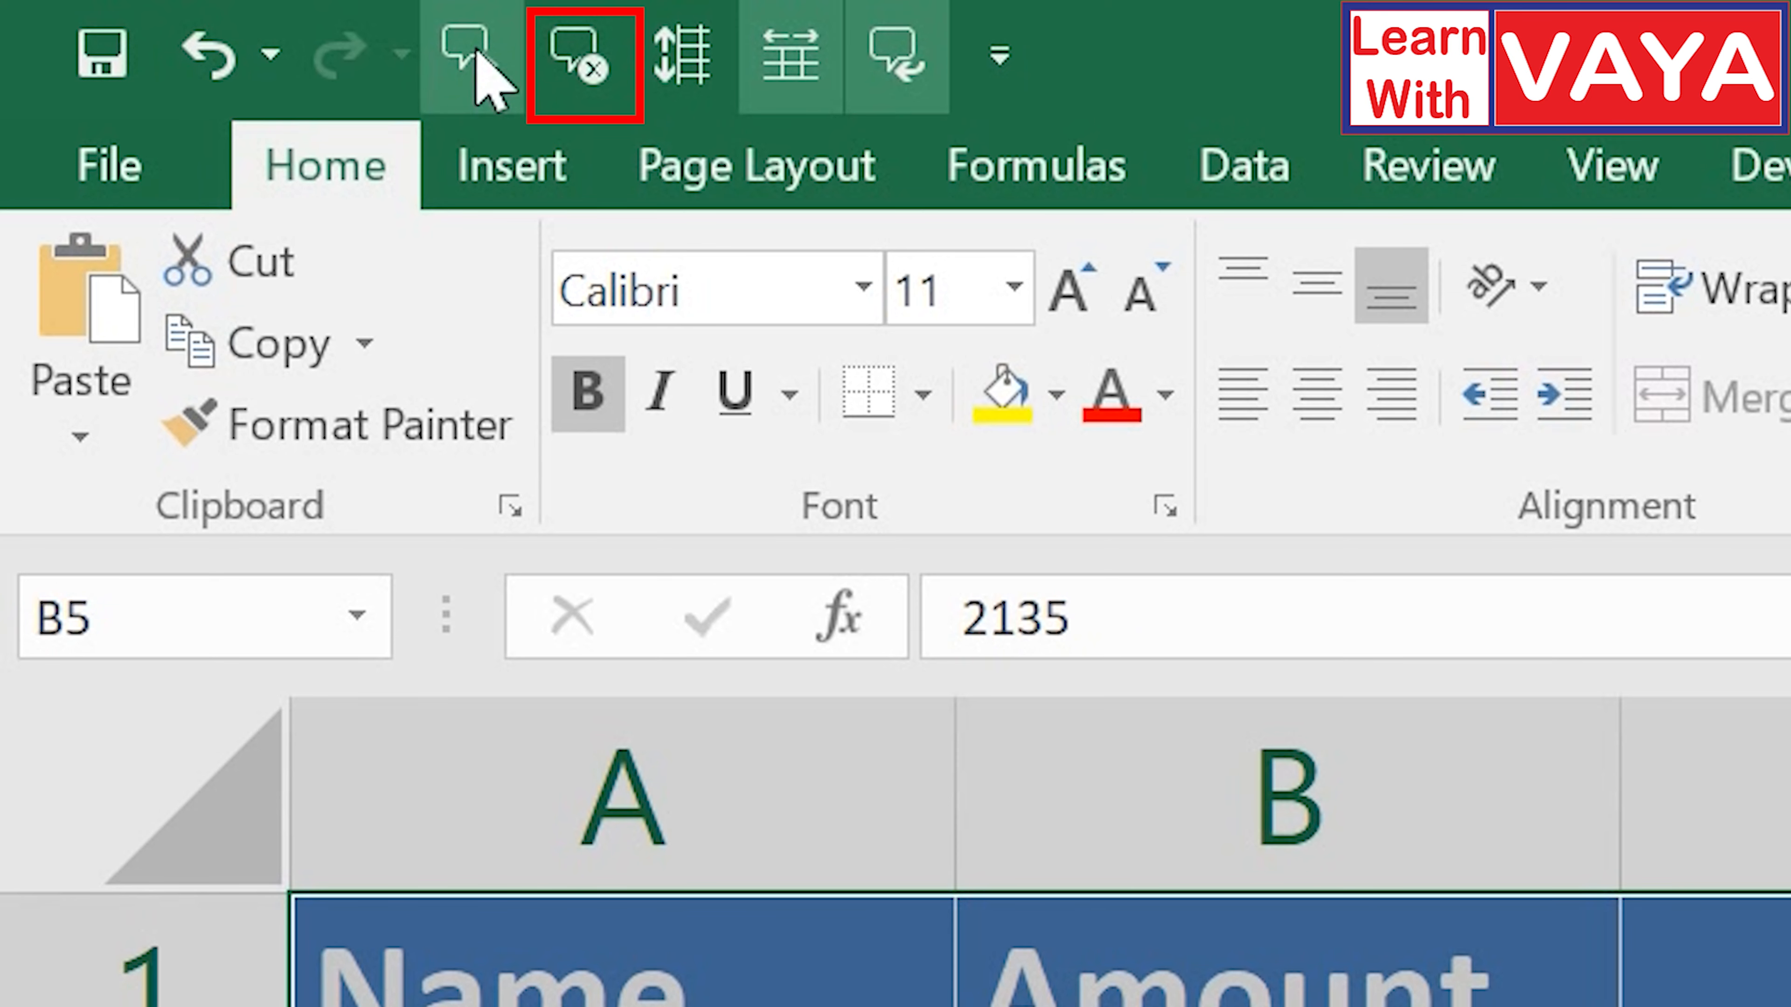
{"action": "left_click", "coordinate": [578, 51]}
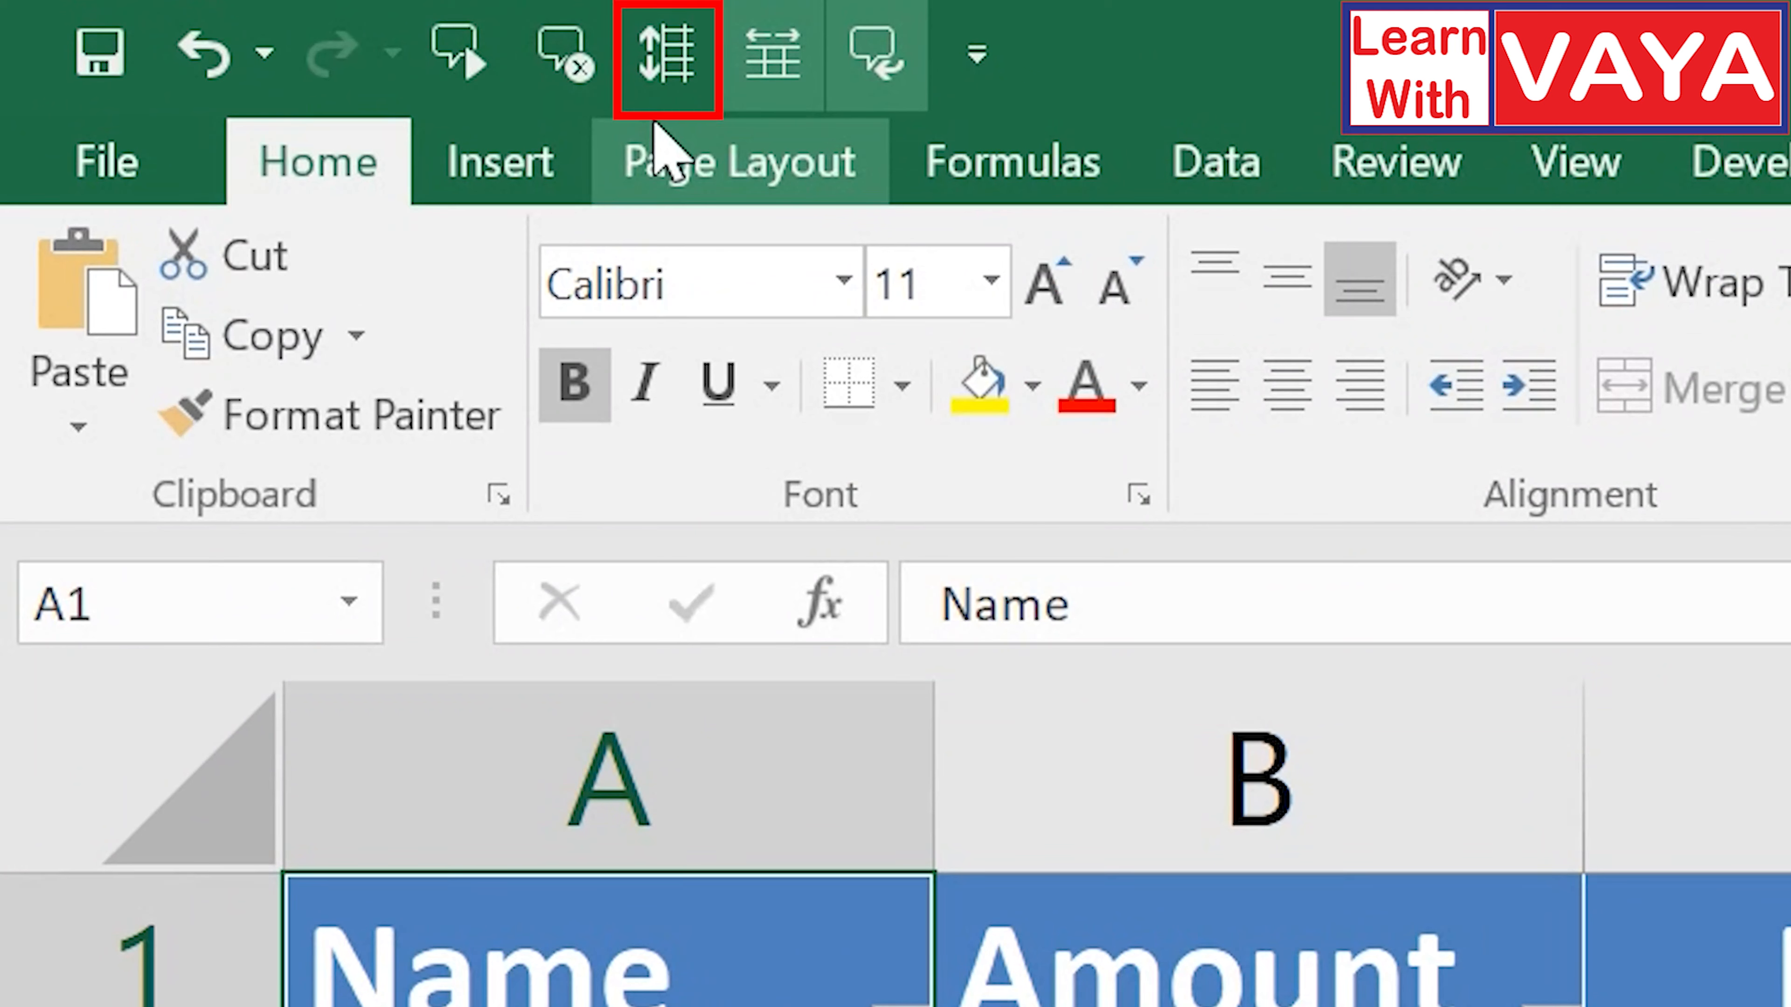
- Switch the reading order to Speak Cells by Columns, have the range A1:C7 read aloud, and stop the speech
{"action": "left_click", "coordinate": [689, 88]}
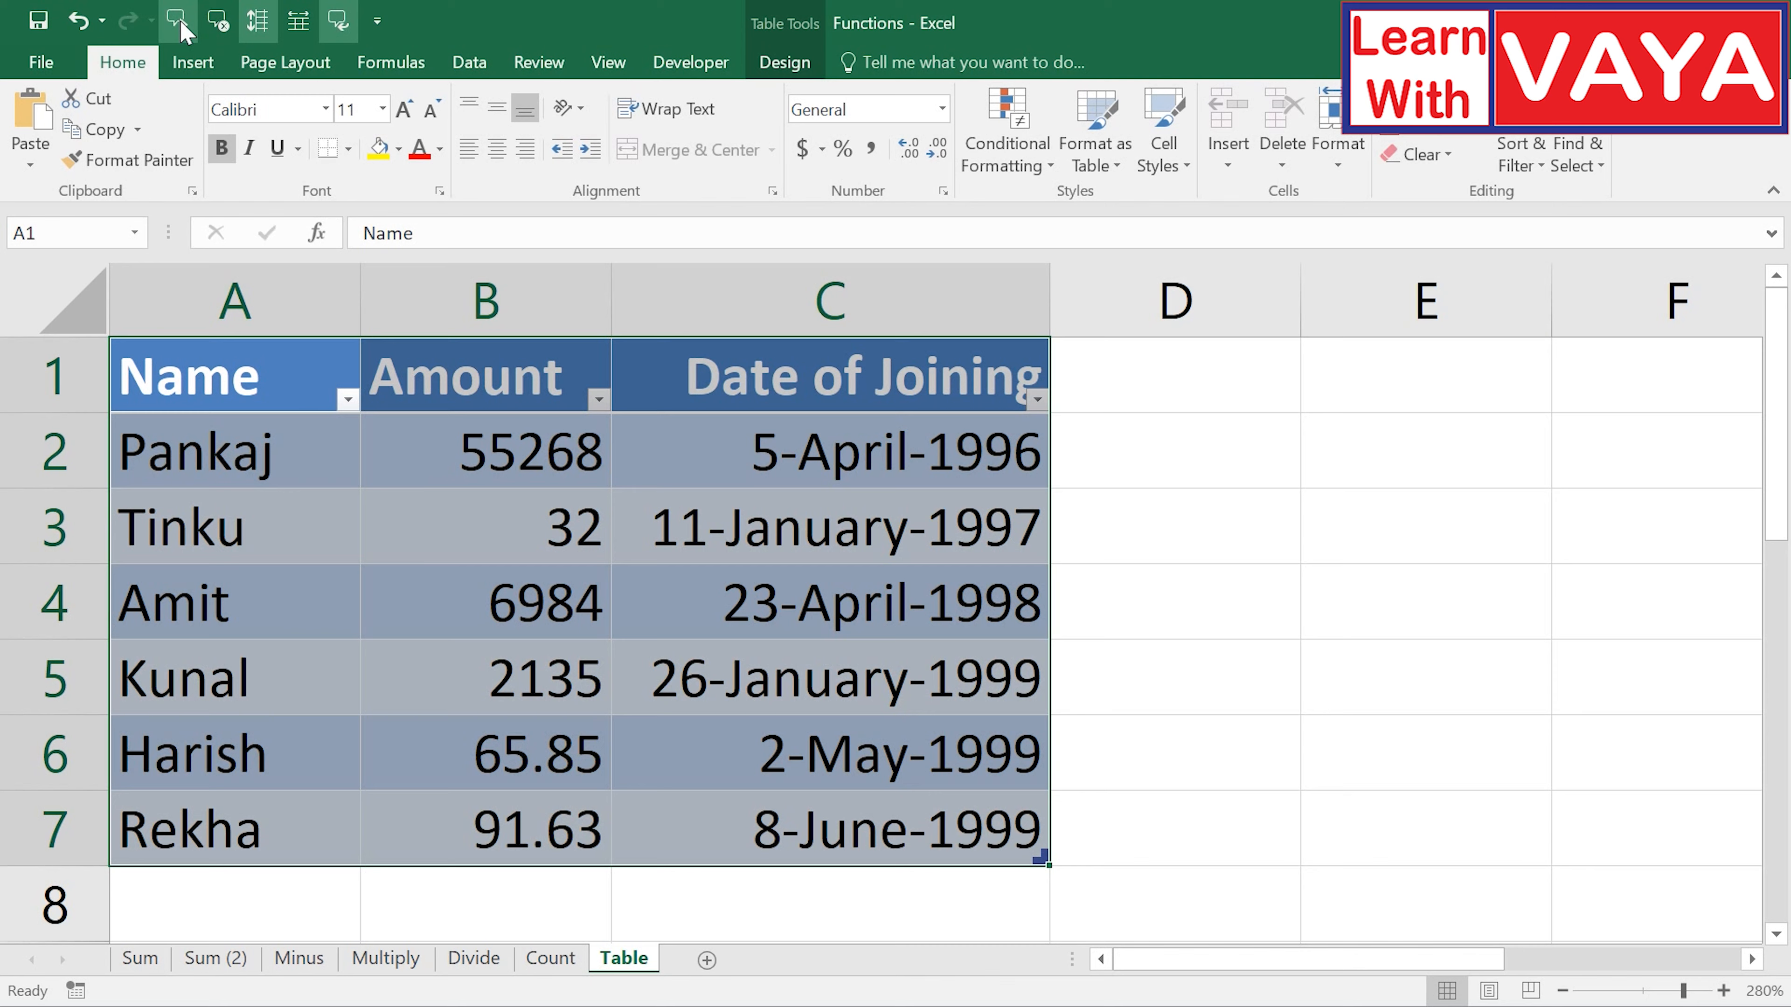
{"action": "left_click", "coordinate": [177, 21]}
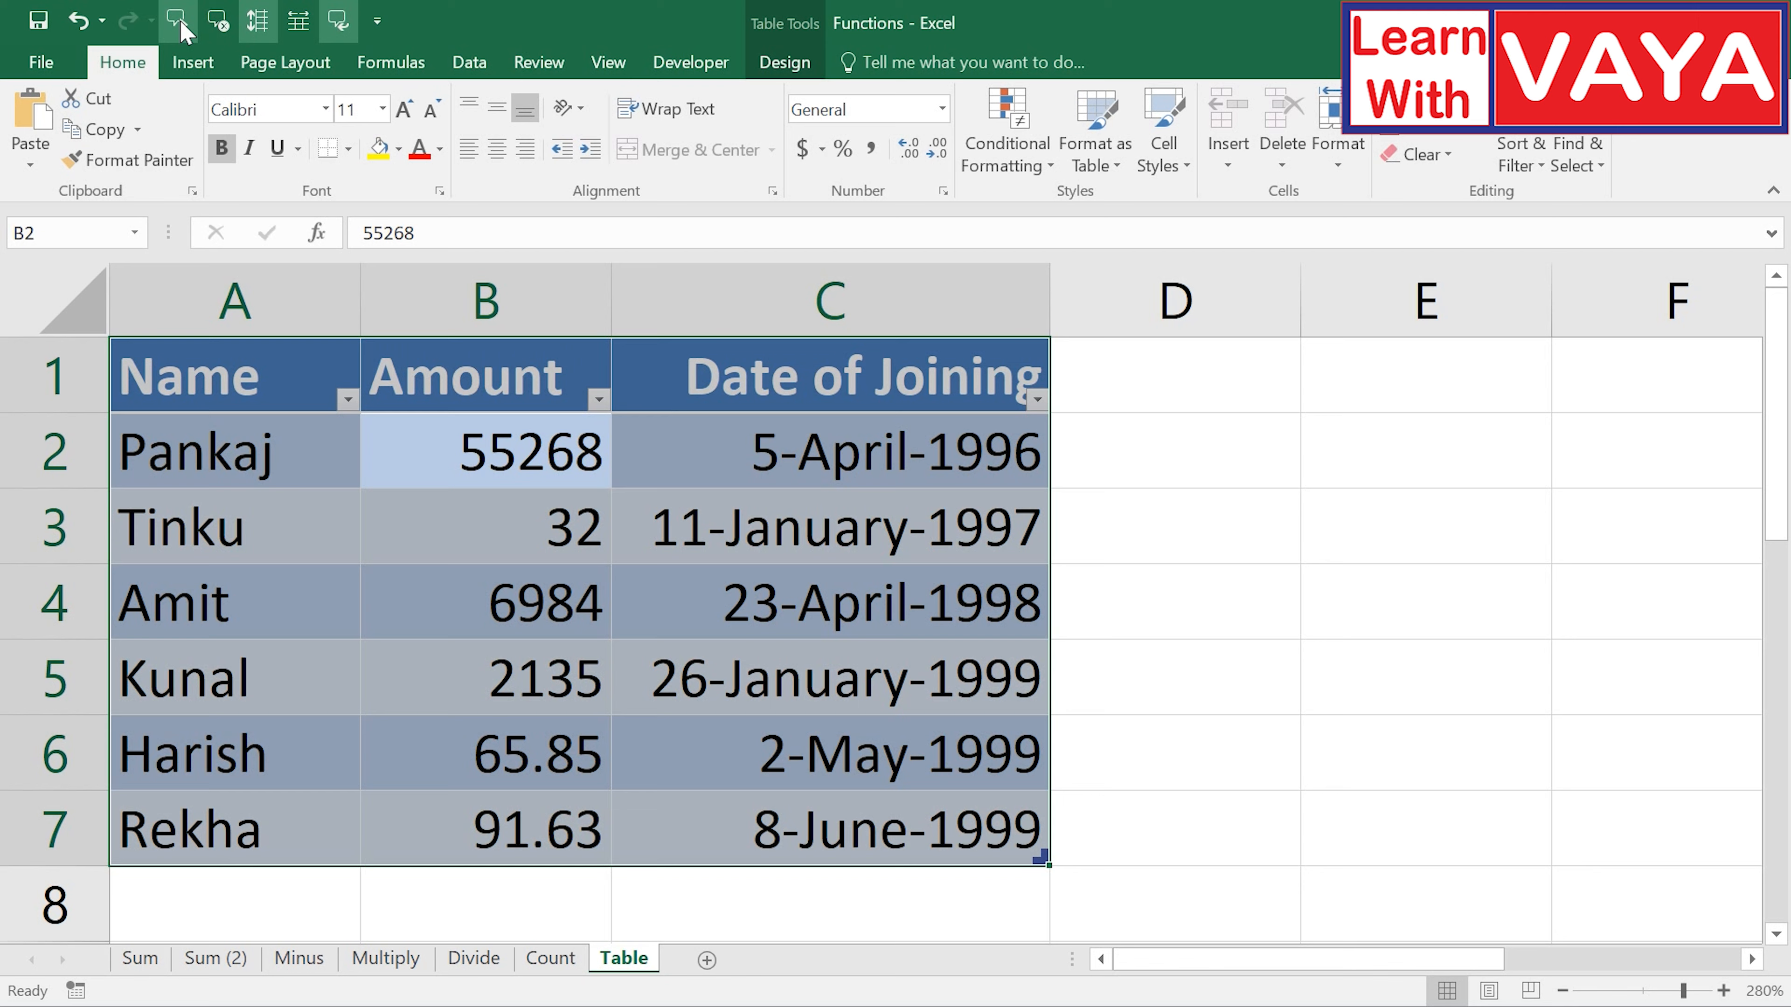
{"action": "left_click", "coordinate": [217, 25]}
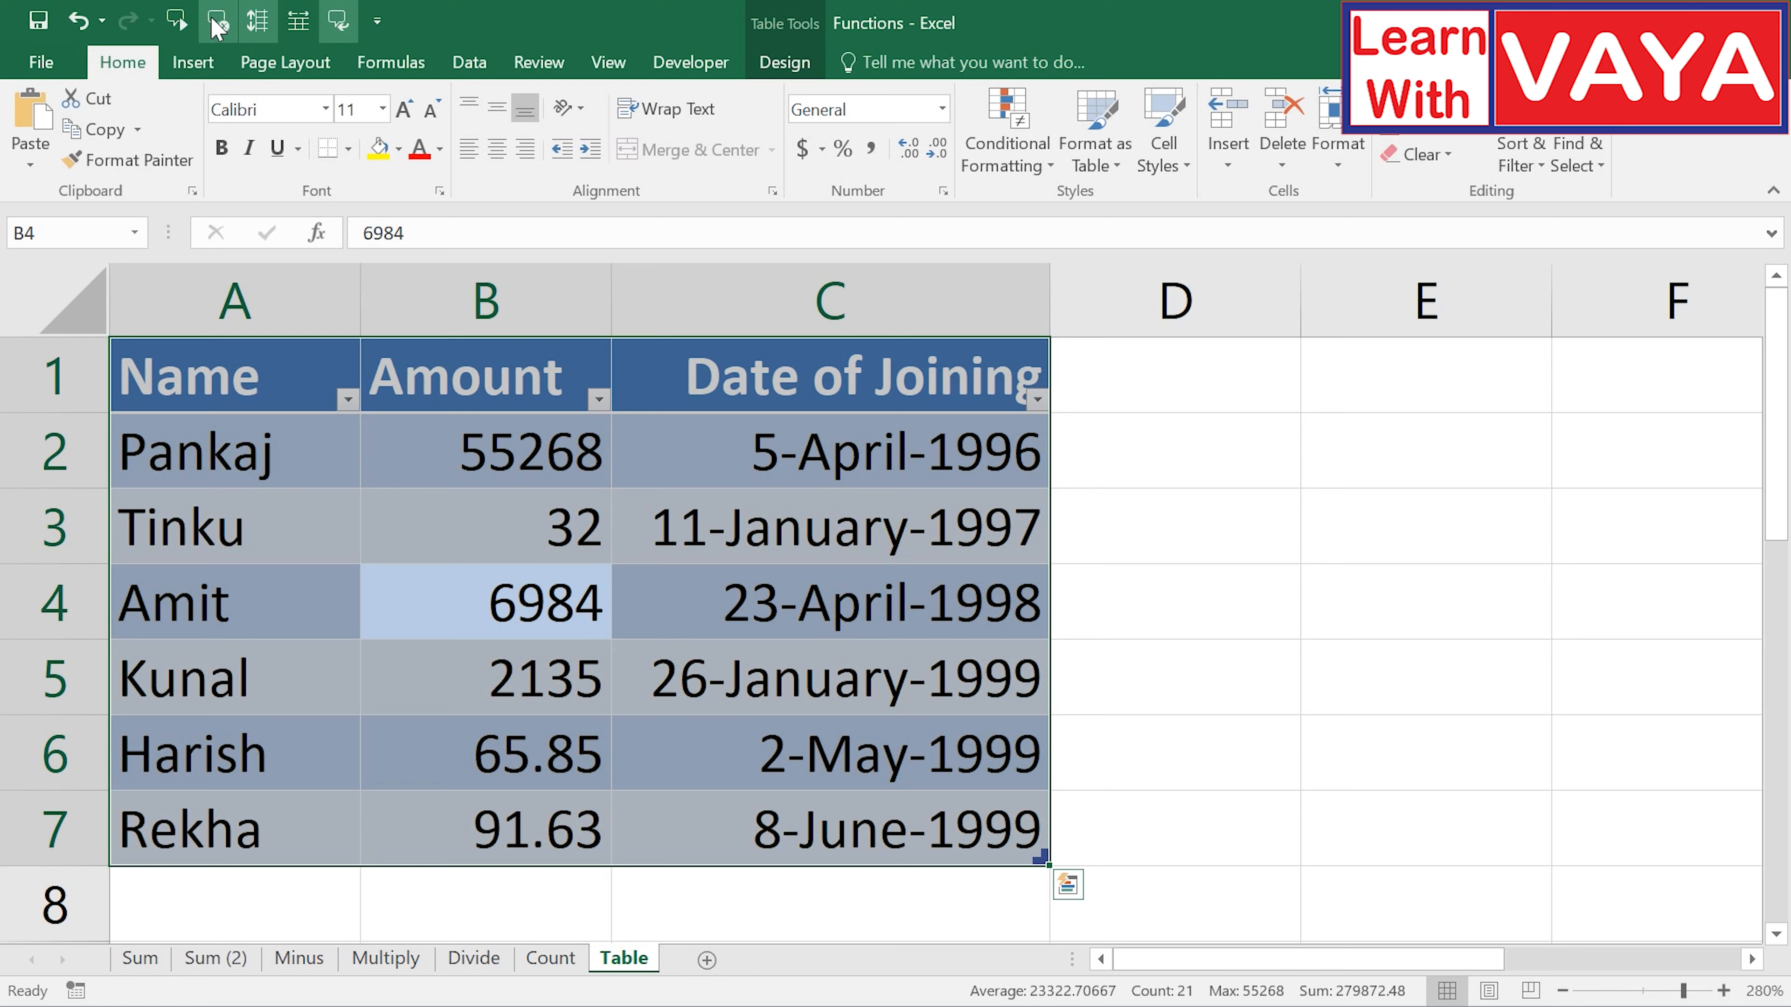